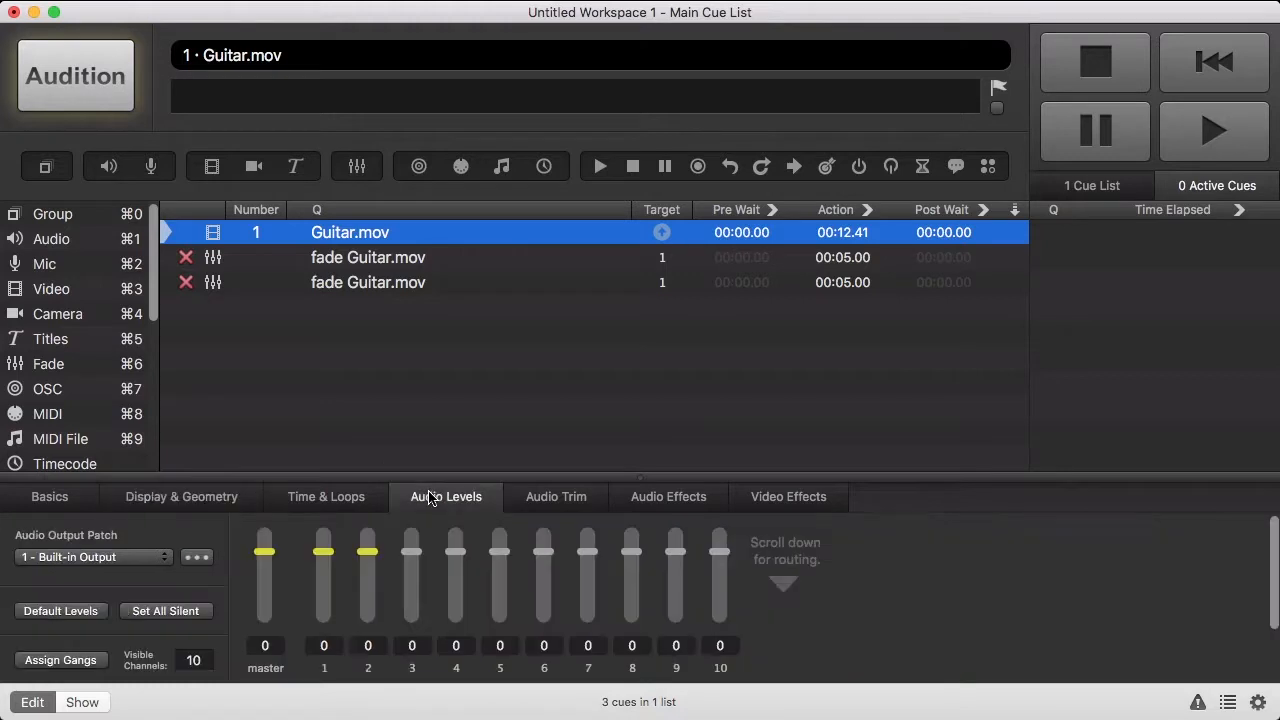
- Pull the Guitar.mov video cue's master audio fader down to silent
{"action": "left_click_drag", "start_coordinate": [266, 550], "coordinate": [266, 634]}
- Set the first fade's master level to -.1 dB and the second fade's master level to -INF
{"action": "left_click", "coordinate": [422, 262]}
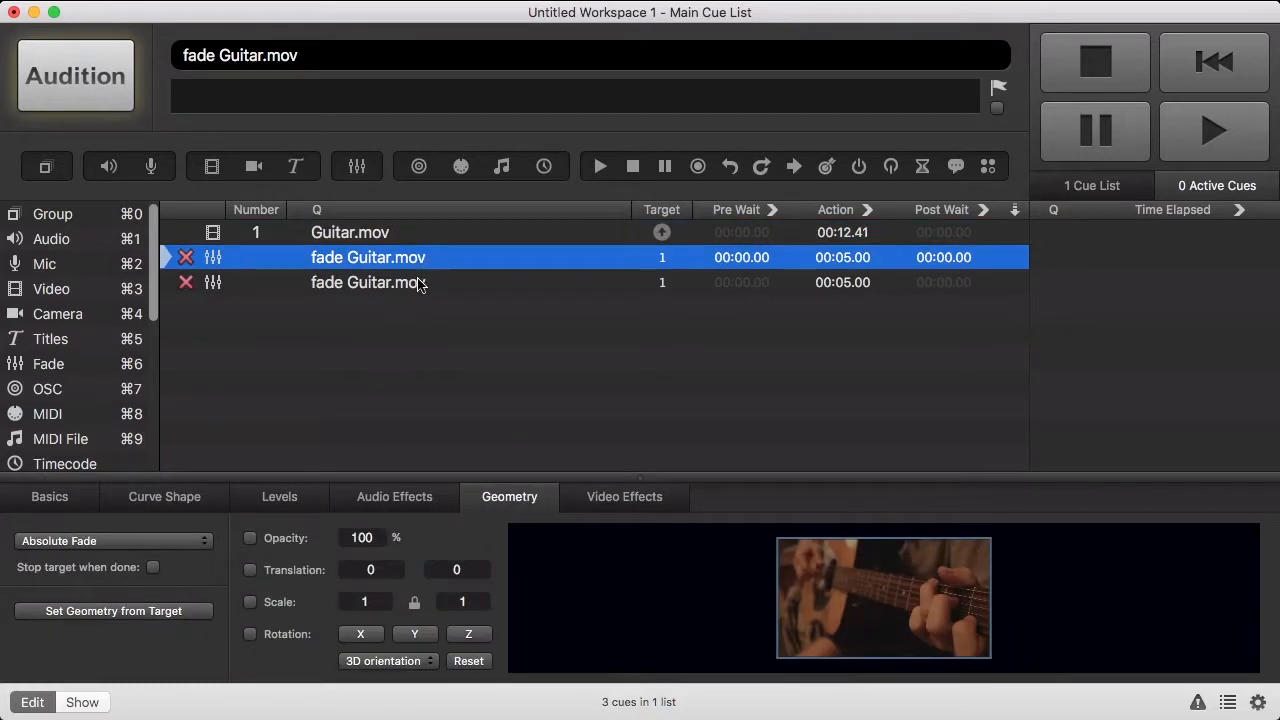
{"action": "left_click", "coordinate": [371, 497]}
{"action": "left_click", "coordinate": [306, 505]}
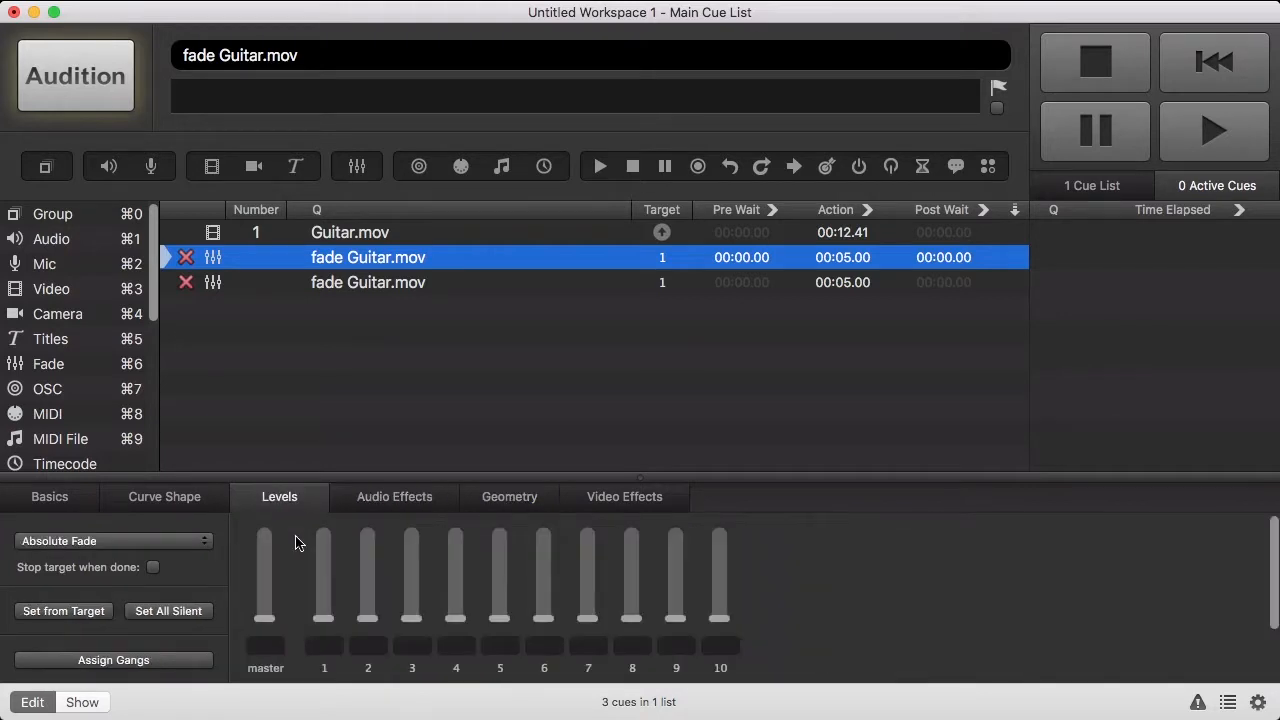
{"action": "left_click_drag", "start_coordinate": [268, 618], "coordinate": [275, 552]}
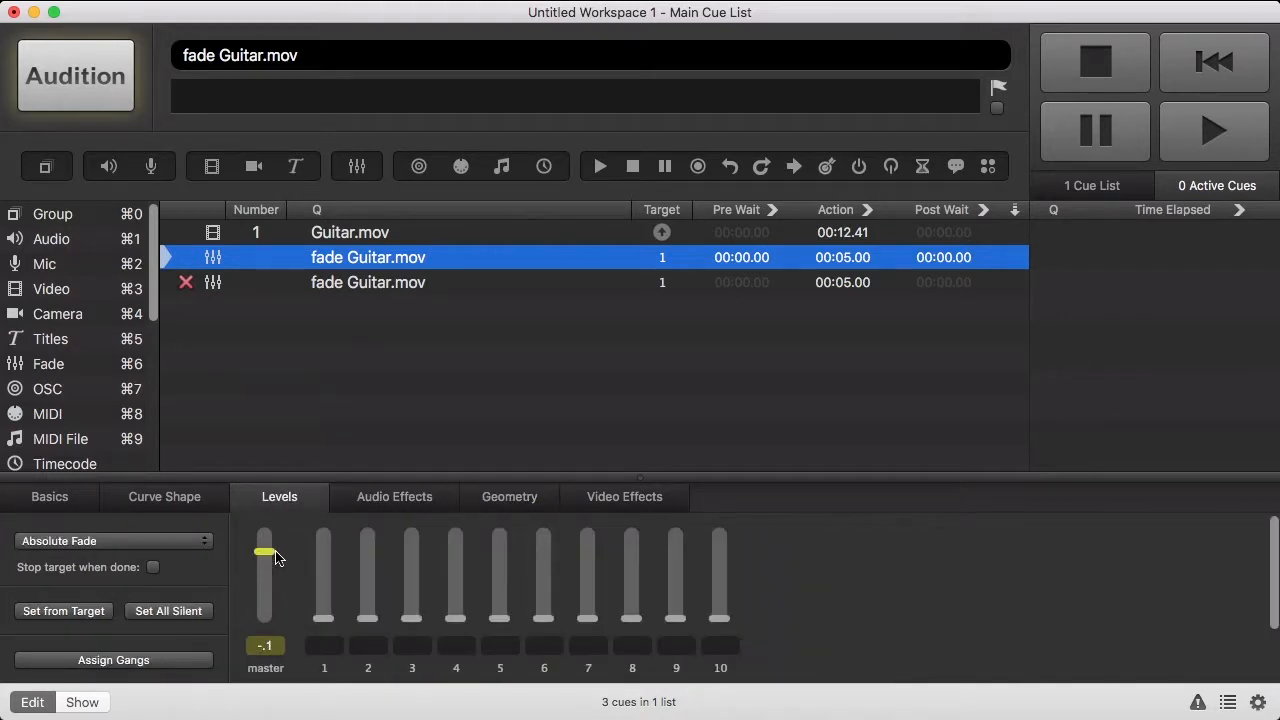
{"action": "left_click", "coordinate": [394, 288]}
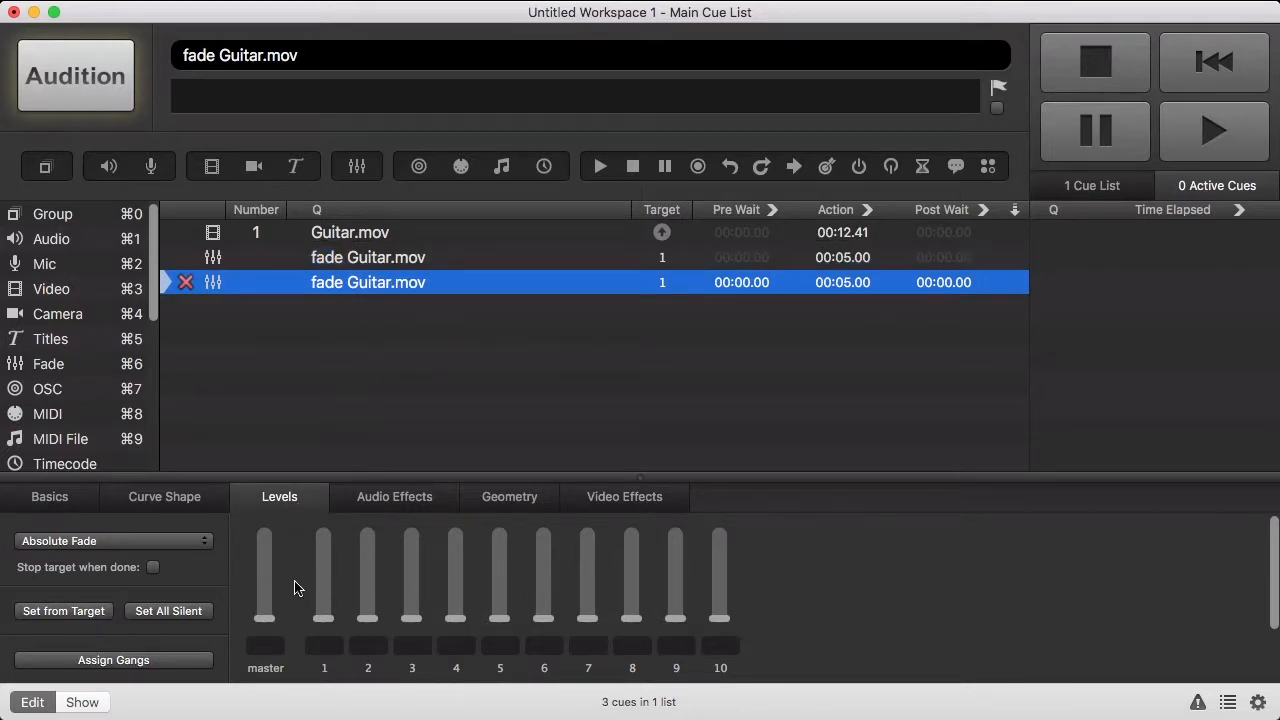
{"action": "left_click", "coordinate": [270, 620]}
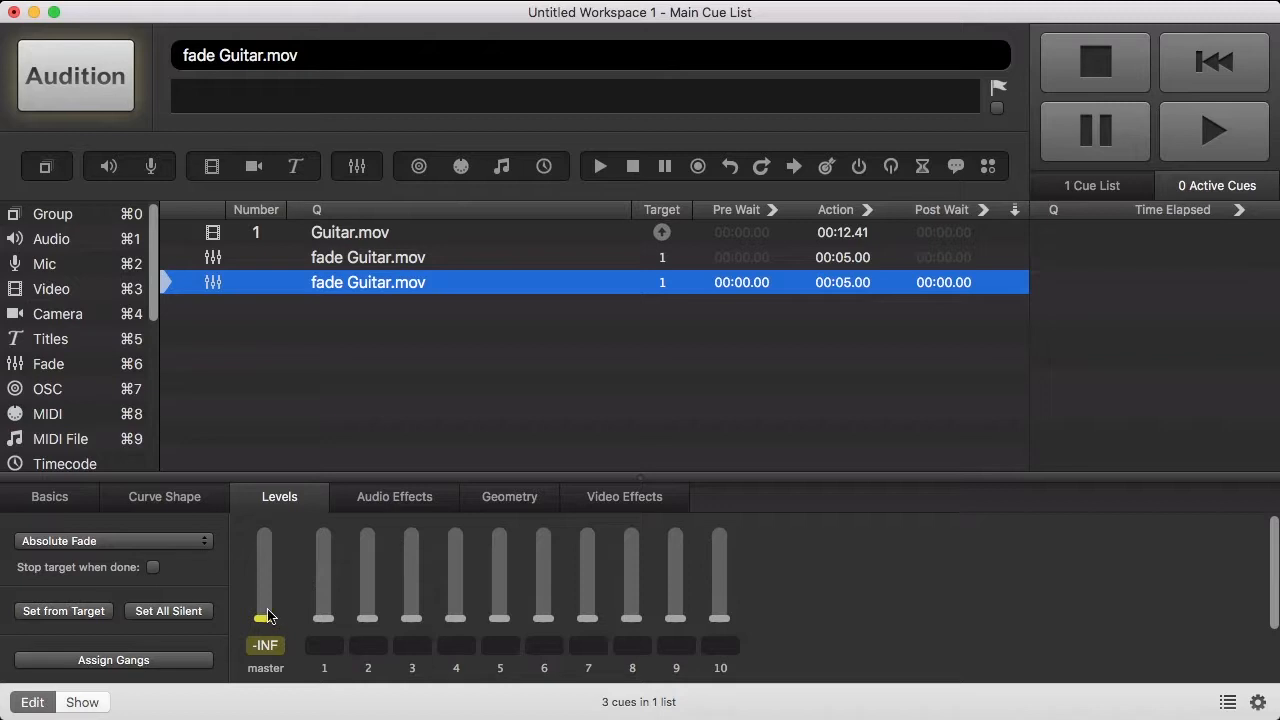
- Shorten the second fade cue's duration from 00:05.00 to 00:03.00
{"action": "left_click", "coordinate": [205, 502]}
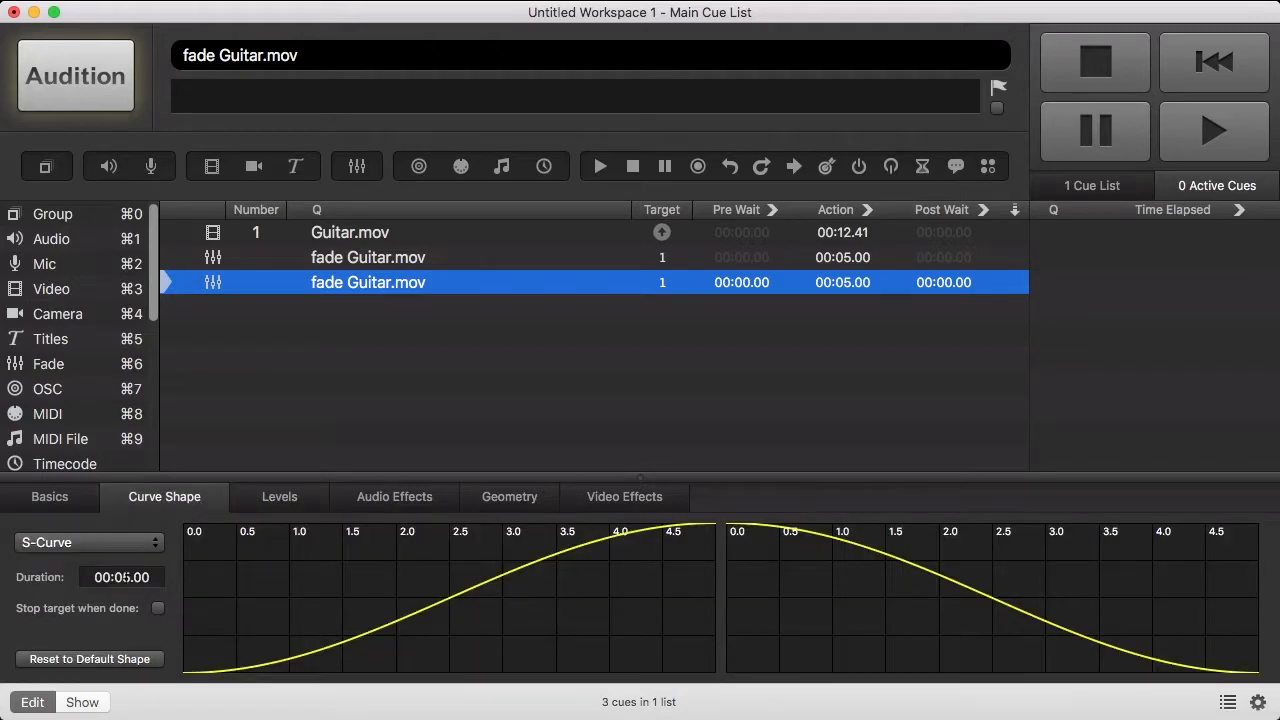
{"action": "left_click", "coordinate": [122, 577]}
{"action": "left_click_drag", "start_coordinate": [122, 577], "coordinate": [127, 578]}
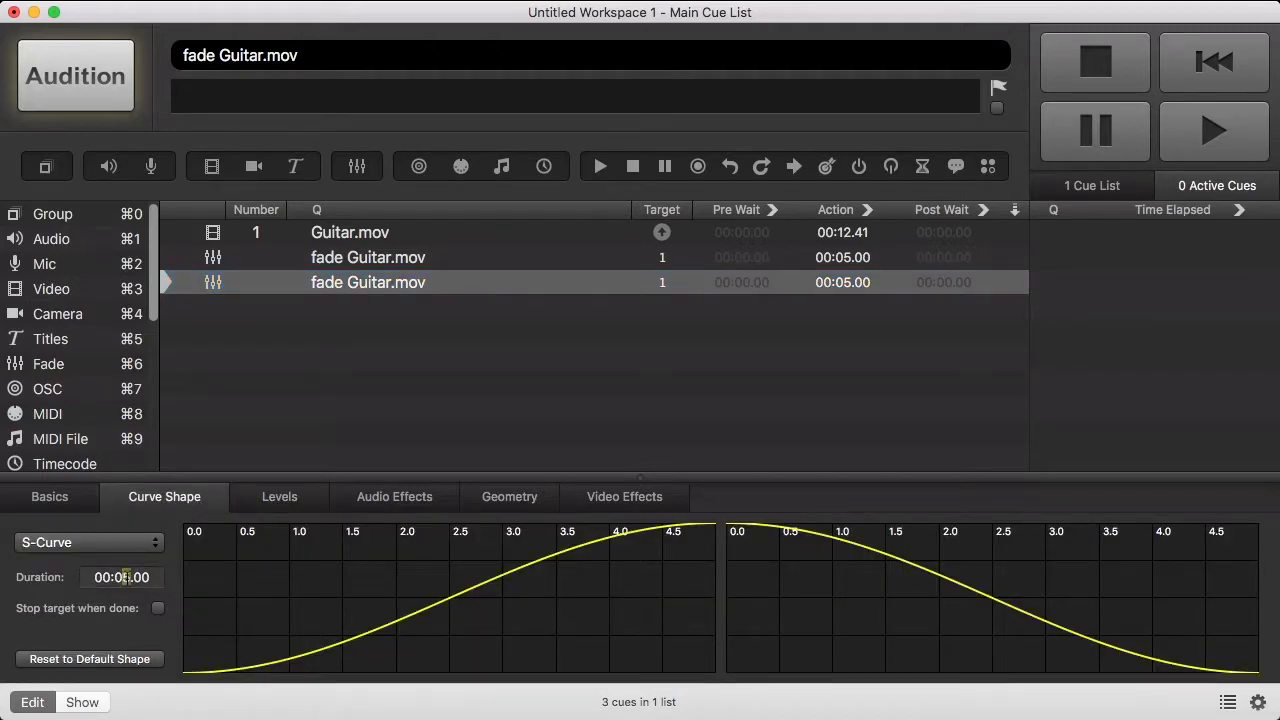
{"action": "type", "text": "3"}
{"action": "key", "text": "Return"}
- Set the first fade cue's duration to 3 seconds and make Guitar.mov auto-continue
{"action": "left_click", "coordinate": [363, 258]}
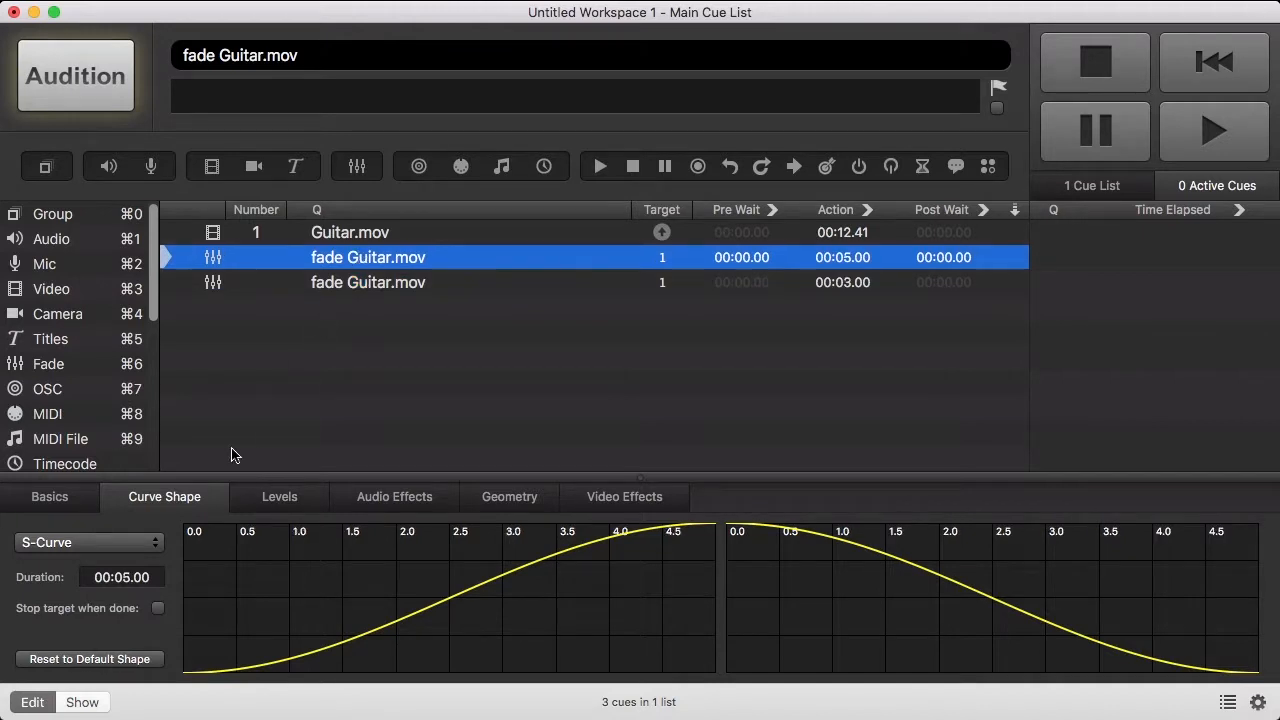
{"action": "left_click", "coordinate": [116, 578]}
{"action": "left_click_drag", "start_coordinate": [120, 577], "coordinate": [127, 578]}
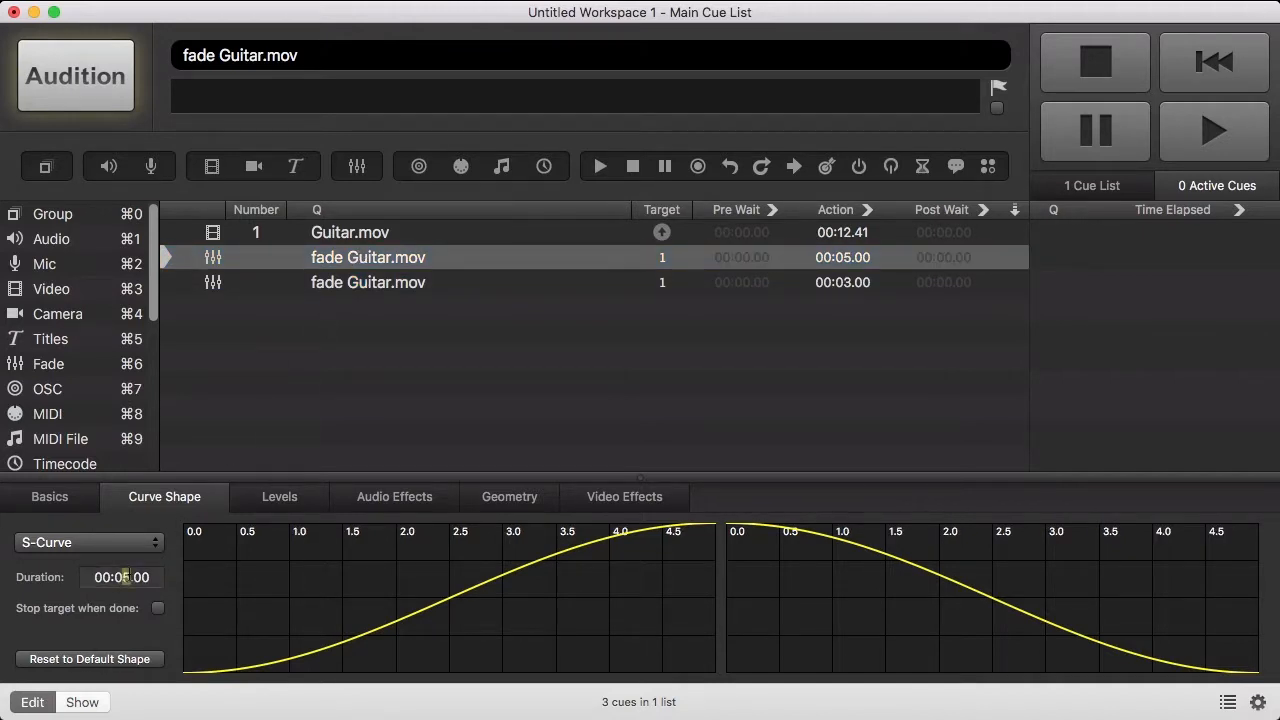
{"action": "type", "text": "3"}
{"action": "key", "text": "Return"}
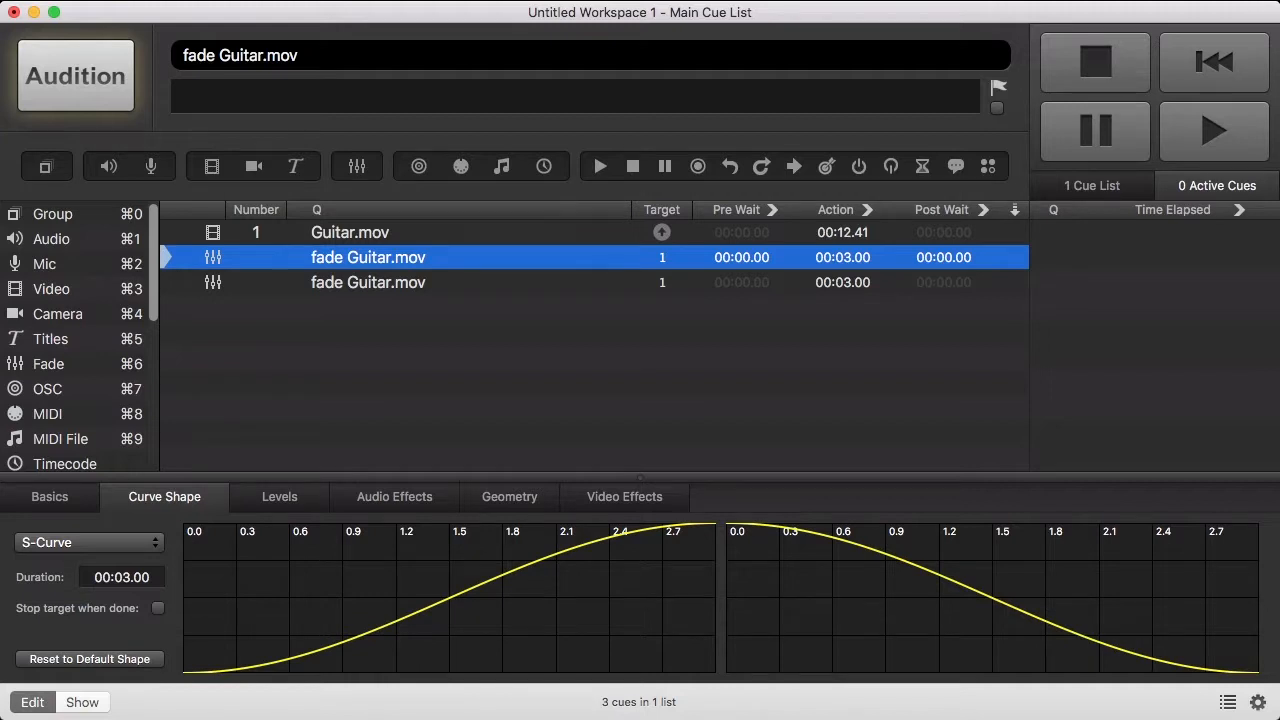
{"action": "left_click", "coordinate": [1014, 233]}
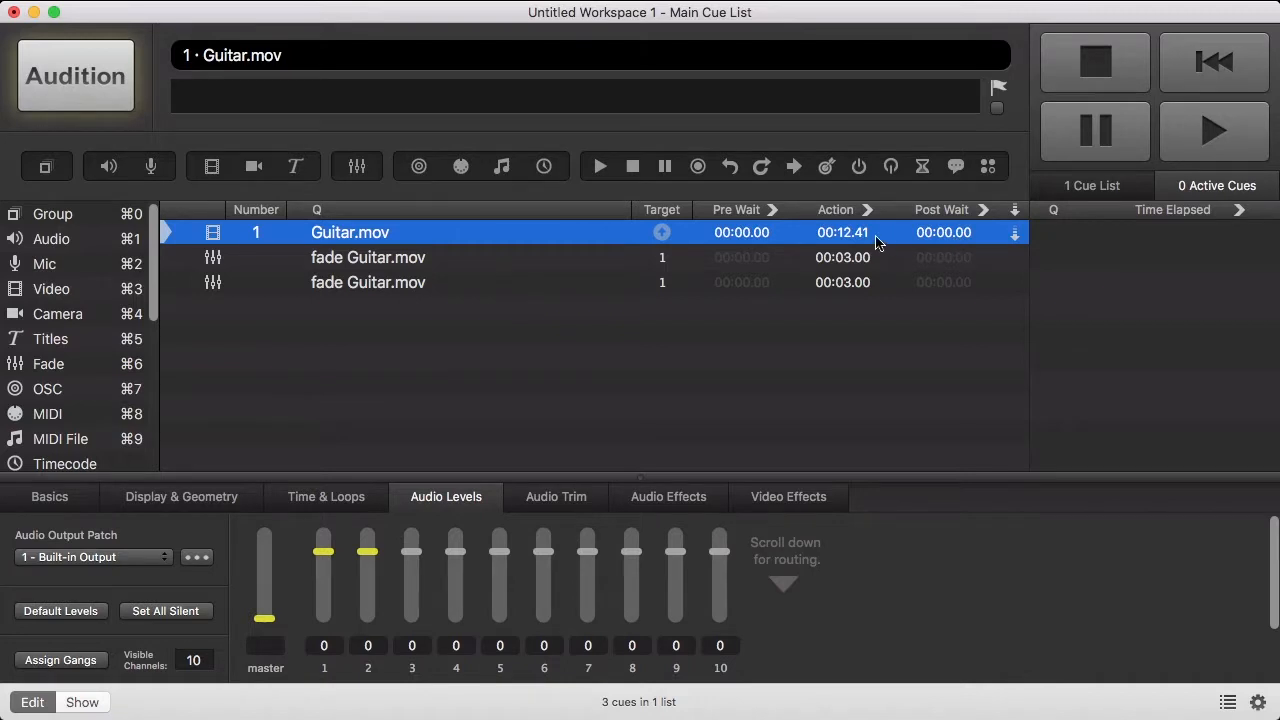
- Make the first fade auto-continue with a 9-second post wait, then GO from Guitar.mov
{"action": "left_click", "coordinate": [1013, 262]}
{"action": "double_click", "coordinate": [968, 258]}
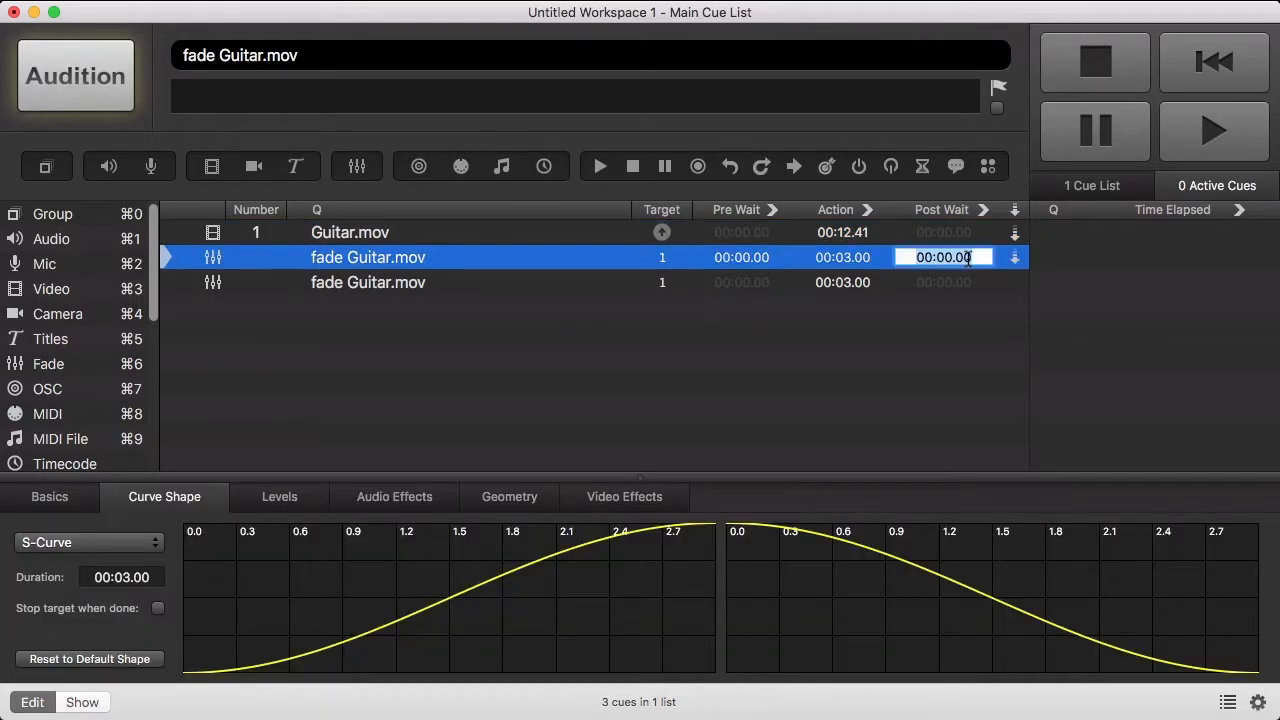
{"action": "type", "text": "9"}
{"action": "key", "text": "Return"}
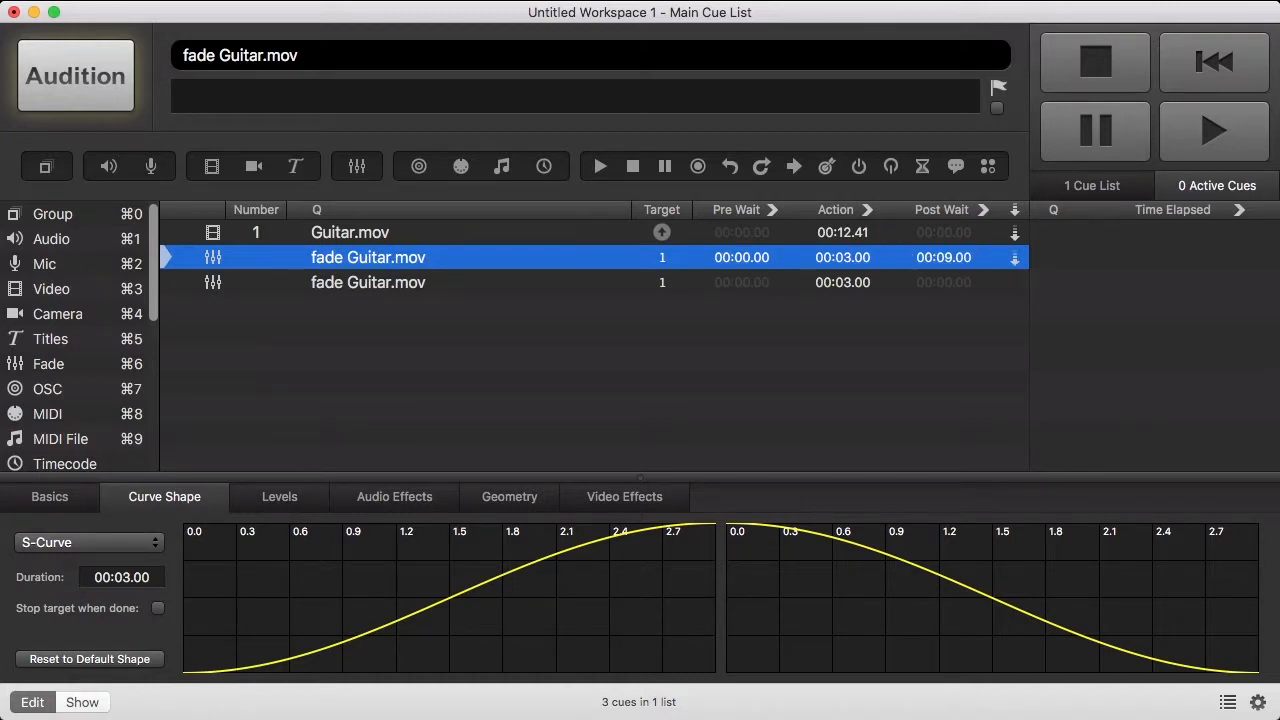
{"action": "left_click", "coordinate": [603, 234]}
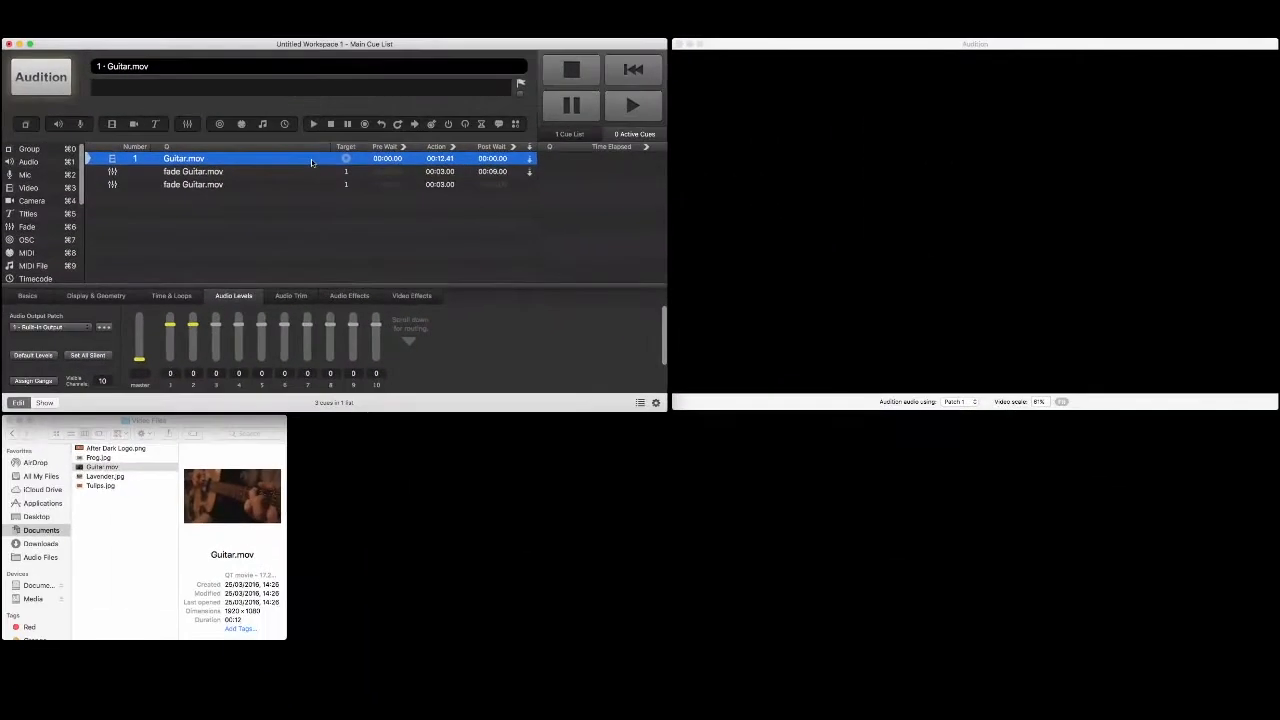
{"action": "key", "text": "space"}
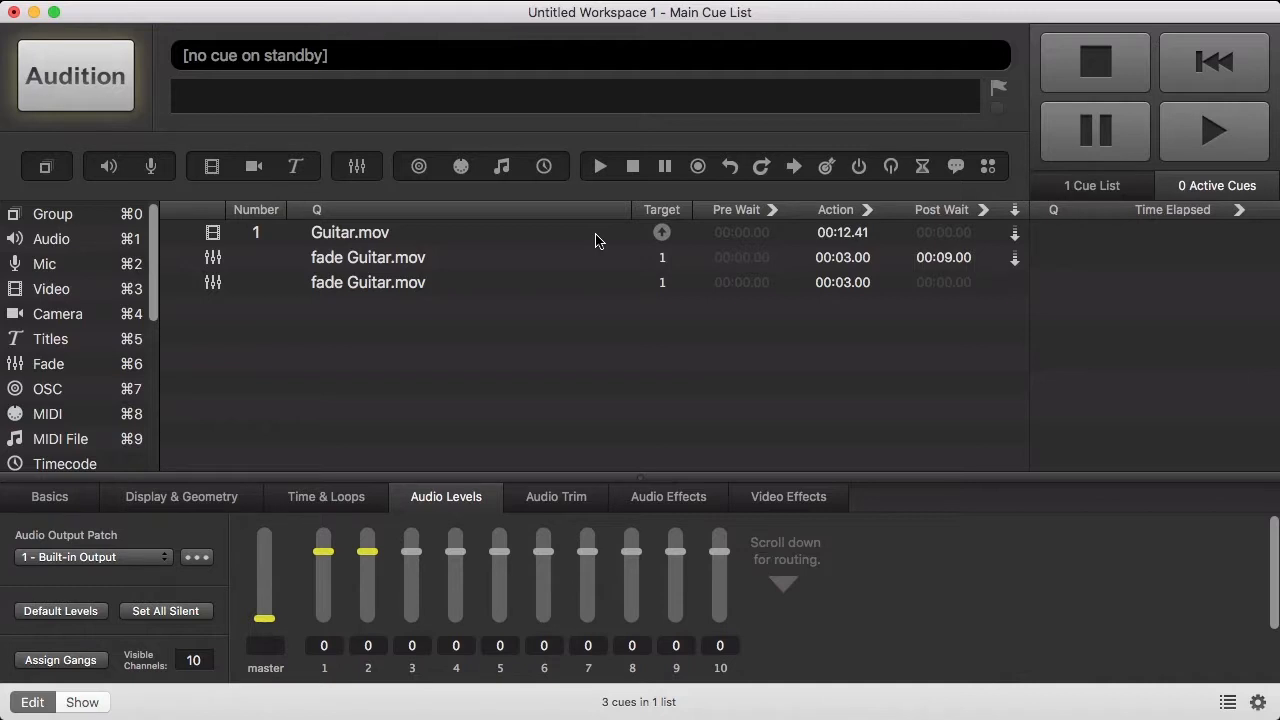
- Set the Guitar.mov video cue's opacity to 0 in Display & Geometry
{"action": "left_click", "coordinate": [595, 236]}
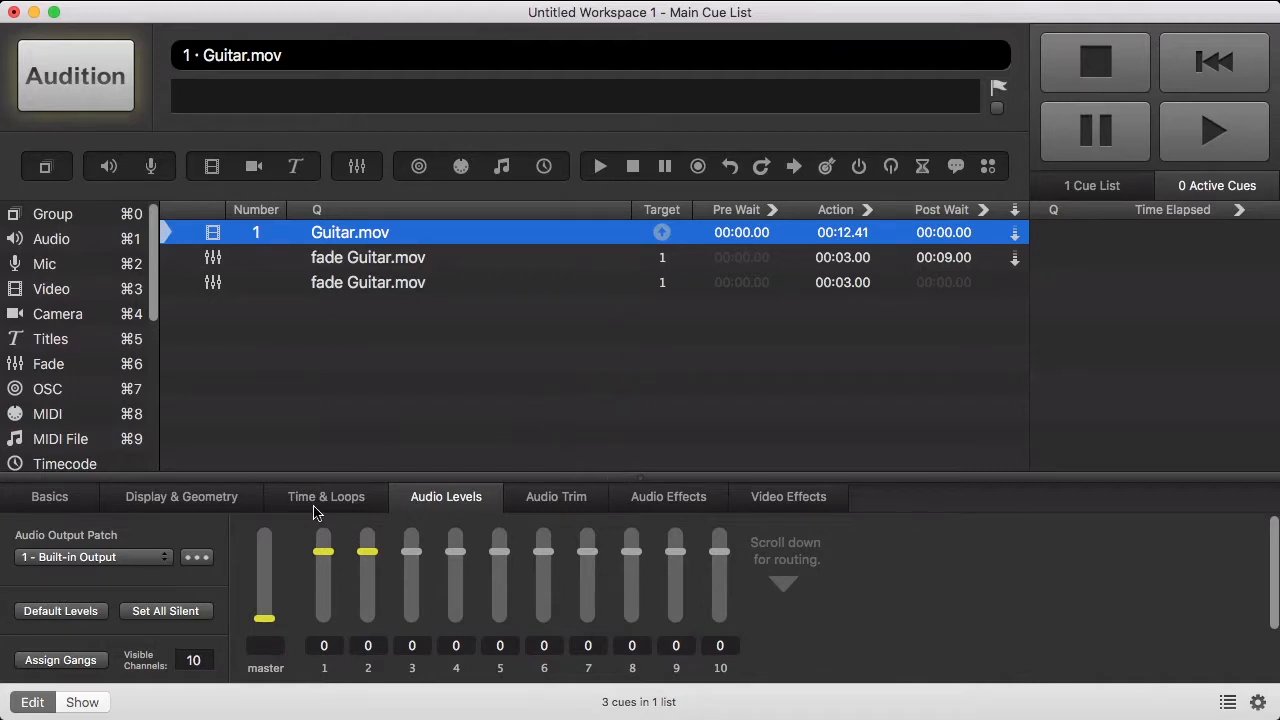
{"action": "left_click", "coordinate": [240, 503]}
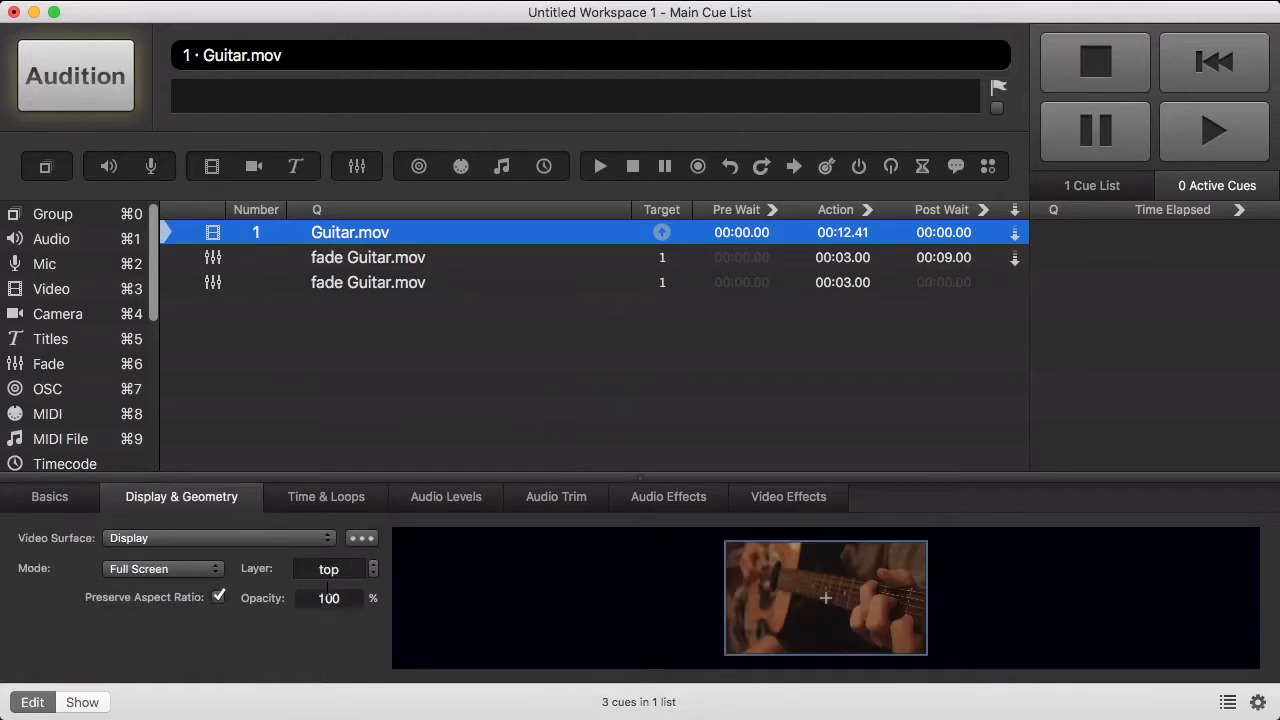
{"action": "left_click", "coordinate": [329, 597]}
{"action": "type", "text": "0"}
{"action": "key", "text": "Return"}
- Play the cue sequence, then stop all cues
{"action": "left_click", "coordinate": [420, 329]}
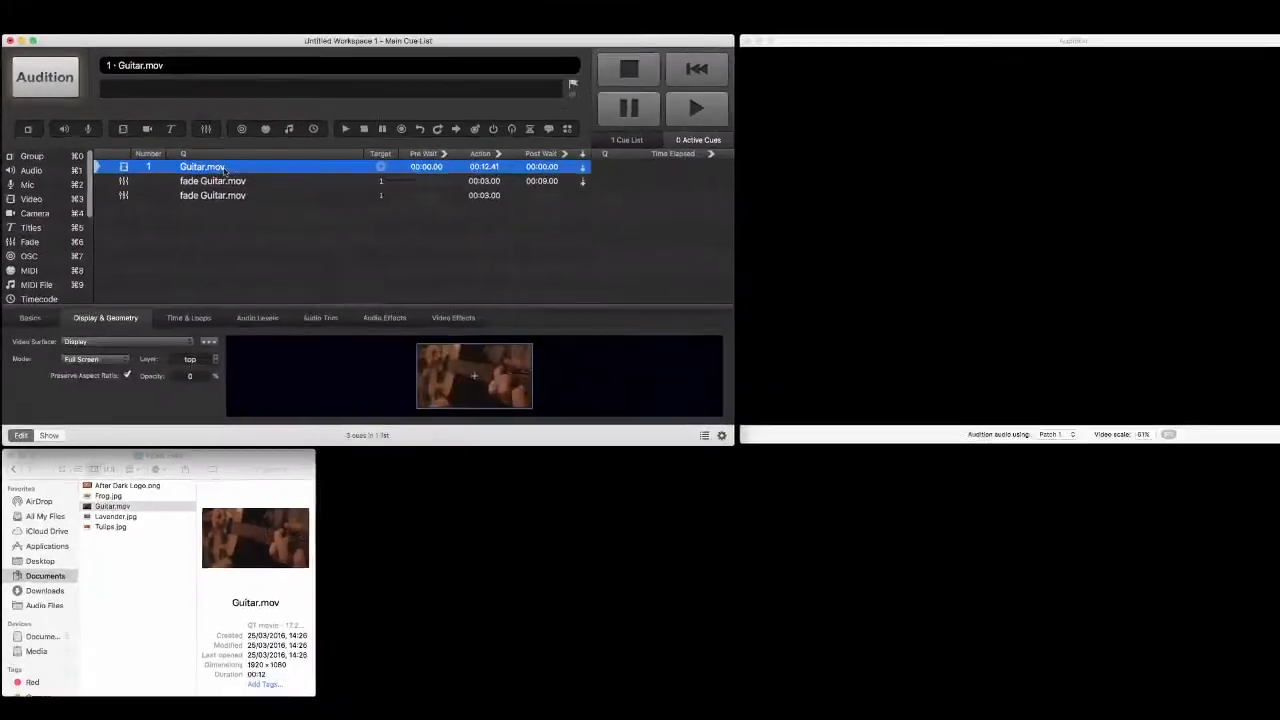
{"action": "key", "text": "space"}
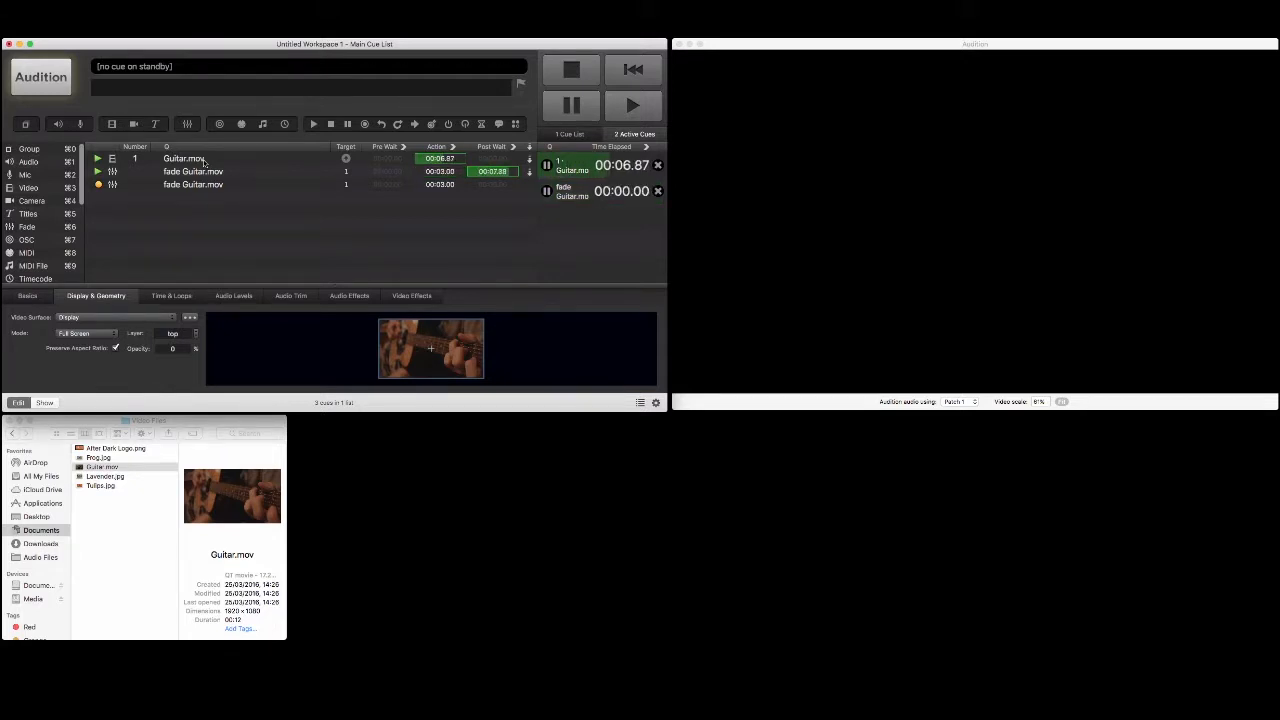
{"action": "key", "text": "Escape"}
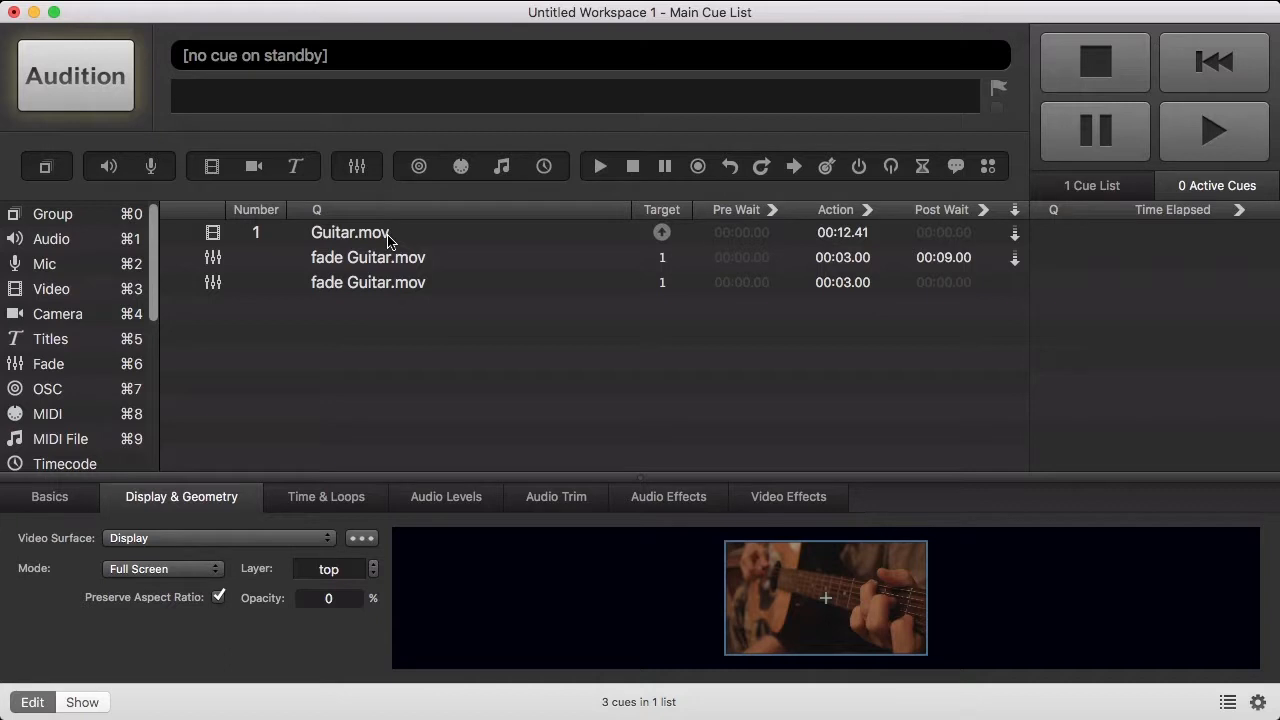
- Enable opacity on the first fade cue, leaving it at 100%
{"action": "left_click", "coordinate": [392, 257]}
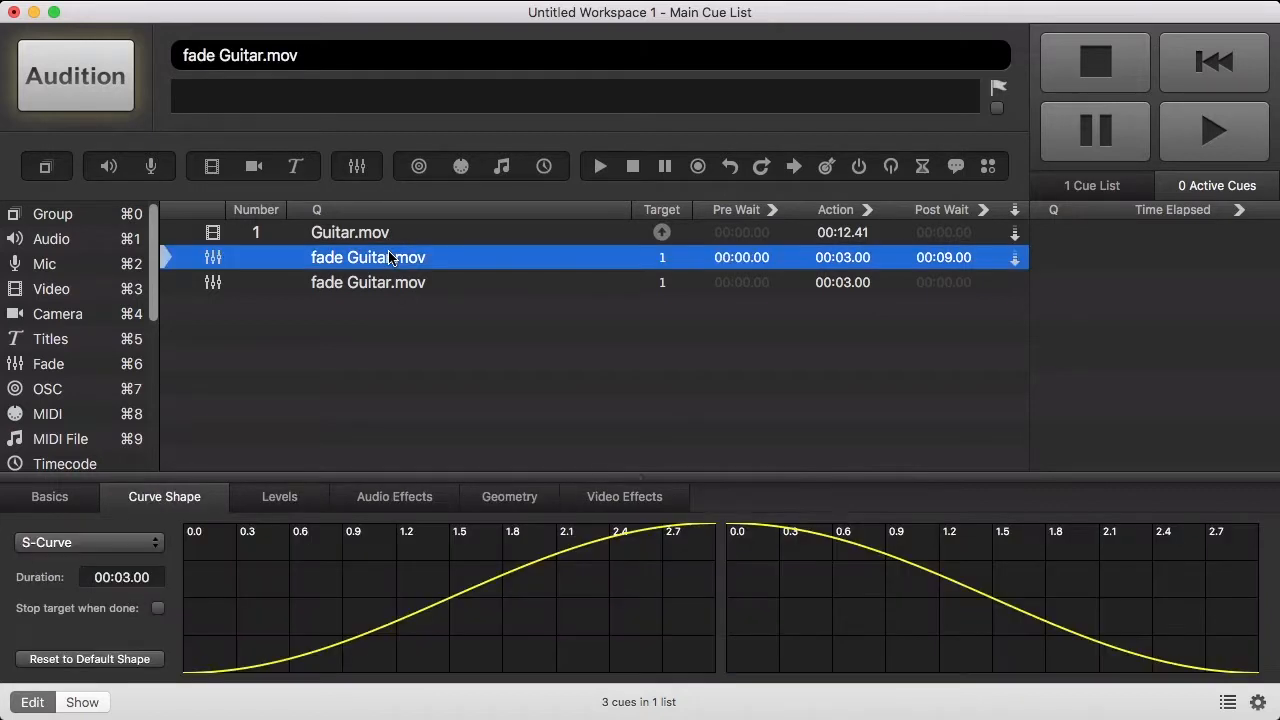
{"action": "left_click", "coordinate": [507, 495]}
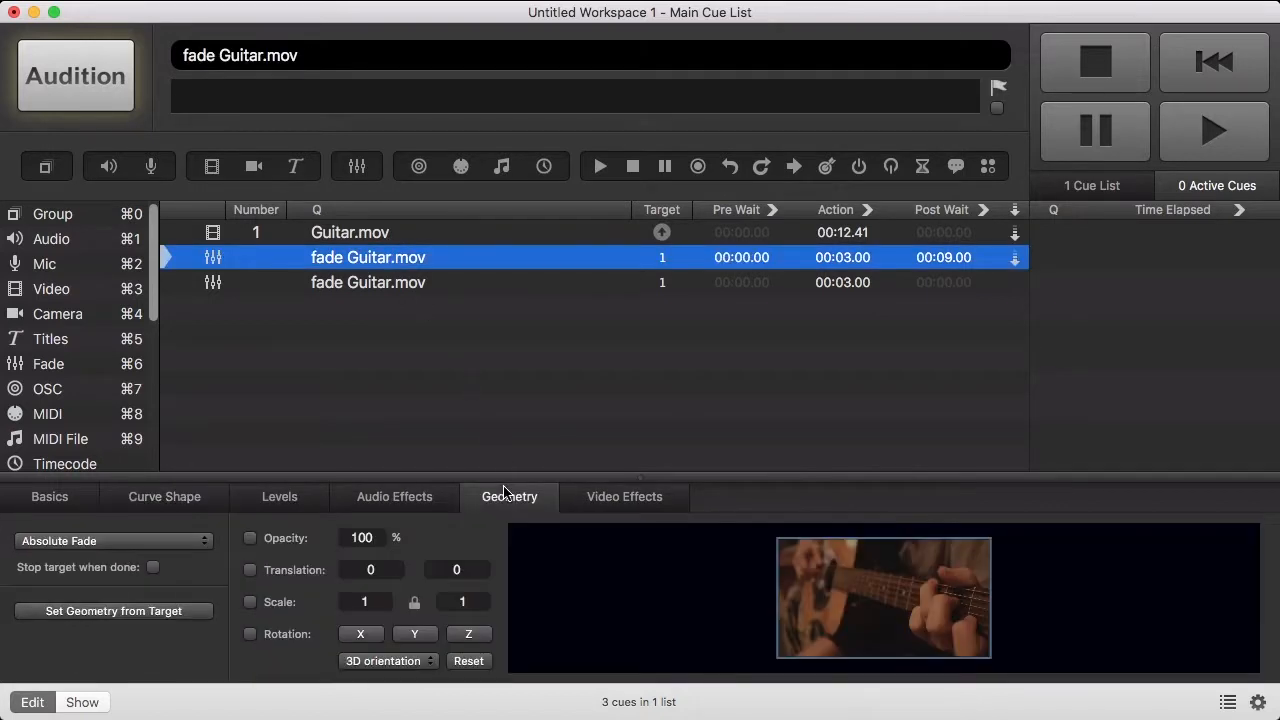
{"action": "left_click", "coordinate": [250, 541]}
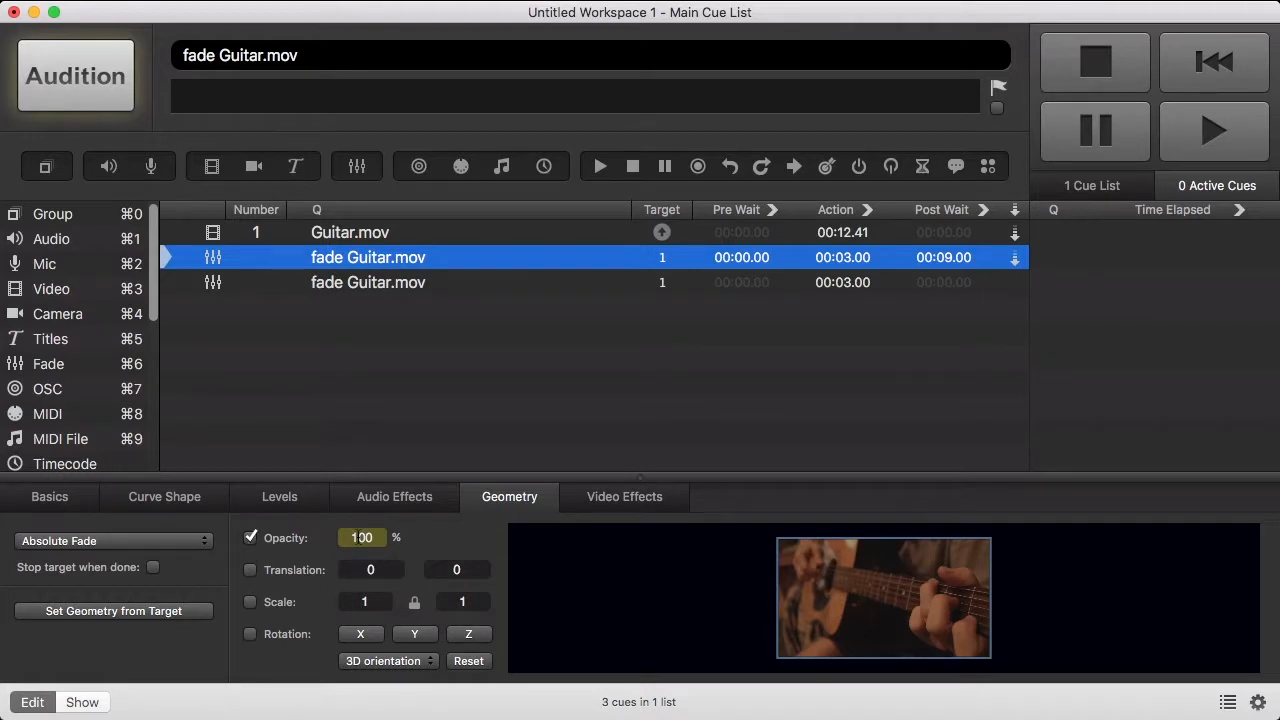
- Enable opacity on the second fade cue and set it to 0%
{"action": "left_click", "coordinate": [394, 286]}
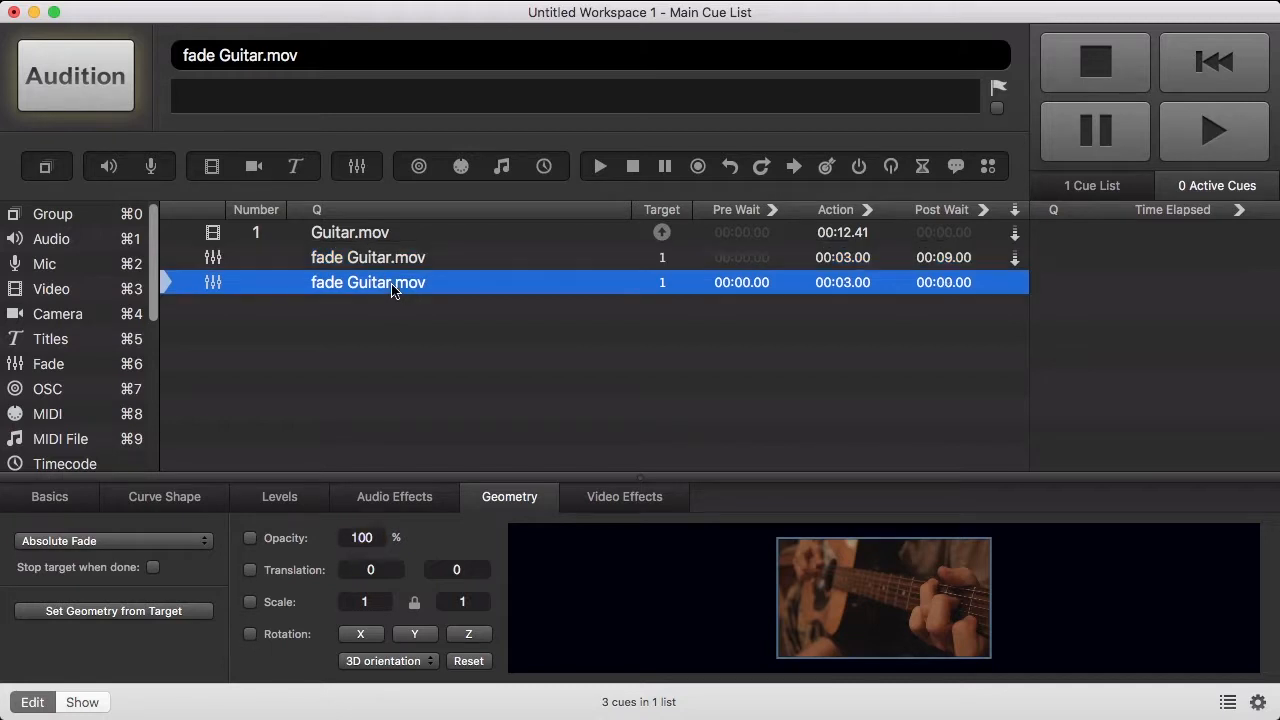
{"action": "left_click", "coordinate": [276, 546]}
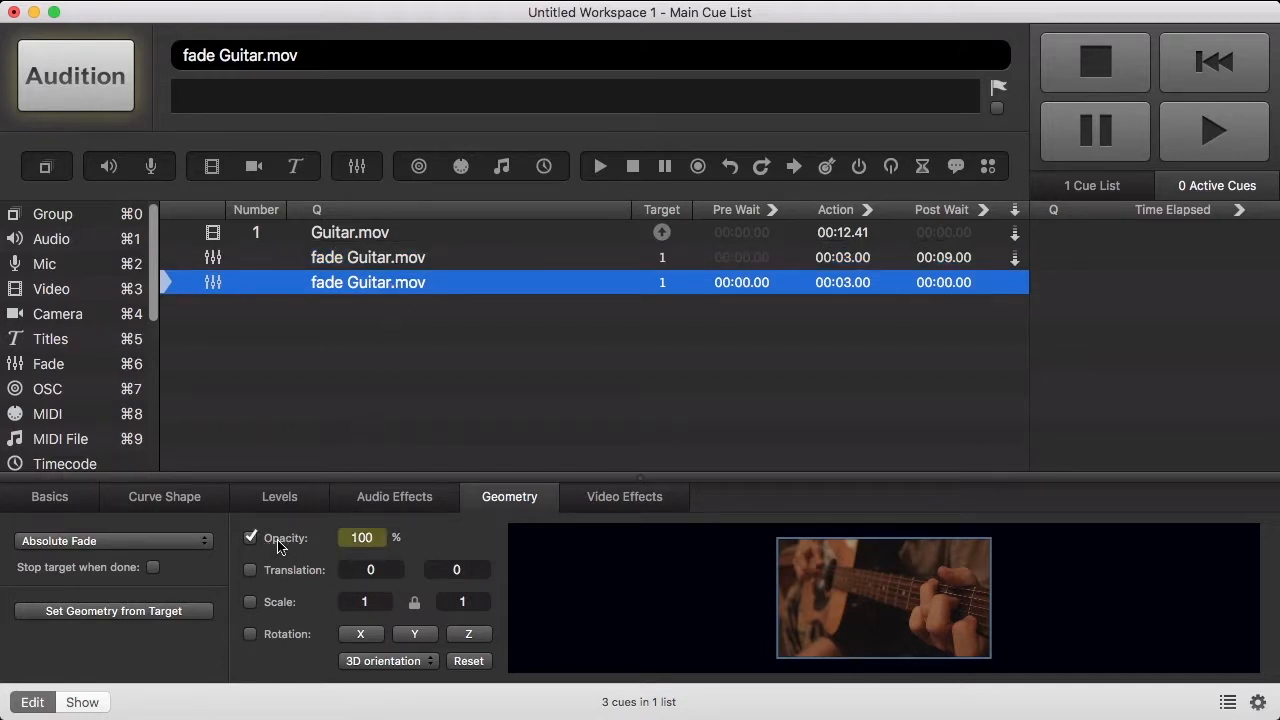
{"action": "type", "text": "0"}
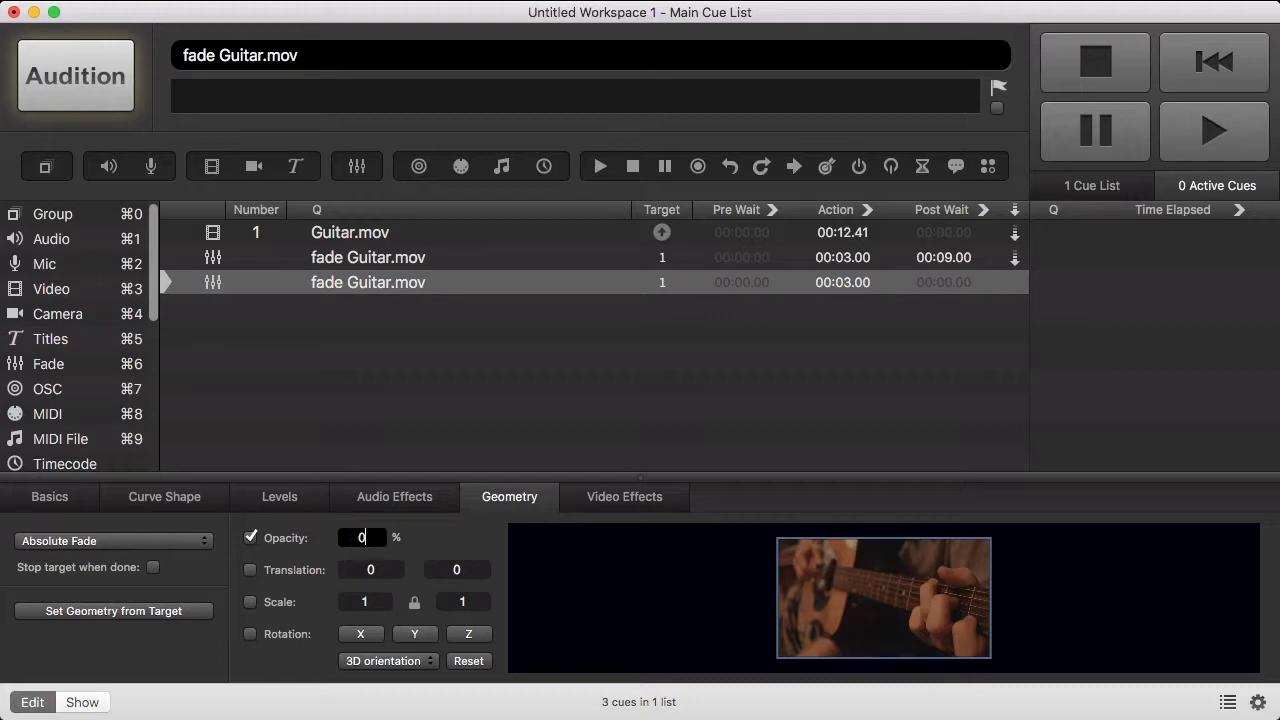
{"action": "key", "text": "Return"}
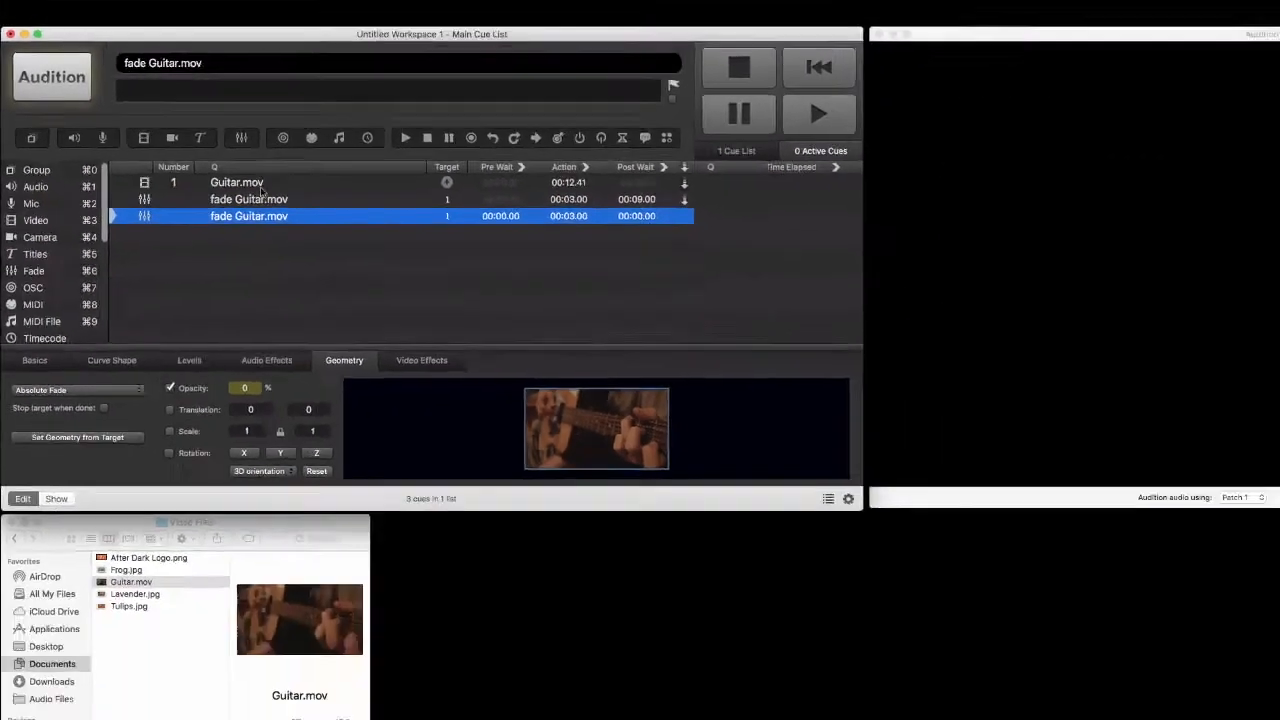
- GO from the Guitar.mov cue to preview the video fading in and out
{"action": "left_click", "coordinate": [385, 233]}
{"action": "key", "text": "space"}
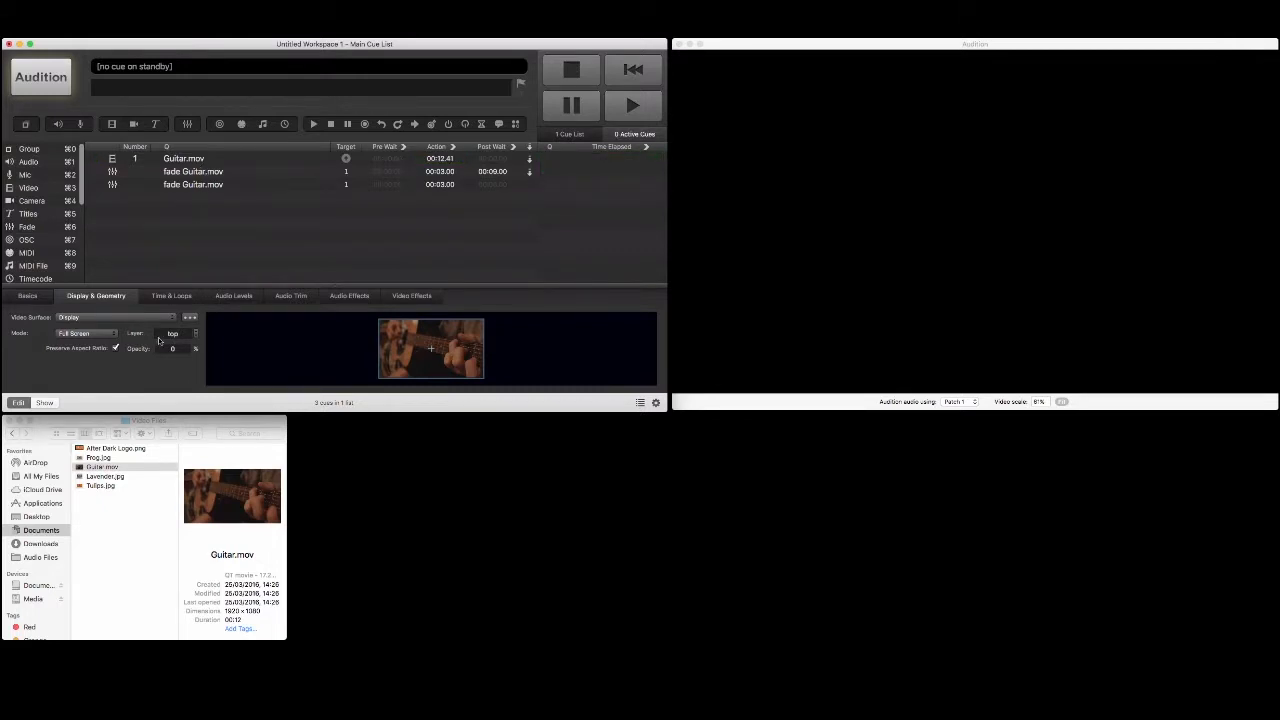
- Drag Frog.jpg, Lavender.jpg and Tulips.jpg from Finder into the QLab cue list
{"action": "left_click", "coordinate": [127, 463]}
{"action": "left_click", "coordinate": [98, 457]}
{"action": "left_click", "coordinate": [105, 476], "text": "super"}
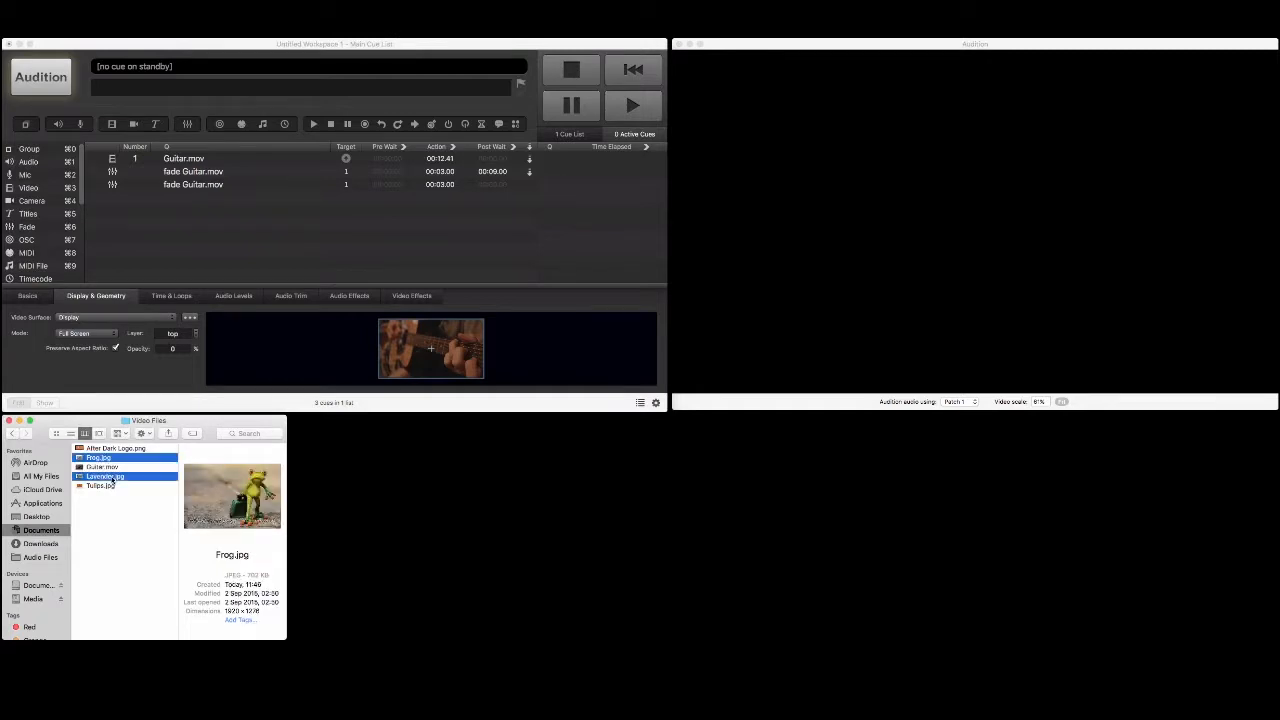
{"action": "left_click", "coordinate": [111, 487], "text": "super"}
{"action": "left_click_drag", "start_coordinate": [155, 415], "coordinate": [261, 253]}
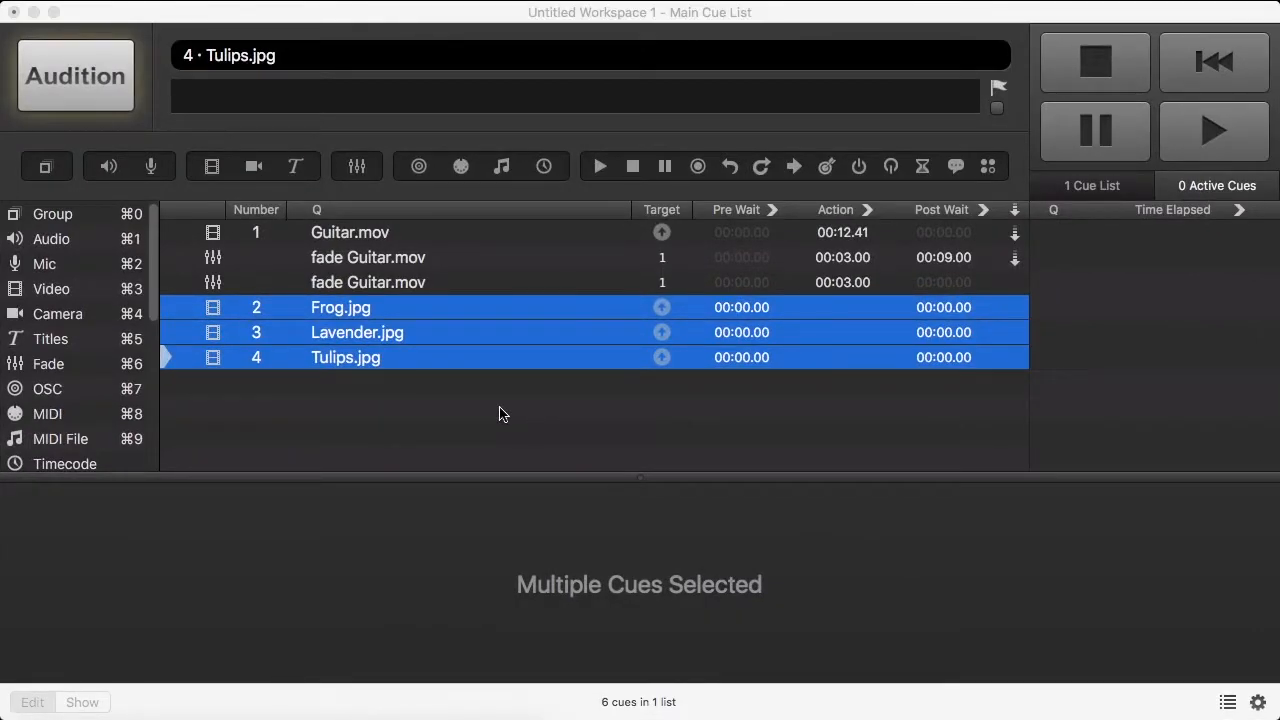
- Set the Frog.jpg image cue's opacity to 0
{"action": "left_click", "coordinate": [483, 383]}
{"action": "left_click", "coordinate": [423, 319]}
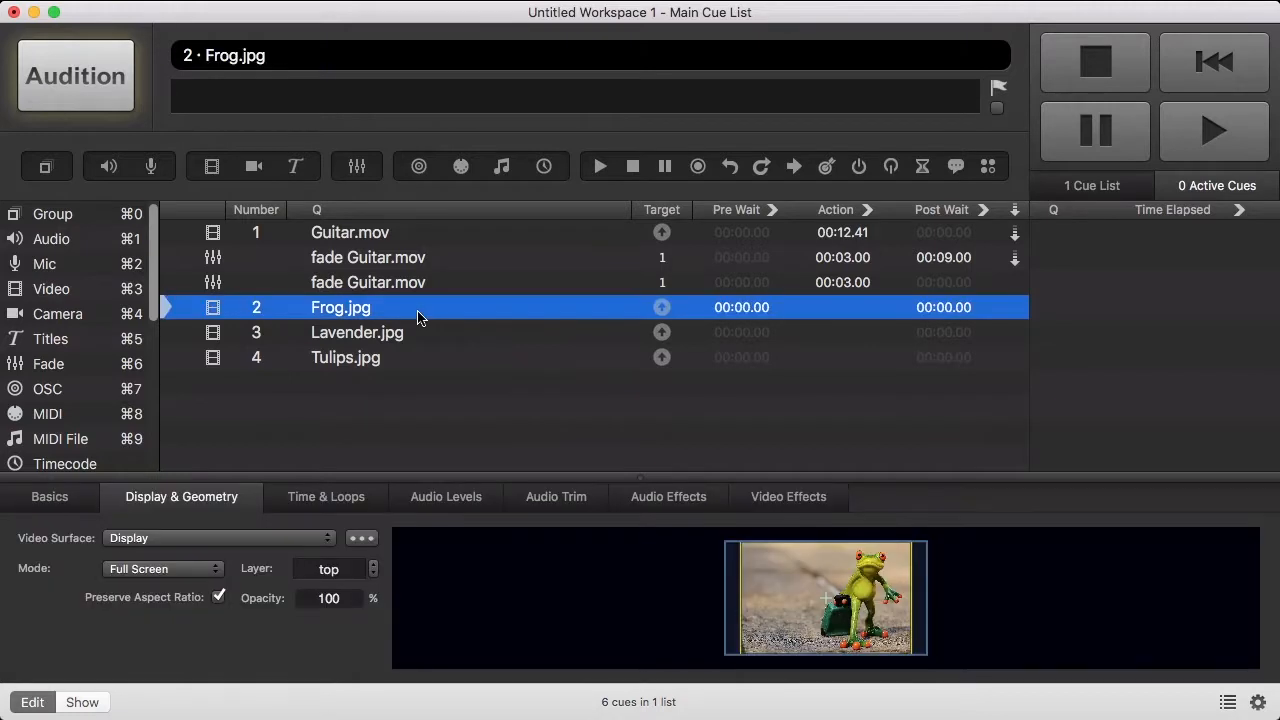
{"action": "left_click", "coordinate": [329, 598]}
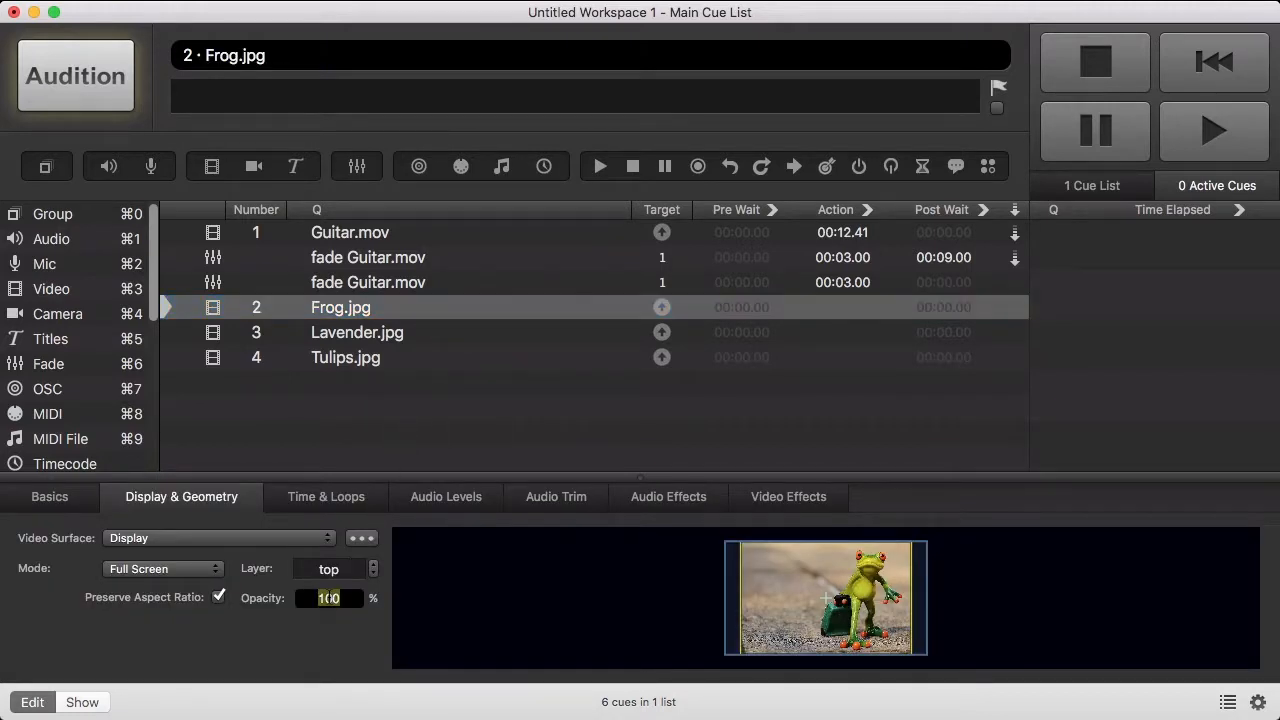
{"action": "type", "text": "0"}
{"action": "key", "text": "Return"}
- Set the Lavender.jpg and Tulips.jpg cues' opacity to 0
{"action": "left_click", "coordinate": [337, 336]}
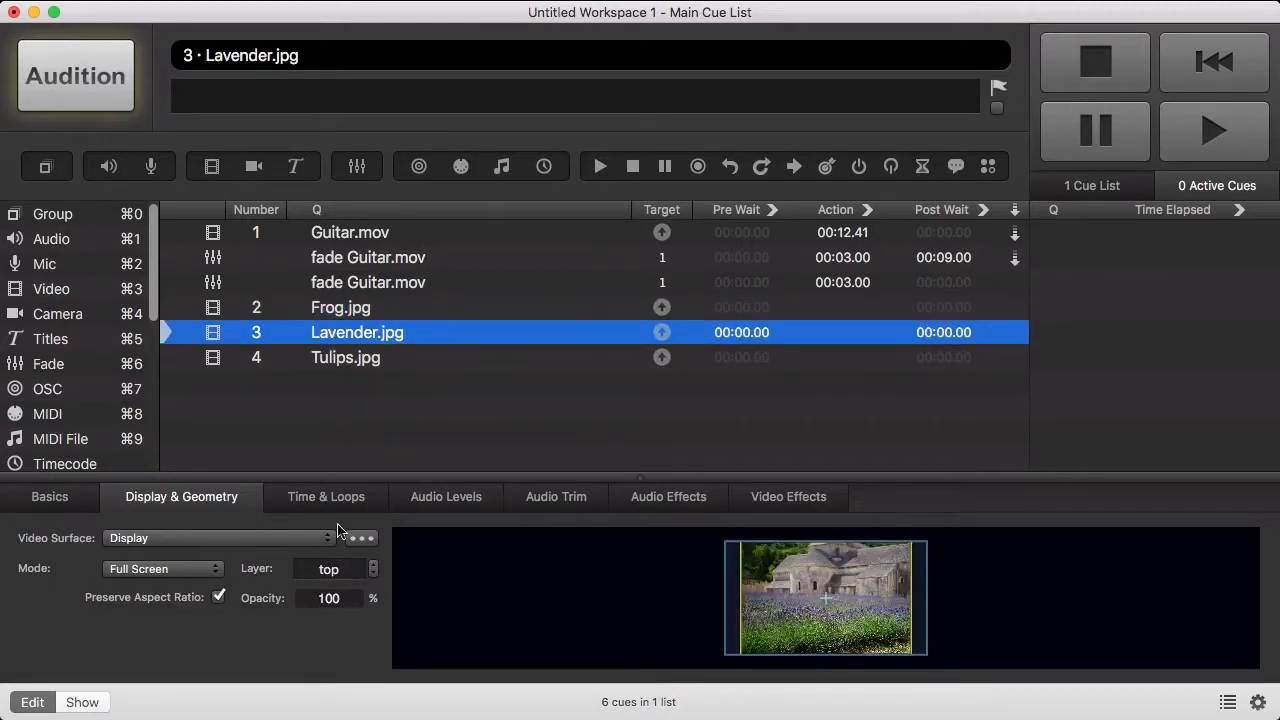
{"action": "left_click", "coordinate": [329, 598]}
{"action": "type", "text": "0"}
{"action": "key", "text": "Return"}
{"action": "left_click", "coordinate": [372, 376]}
{"action": "left_click", "coordinate": [345, 357]}
{"action": "left_click", "coordinate": [329, 598]}
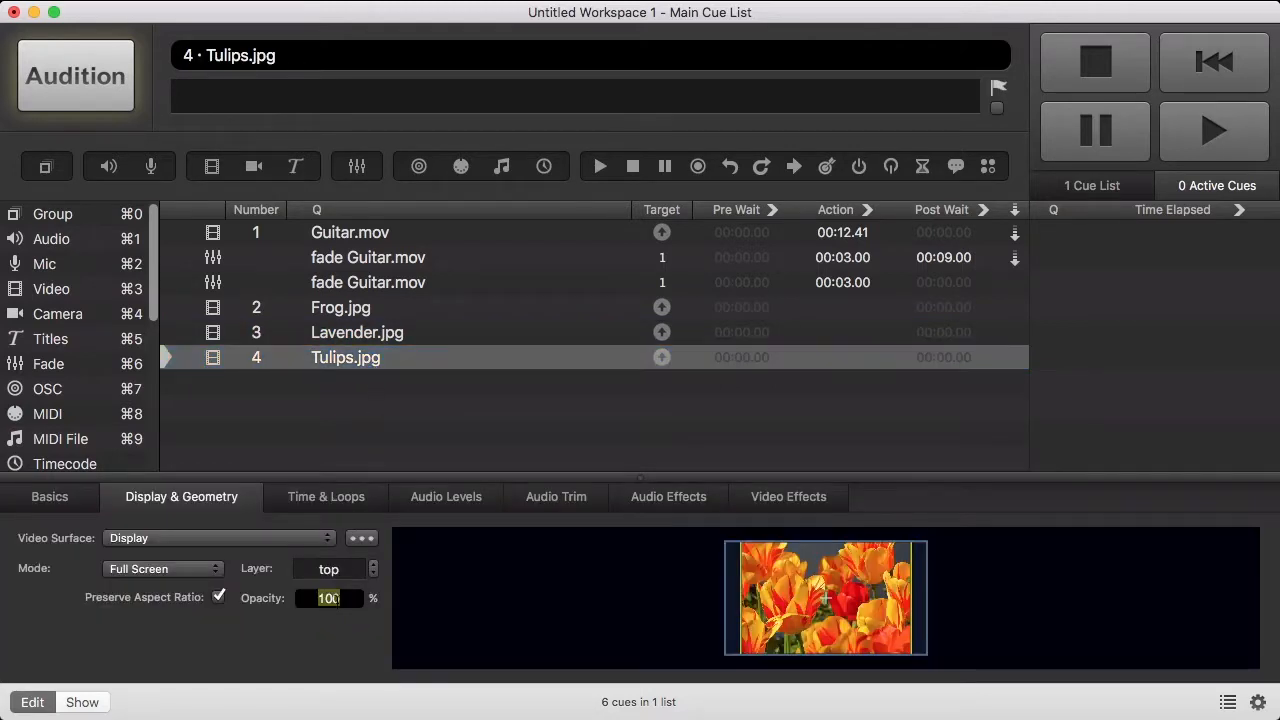
{"action": "type", "text": "0"}
{"action": "key", "text": "Return"}
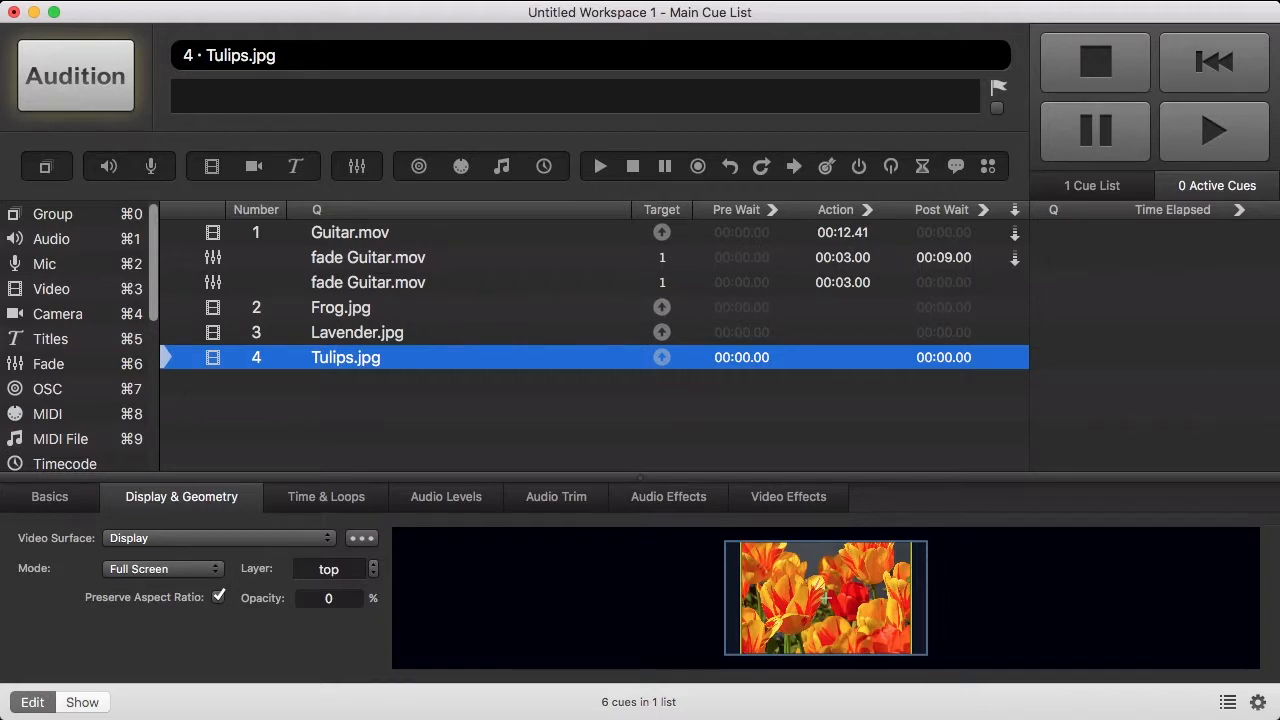
- Add an opacity fade cue for Frog.jpg and make Frog.jpg auto-continue into it
{"action": "left_click_drag", "start_coordinate": [70, 366], "coordinate": [383, 338]}
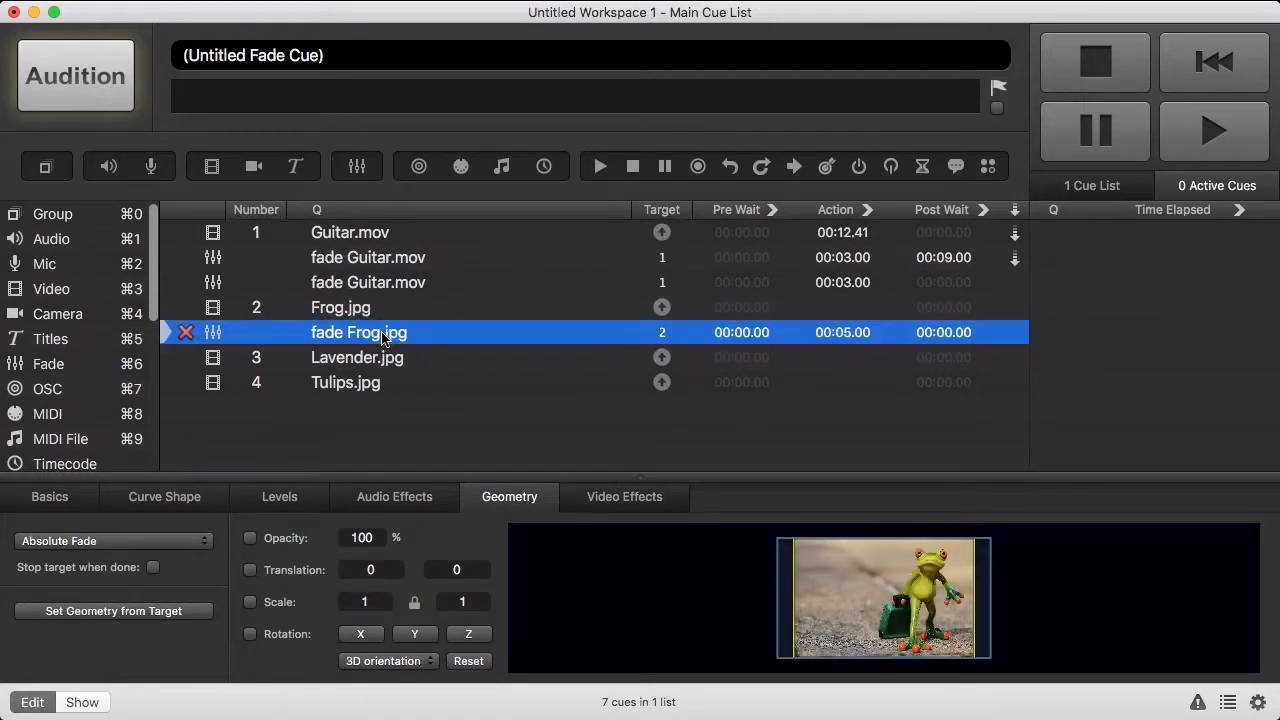
{"action": "left_click", "coordinate": [288, 541]}
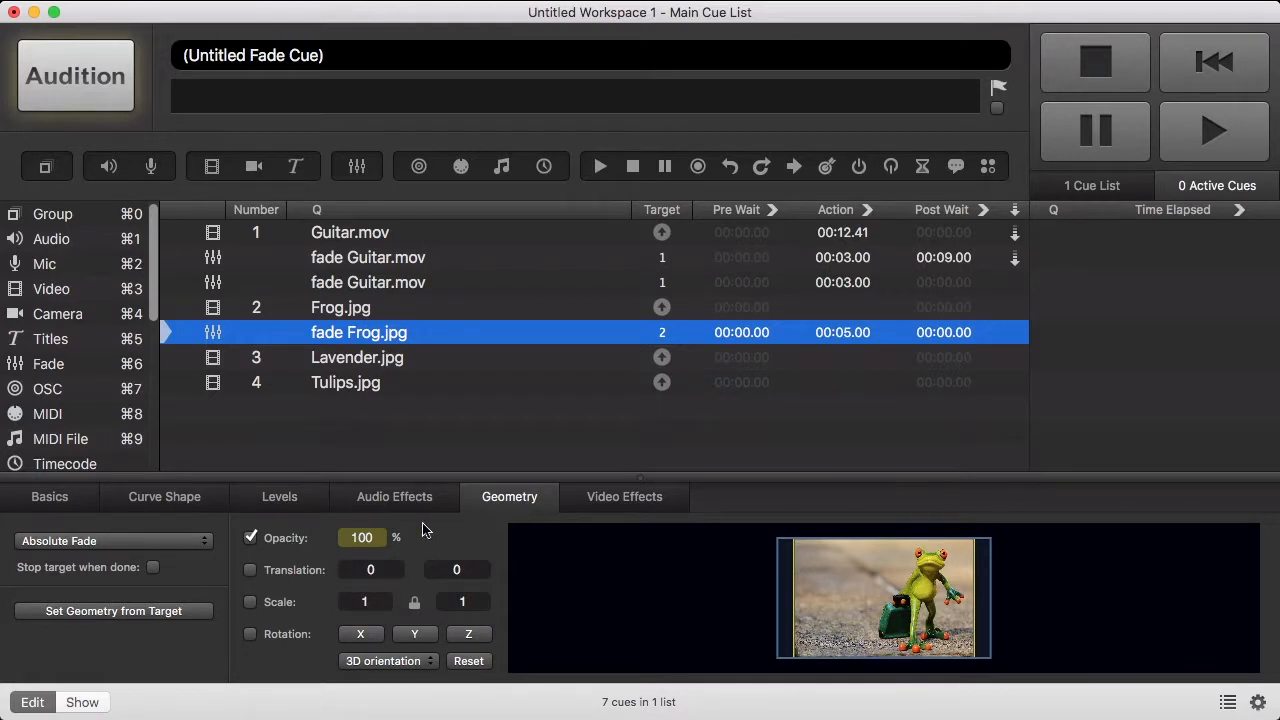
{"action": "left_click", "coordinate": [1015, 310]}
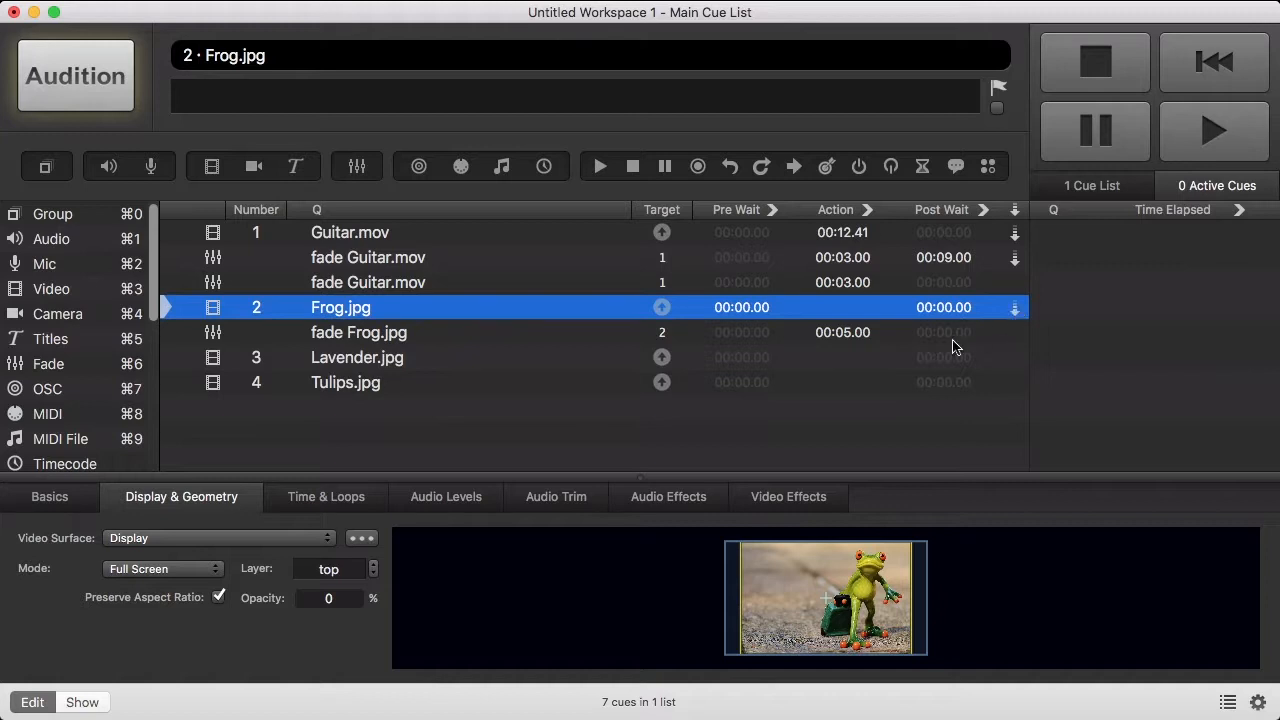
- Insert two new fade cues targeting Lavender.jpg and Frog.jpg
{"action": "left_click", "coordinate": [62, 370]}
{"action": "left_click_drag", "start_coordinate": [62, 370], "coordinate": [329, 371]}
{"action": "left_click_drag", "start_coordinate": [62, 374], "coordinate": [306, 403]}
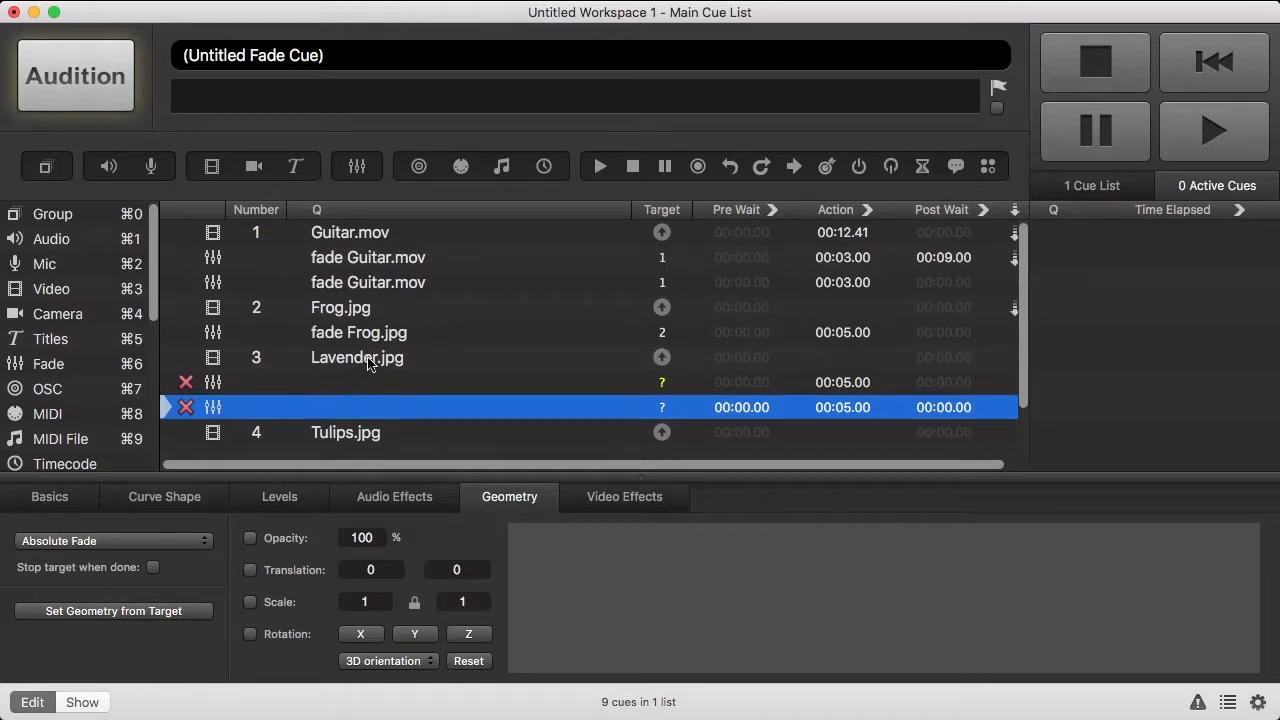
{"action": "left_click_drag", "start_coordinate": [378, 360], "coordinate": [386, 382]}
{"action": "left_click_drag", "start_coordinate": [360, 309], "coordinate": [403, 408]}
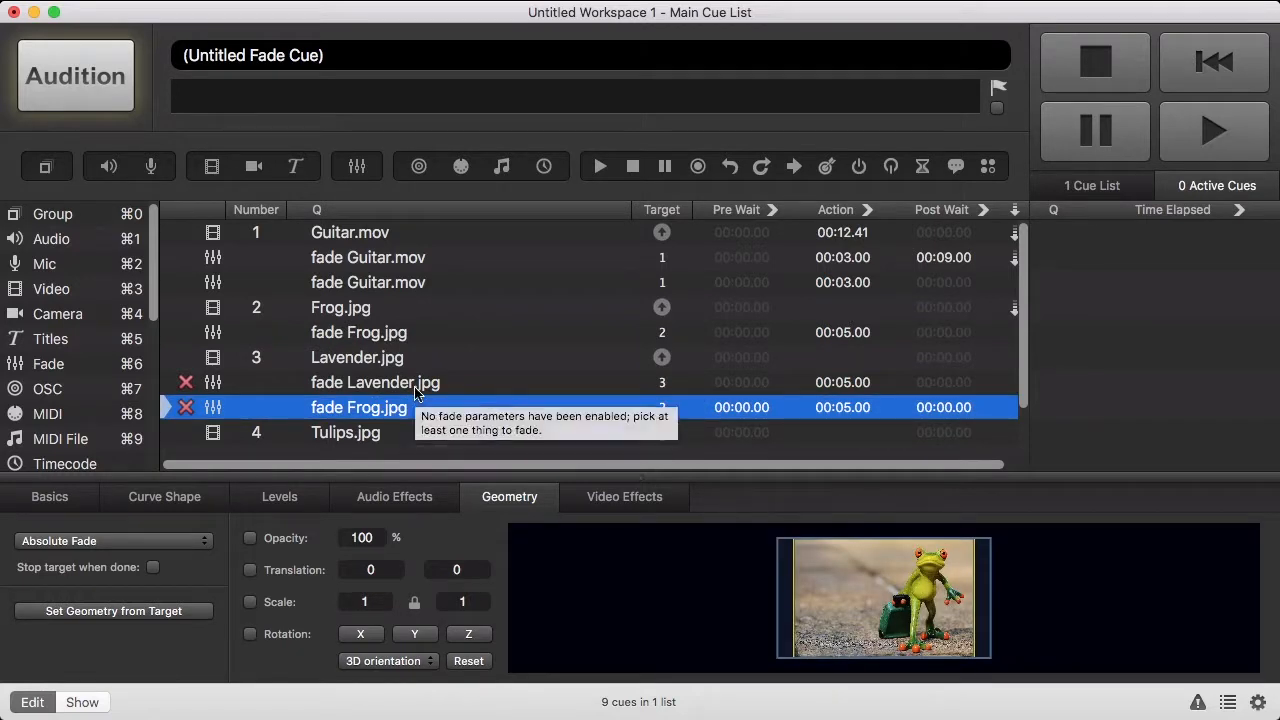
- Enable opacity on the Lavender fade and set the second Frog fade's opacity to 0
{"action": "left_click", "coordinate": [415, 388]}
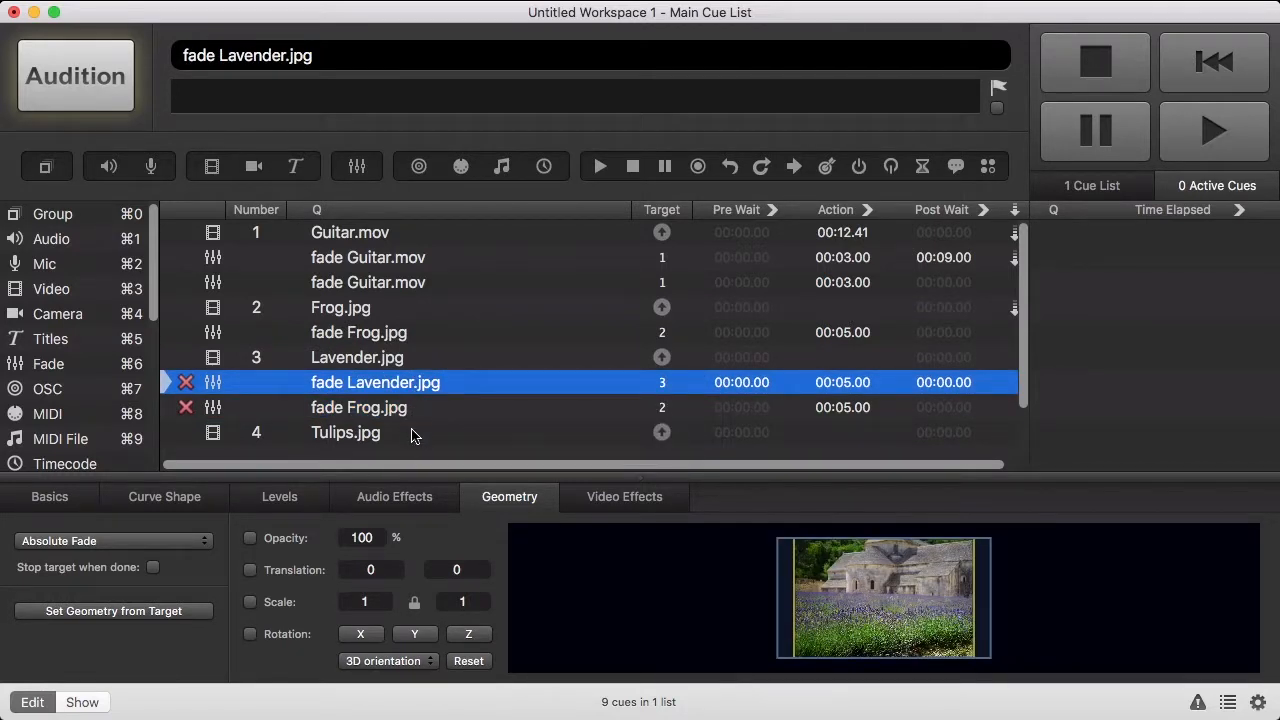
{"action": "left_click", "coordinate": [282, 540]}
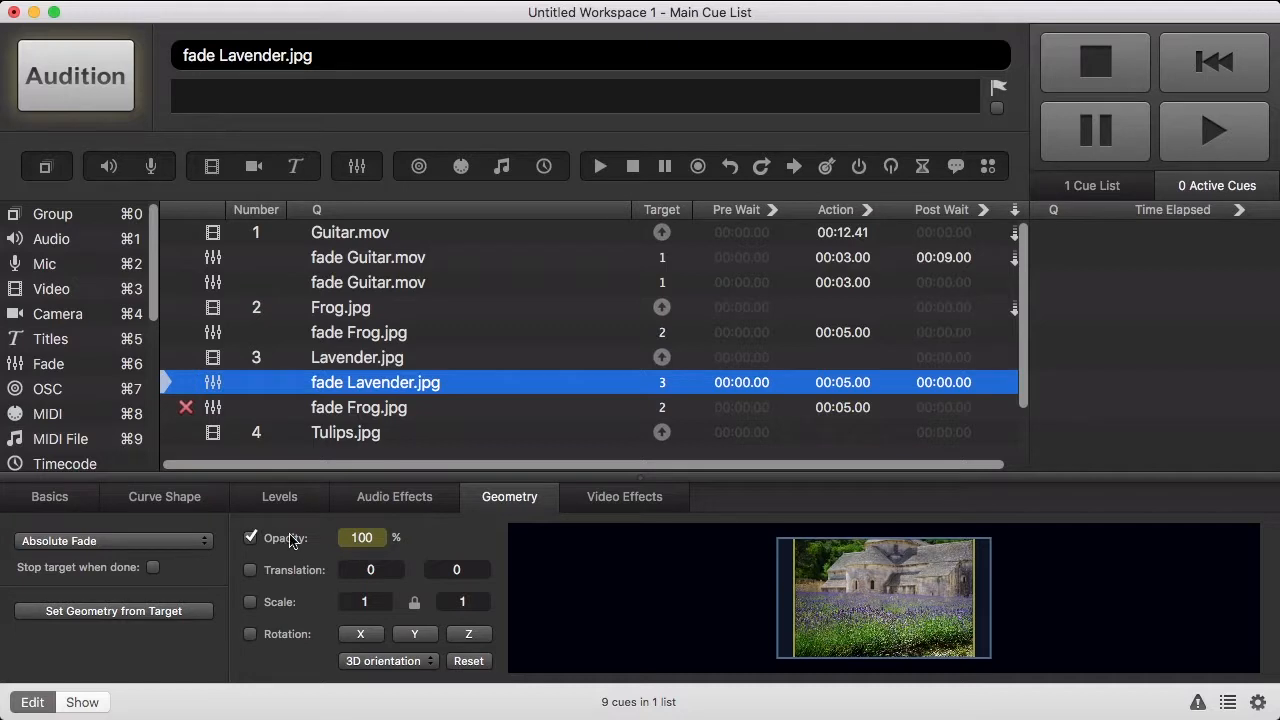
{"action": "left_click", "coordinate": [351, 409]}
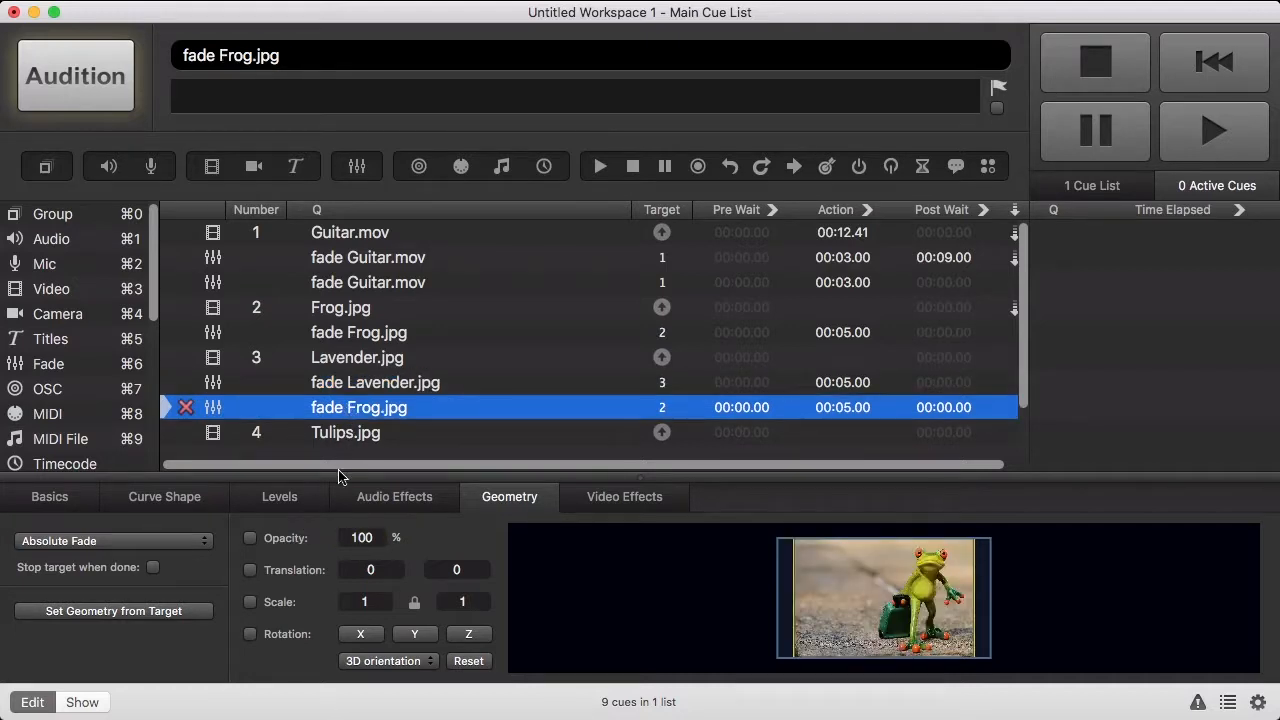
{"action": "left_click", "coordinate": [282, 540]}
{"action": "type", "text": "0"}
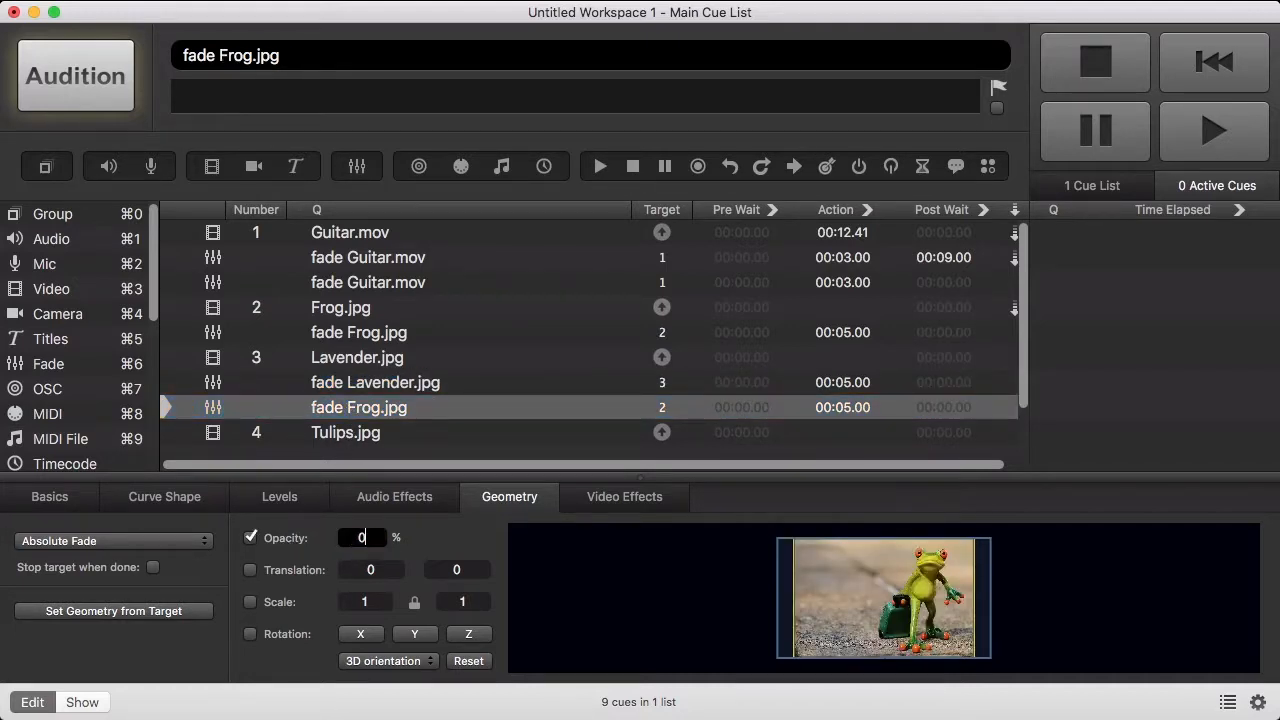
{"action": "key", "text": "Return"}
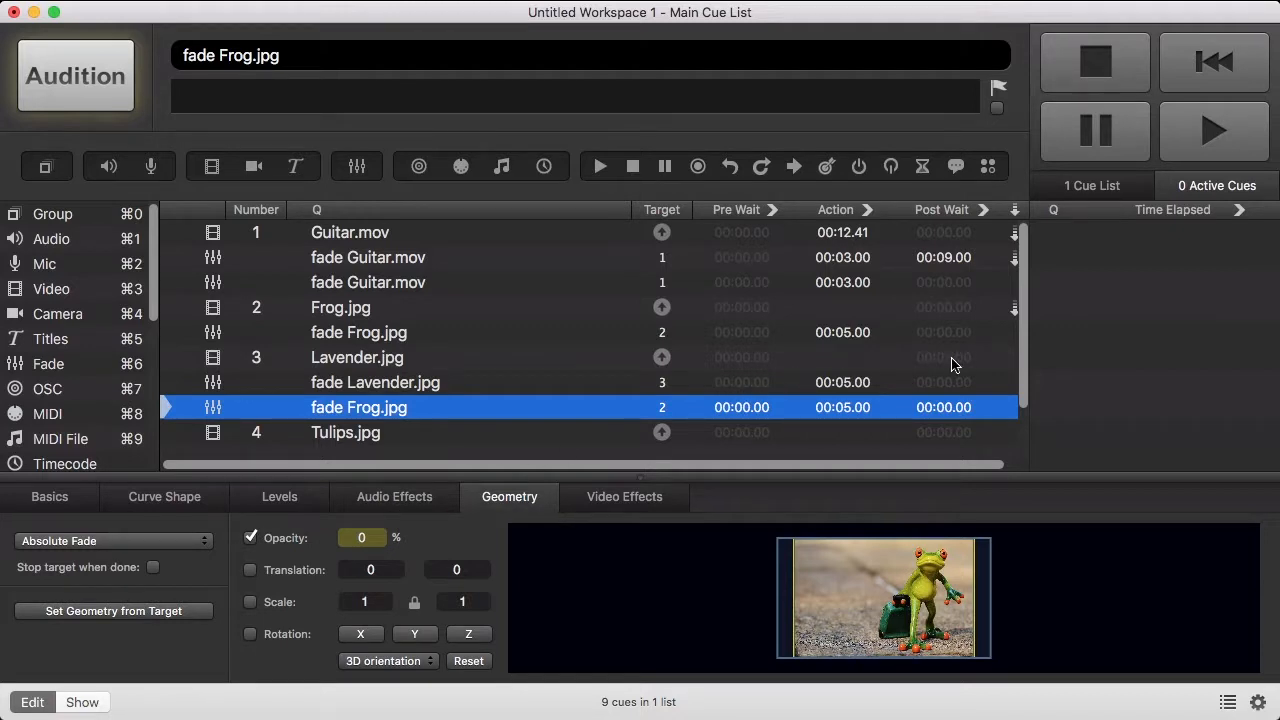
- Make Lavender.jpg and its fade auto-continue, and have the Frog fade-out stop its target
{"action": "left_click", "coordinate": [1012, 360]}
{"action": "left_click", "coordinate": [1012, 386]}
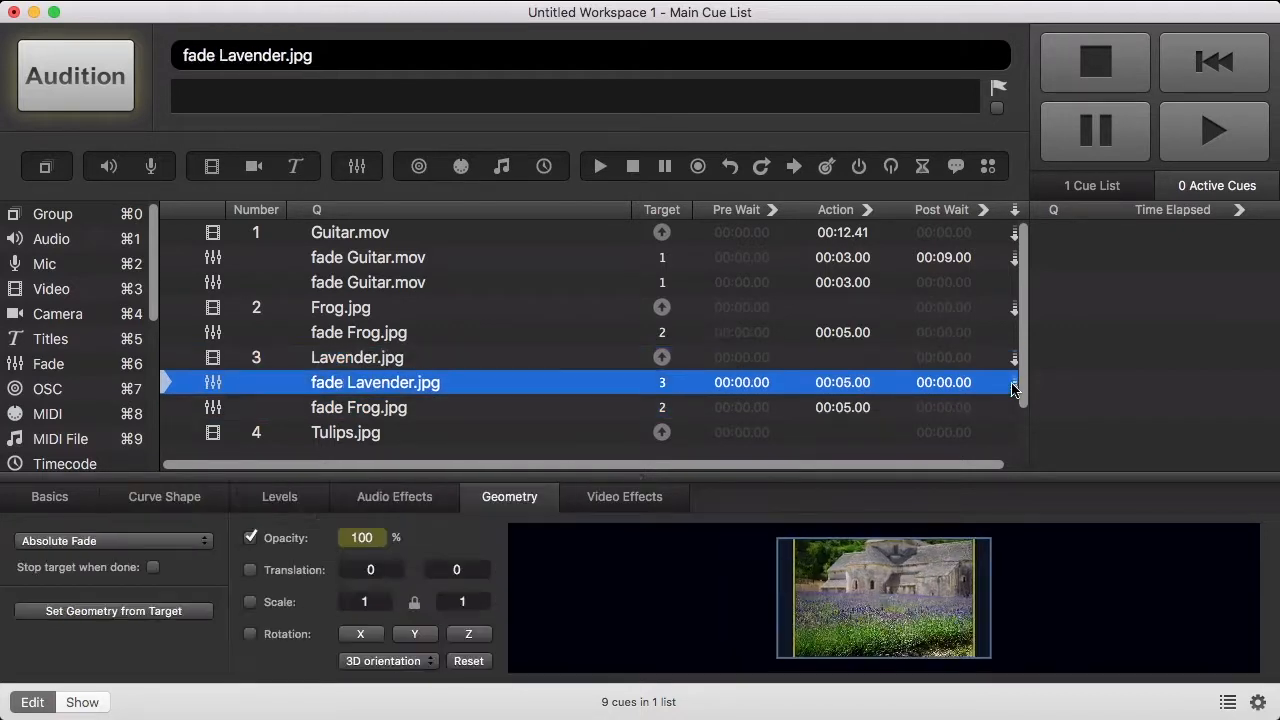
{"action": "left_click", "coordinate": [563, 407]}
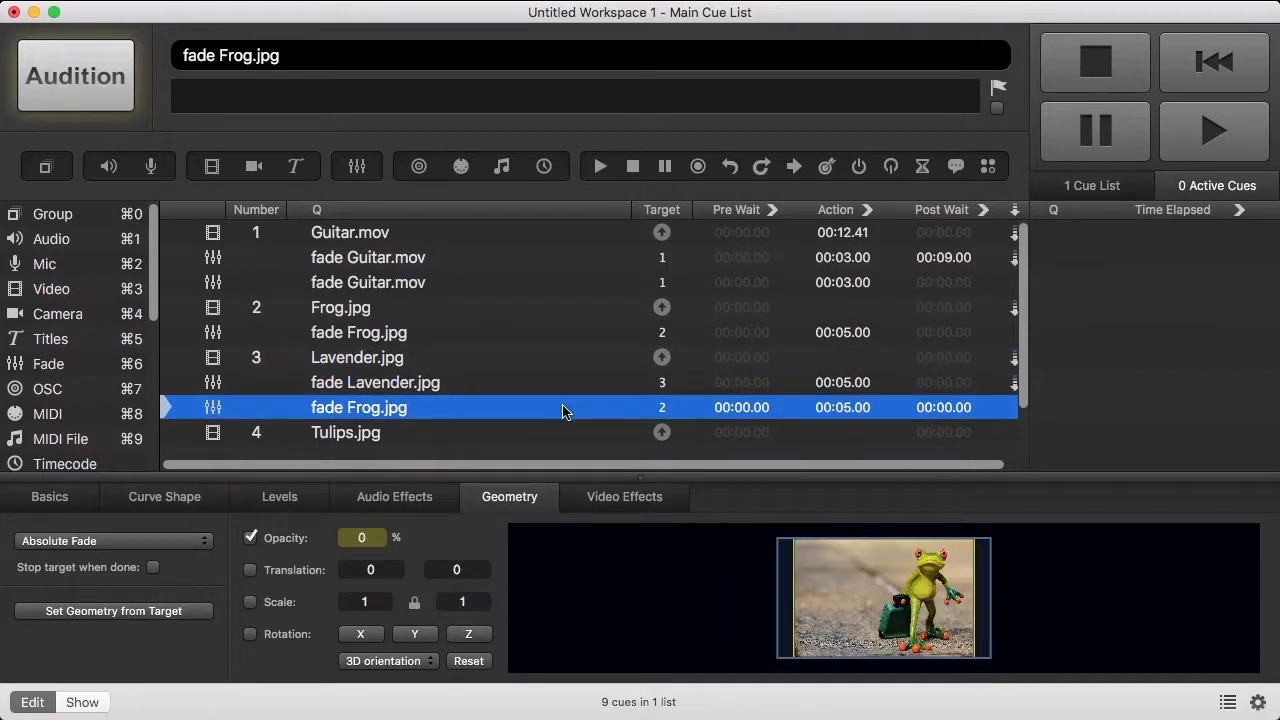
{"action": "left_click", "coordinate": [154, 568]}
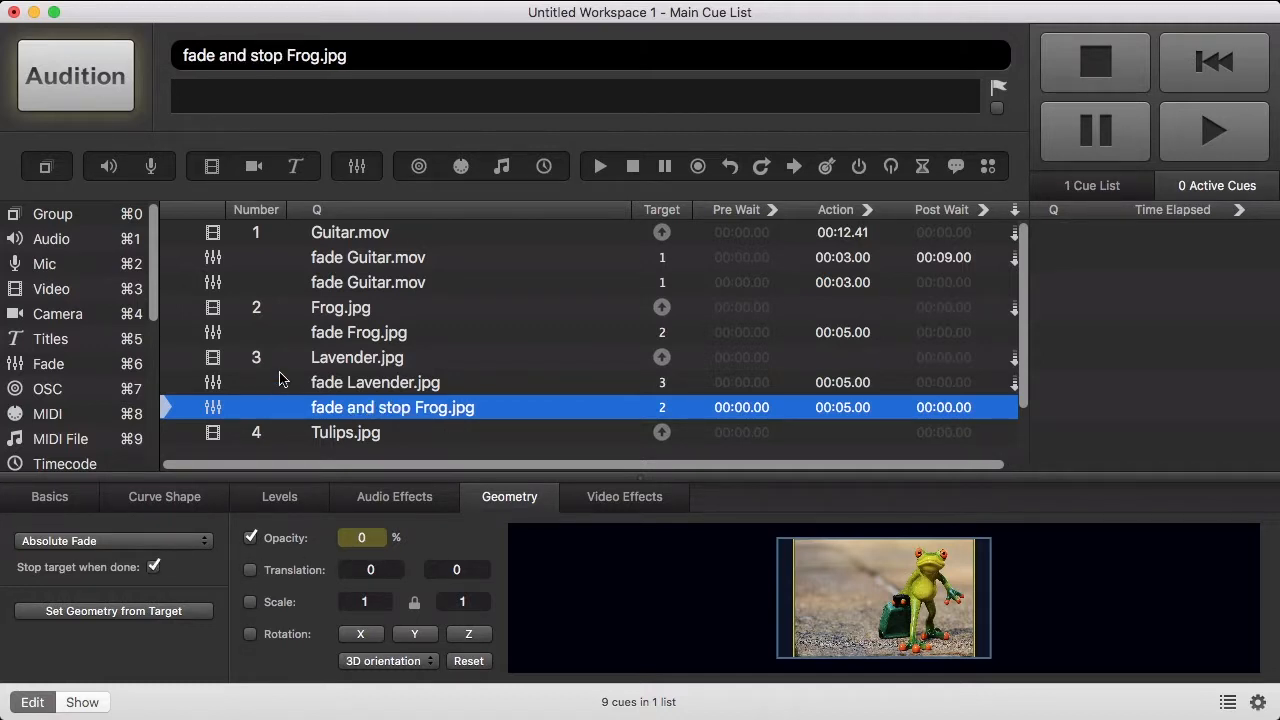
{"action": "scroll", "coordinate": [283, 376], "scroll_direction": "down", "scroll_amount": 2}
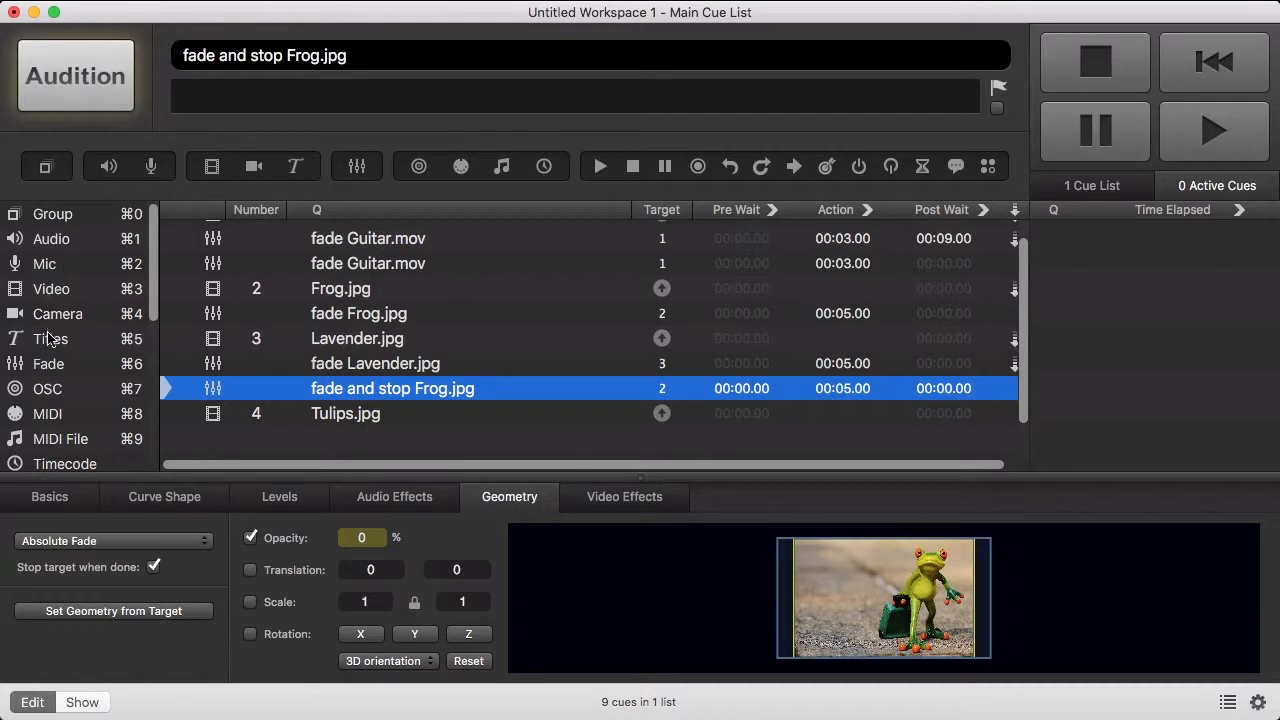
- Add fade cues targeting Tulips.jpg and Lavender.jpg, enabling opacity on the Tulips fade
{"action": "left_click_drag", "start_coordinate": [45, 364], "coordinate": [293, 440]}
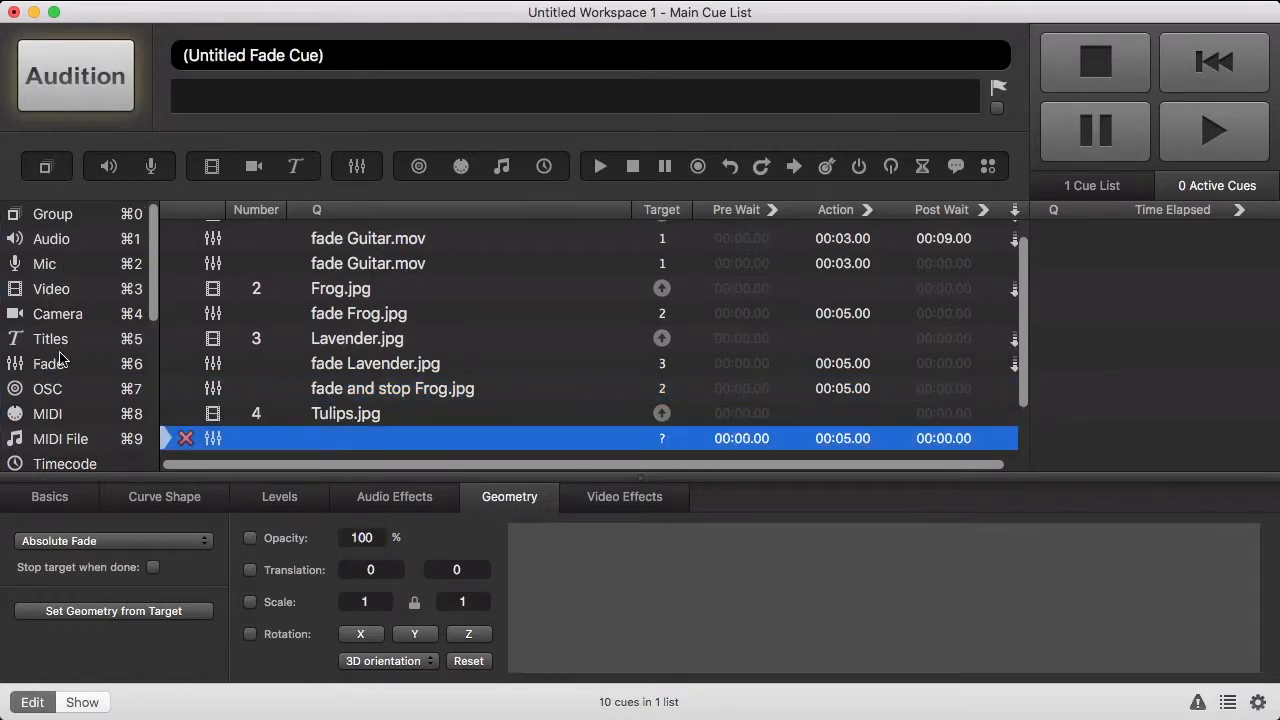
{"action": "left_click_drag", "start_coordinate": [60, 358], "coordinate": [333, 457]}
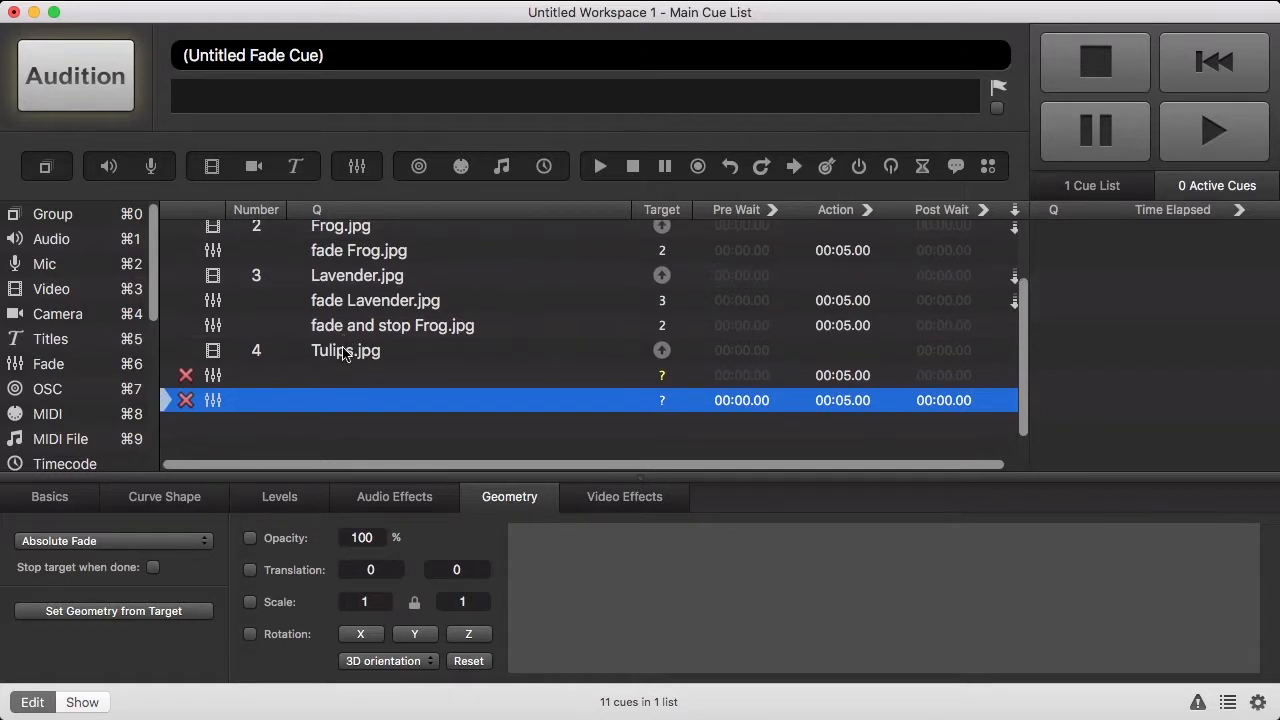
{"action": "left_click_drag", "start_coordinate": [345, 350], "coordinate": [355, 377]}
{"action": "left_click_drag", "start_coordinate": [383, 280], "coordinate": [389, 406]}
{"action": "left_click", "coordinate": [408, 377]}
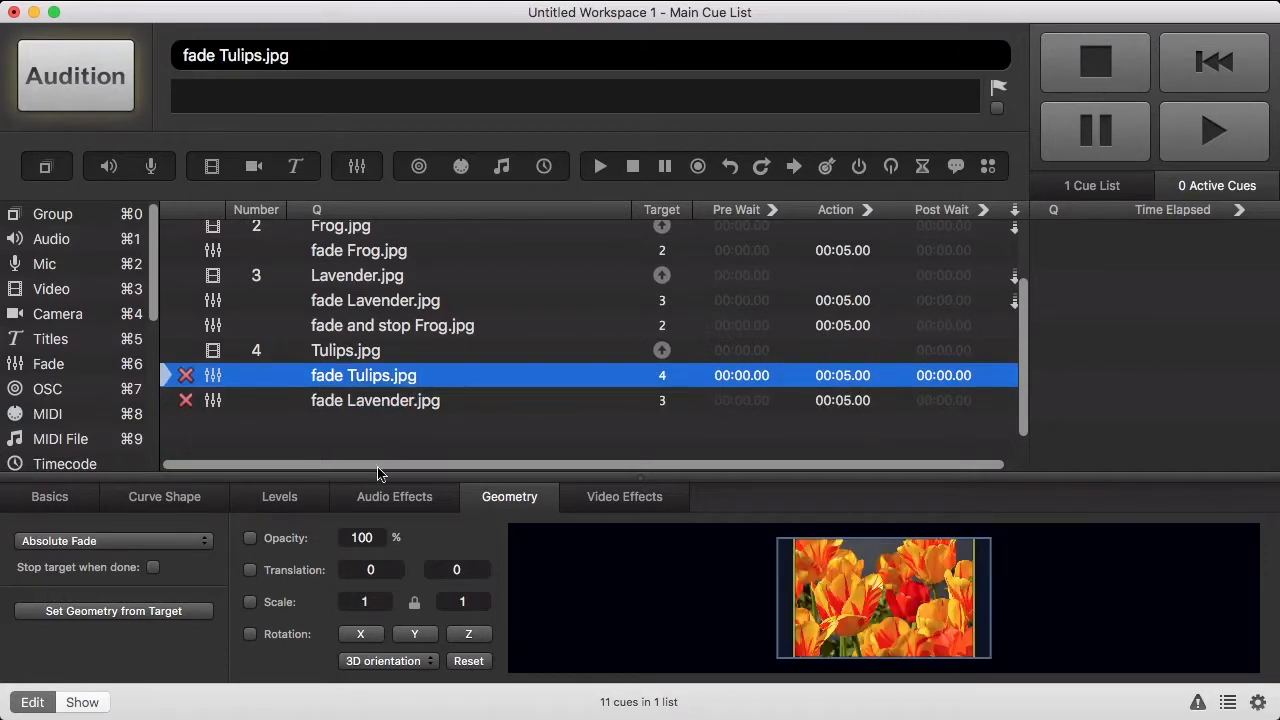
{"action": "left_click", "coordinate": [295, 537]}
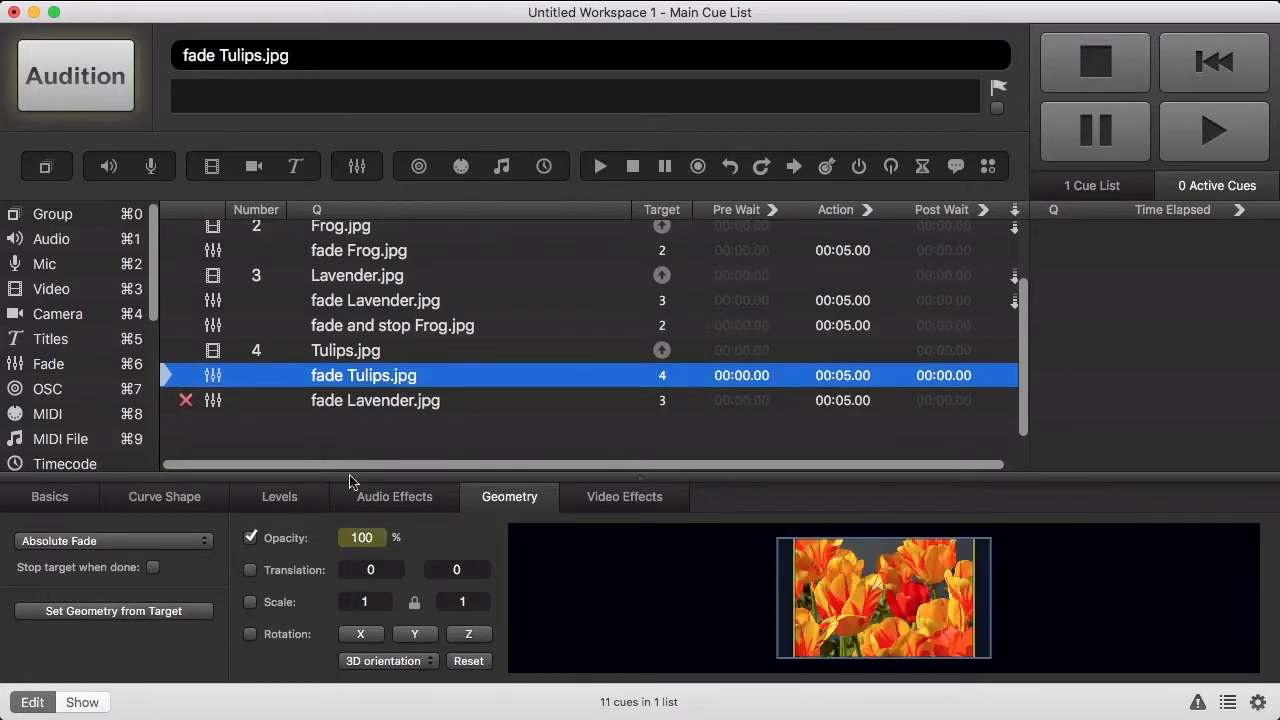
- Fade Lavender.jpg to opacity 0 and stop it, and auto-continue Tulips.jpg
{"action": "left_click", "coordinate": [405, 403]}
{"action": "left_click", "coordinate": [283, 537]}
{"action": "key", "text": "Tab"}
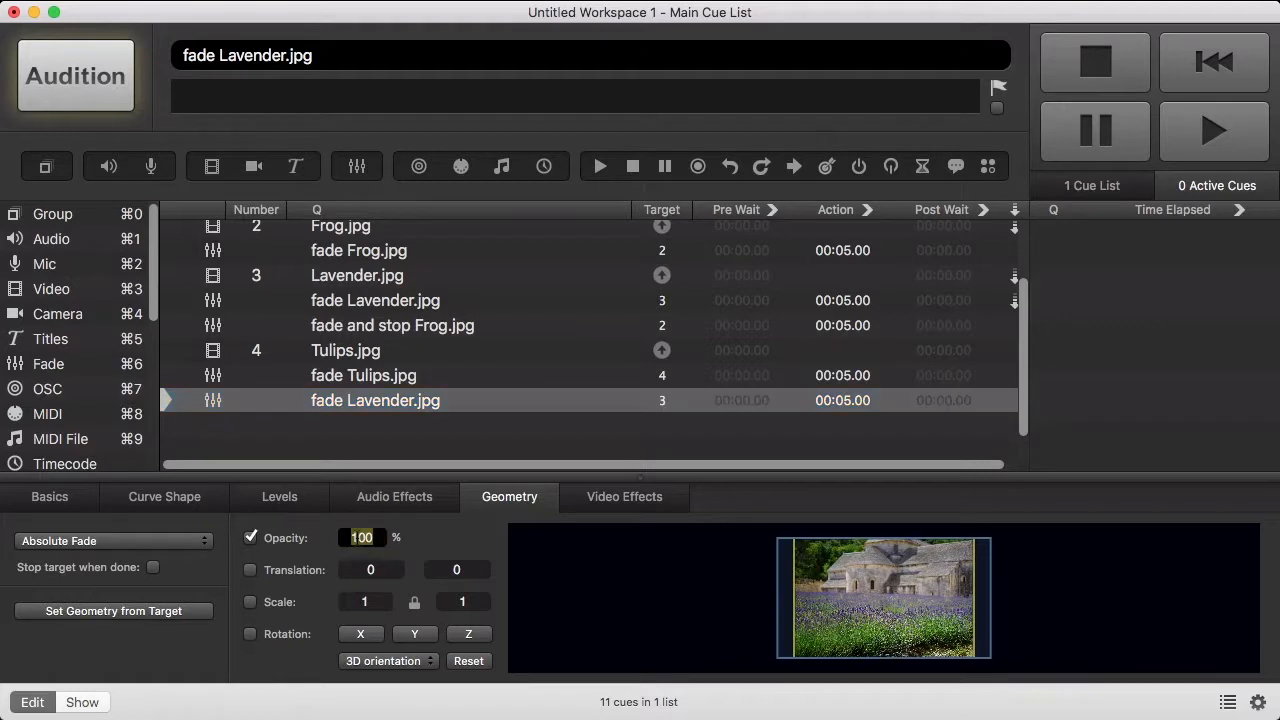
{"action": "type", "text": "0"}
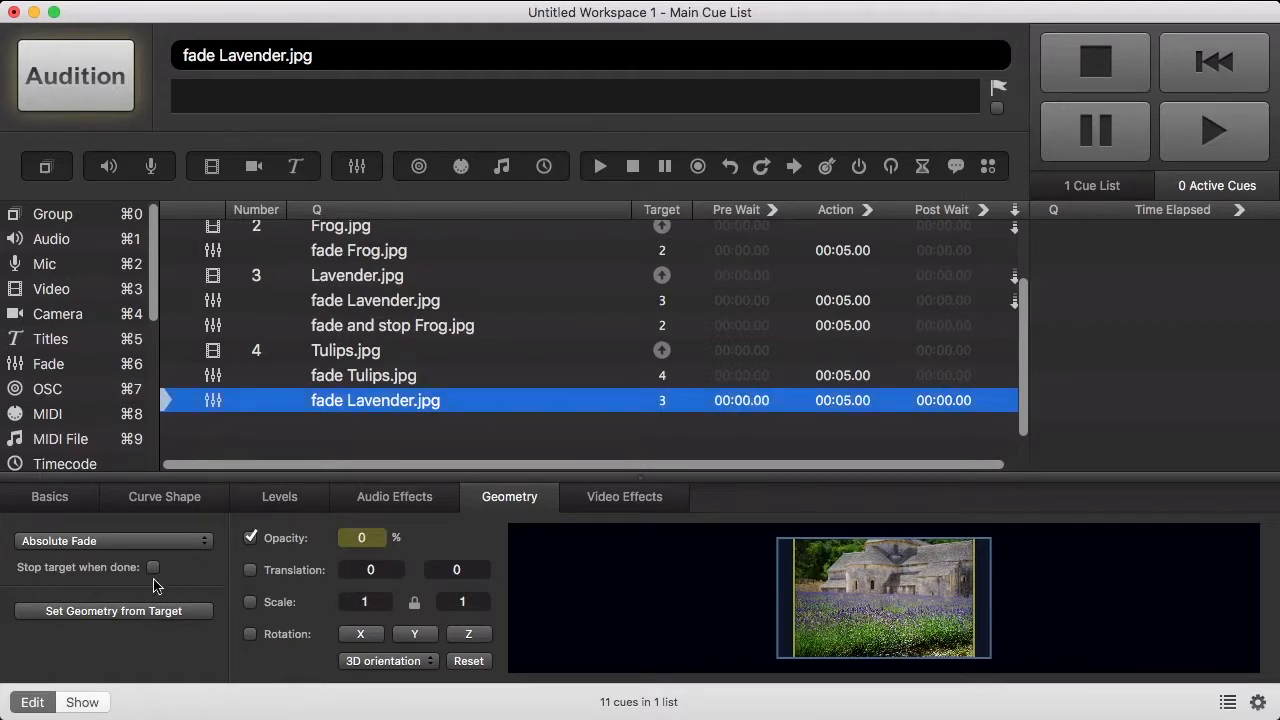
{"action": "left_click", "coordinate": [153, 568]}
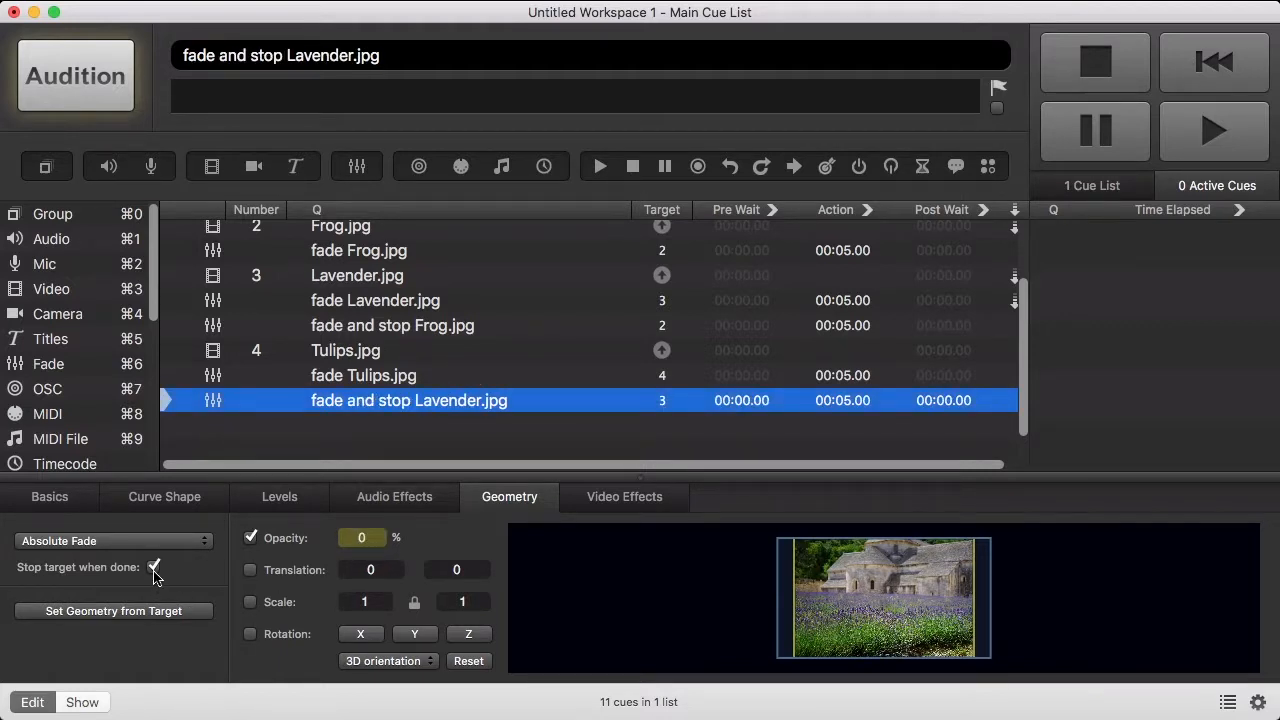
{"action": "left_click", "coordinate": [1010, 354]}
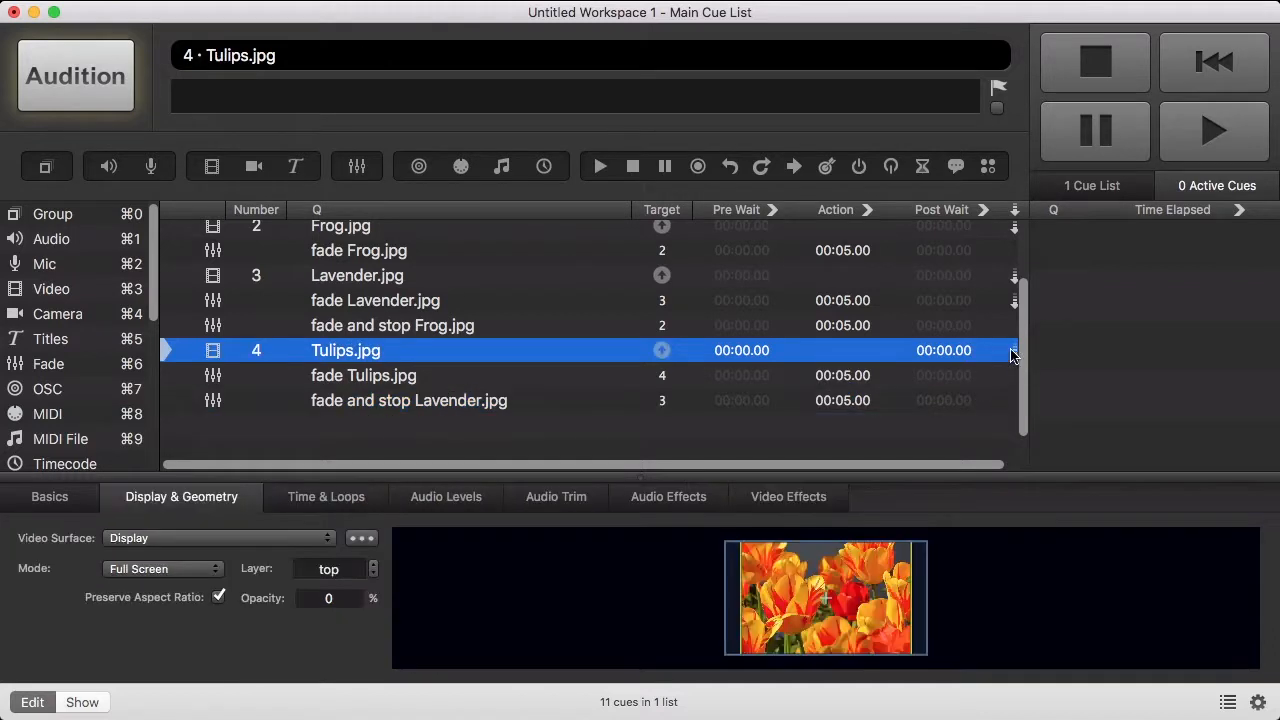
- Auto-continue the Tulips fade, then add a fade taking Tulips.jpg to opacity 0 and stopping it
{"action": "left_click", "coordinate": [1011, 376]}
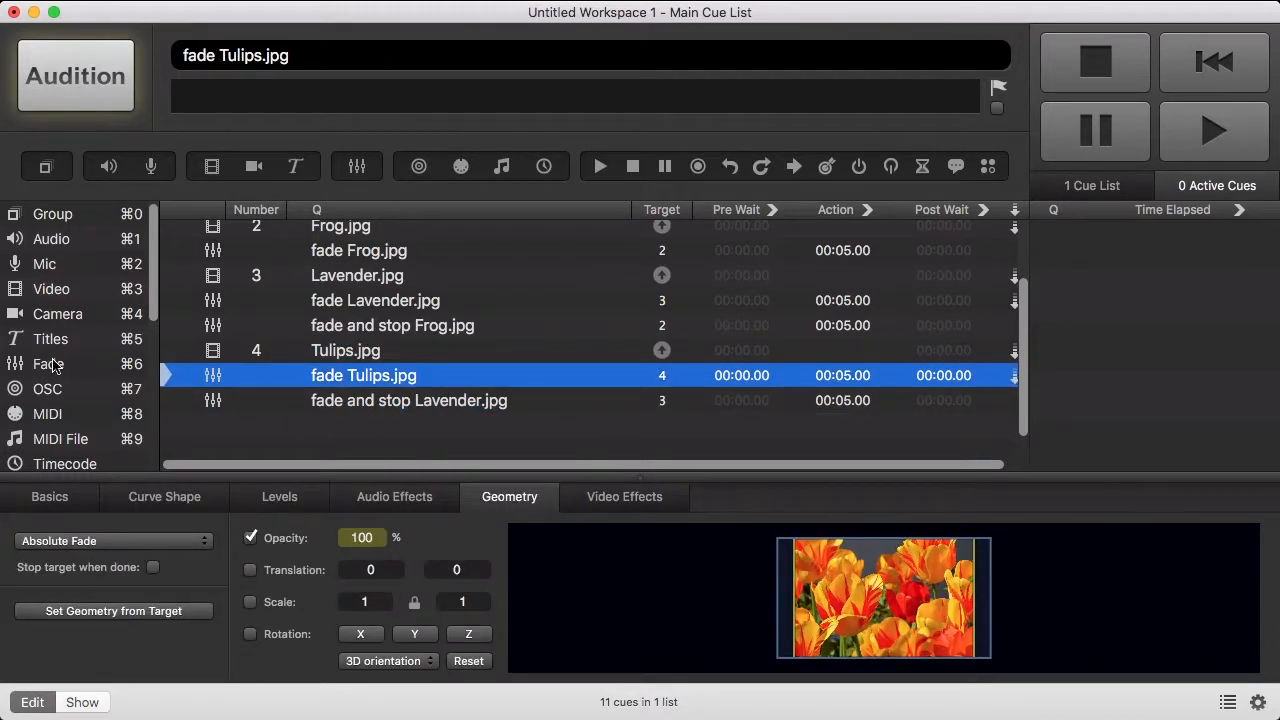
{"action": "left_click_drag", "start_coordinate": [56, 366], "coordinate": [285, 432]}
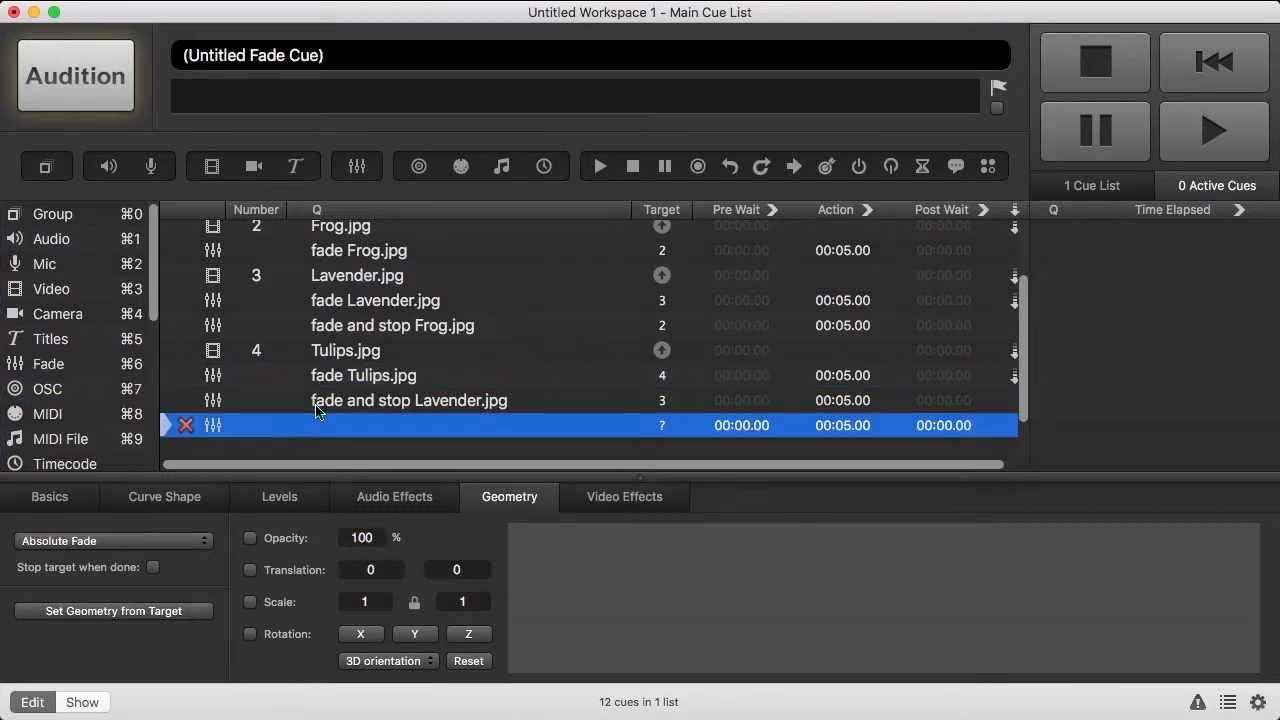
{"action": "left_click_drag", "start_coordinate": [360, 375], "coordinate": [400, 426]}
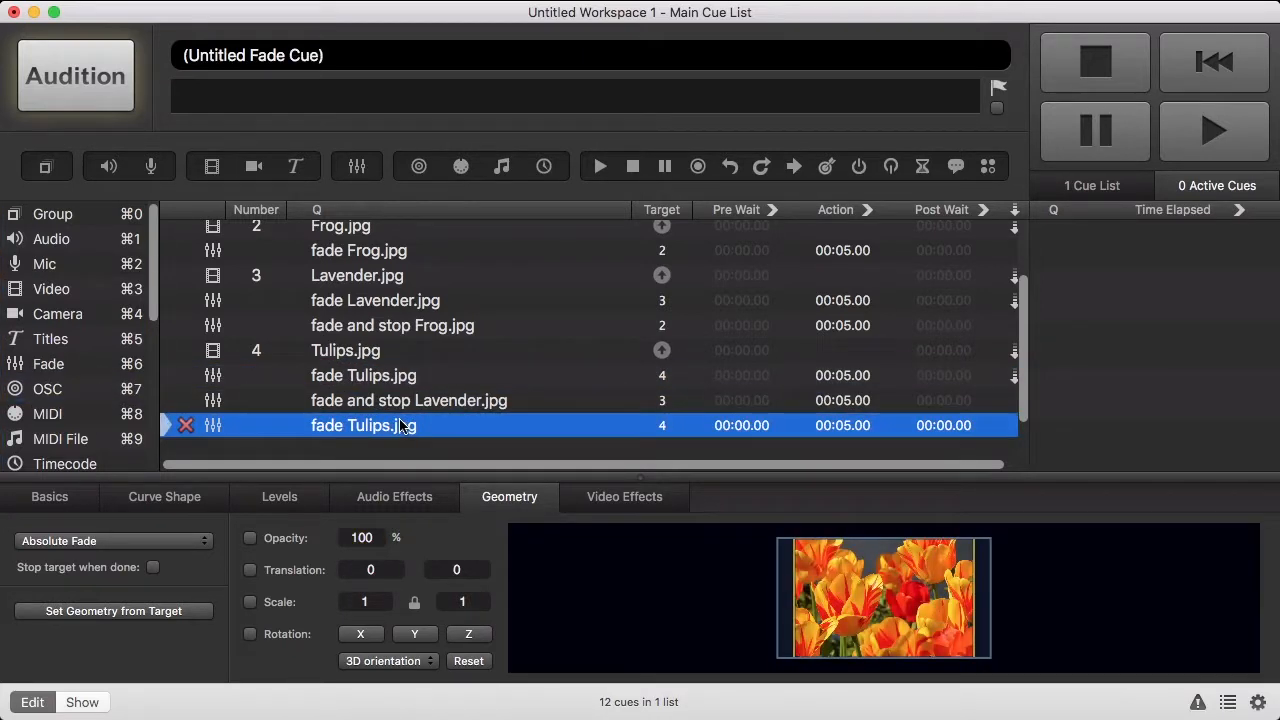
{"action": "left_click", "coordinate": [286, 540]}
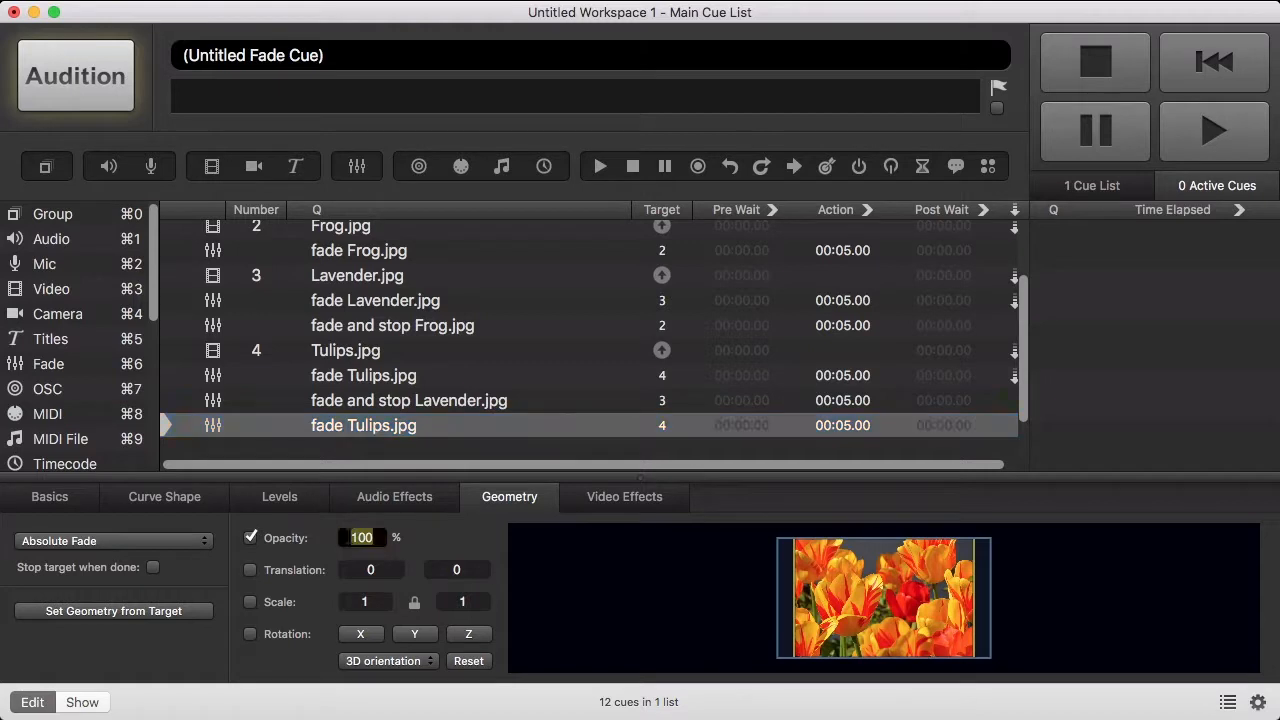
{"action": "type", "text": "0"}
{"action": "key", "text": "Return"}
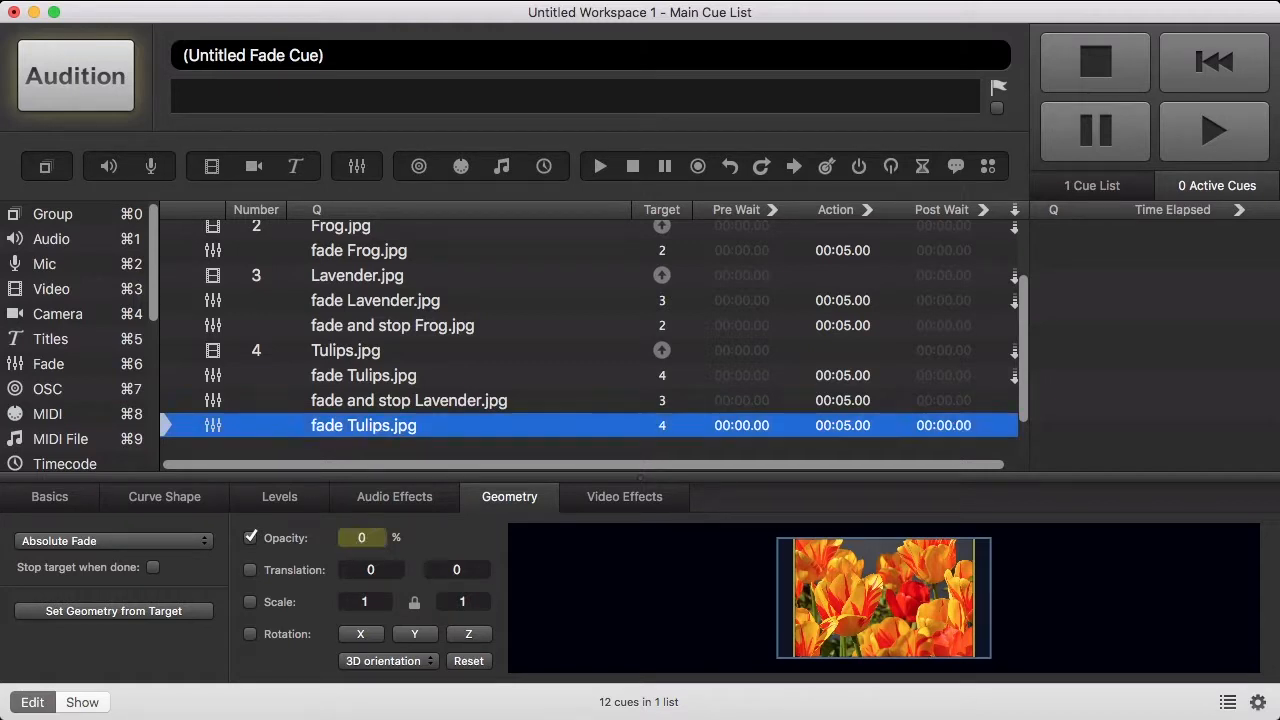
{"action": "left_click", "coordinate": [153, 567]}
- Put the Frog.jpg cue on standby
{"action": "scroll", "coordinate": [399, 330], "scroll_direction": "up", "scroll_amount": 1}
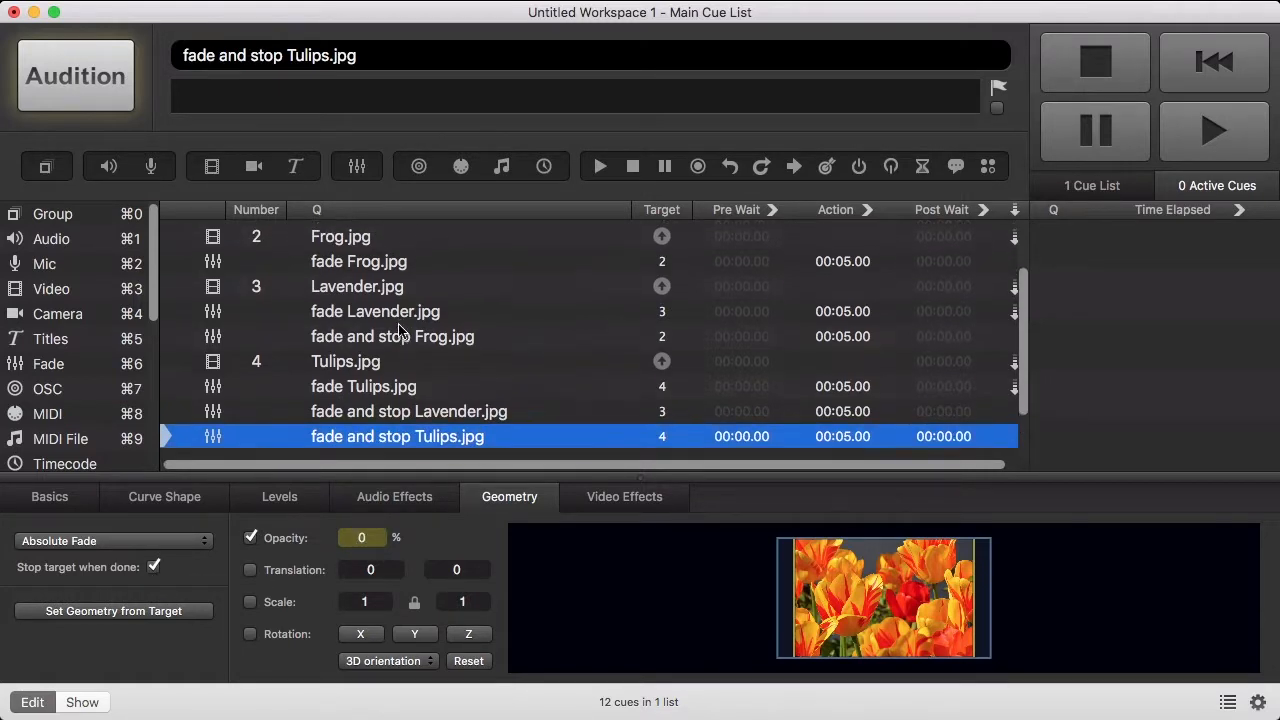
{"action": "scroll", "coordinate": [399, 330], "scroll_direction": "up", "scroll_amount": 1}
{"action": "left_click", "coordinate": [379, 262]}
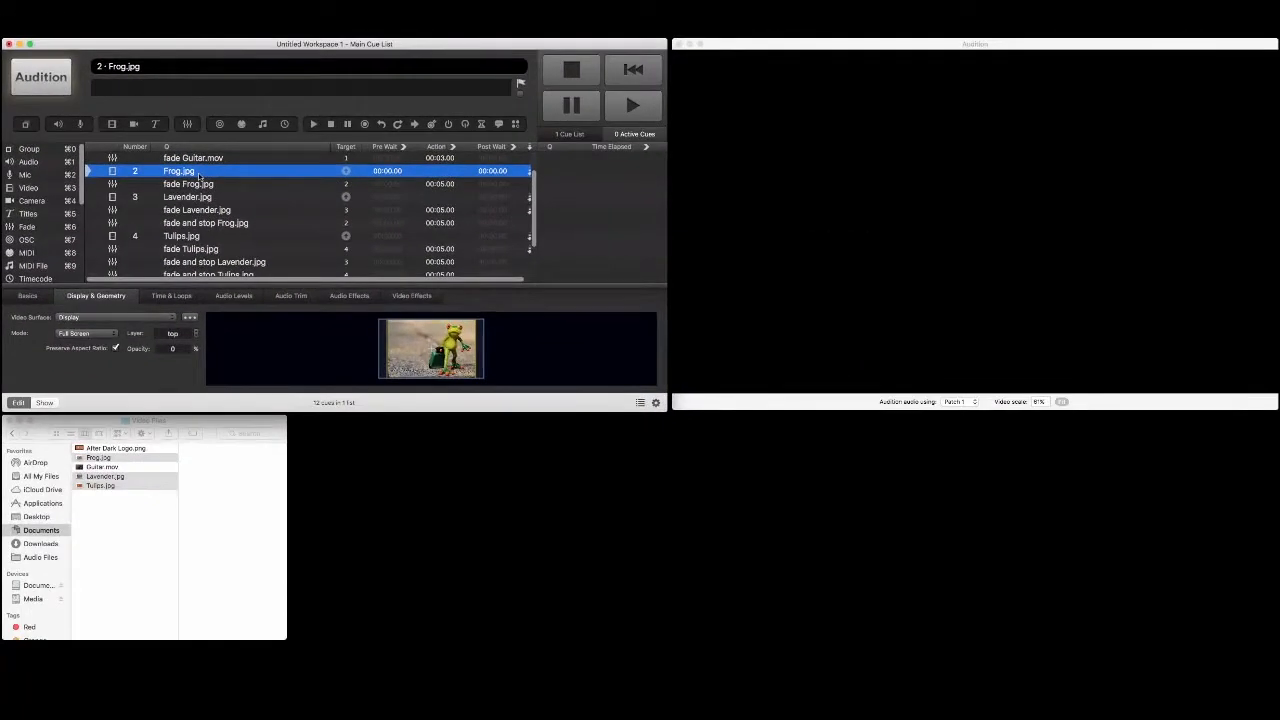
- Fire GO four times through Frog.jpg, Lavender.jpg, Tulips.jpg and the final Tulips fade-and-stop
{"action": "key", "text": "space"}
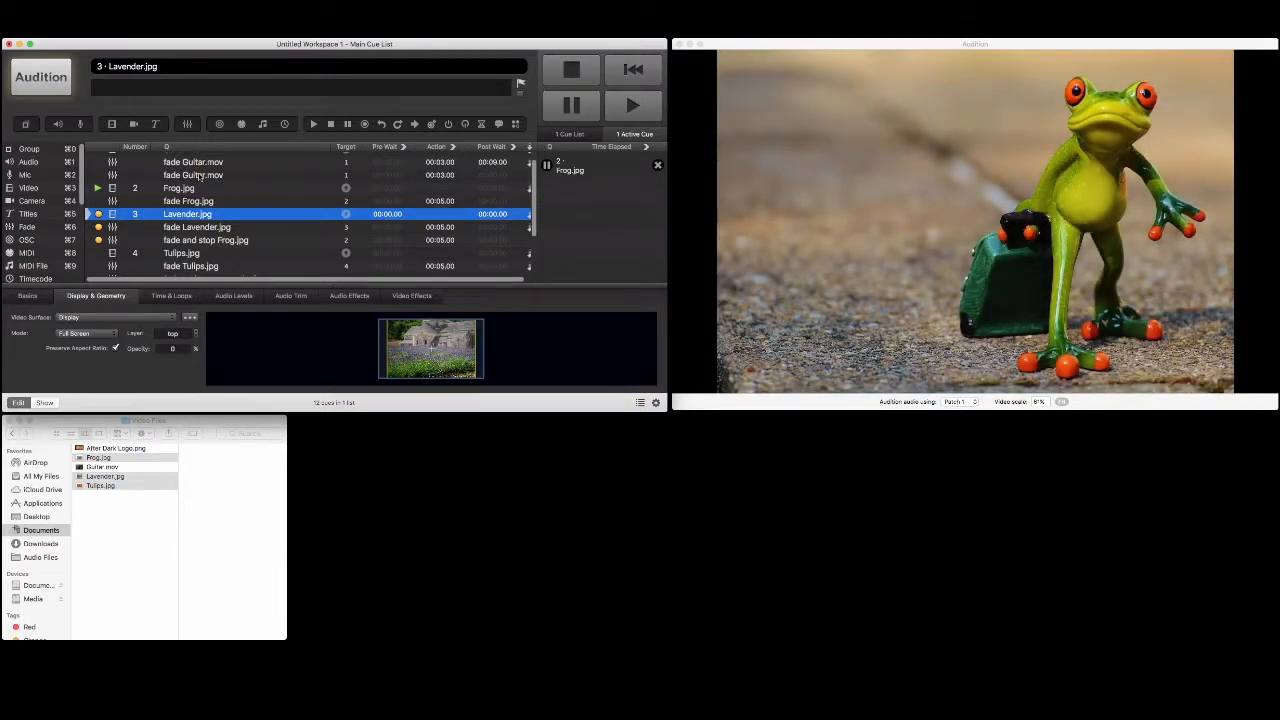
{"action": "key", "text": "space"}
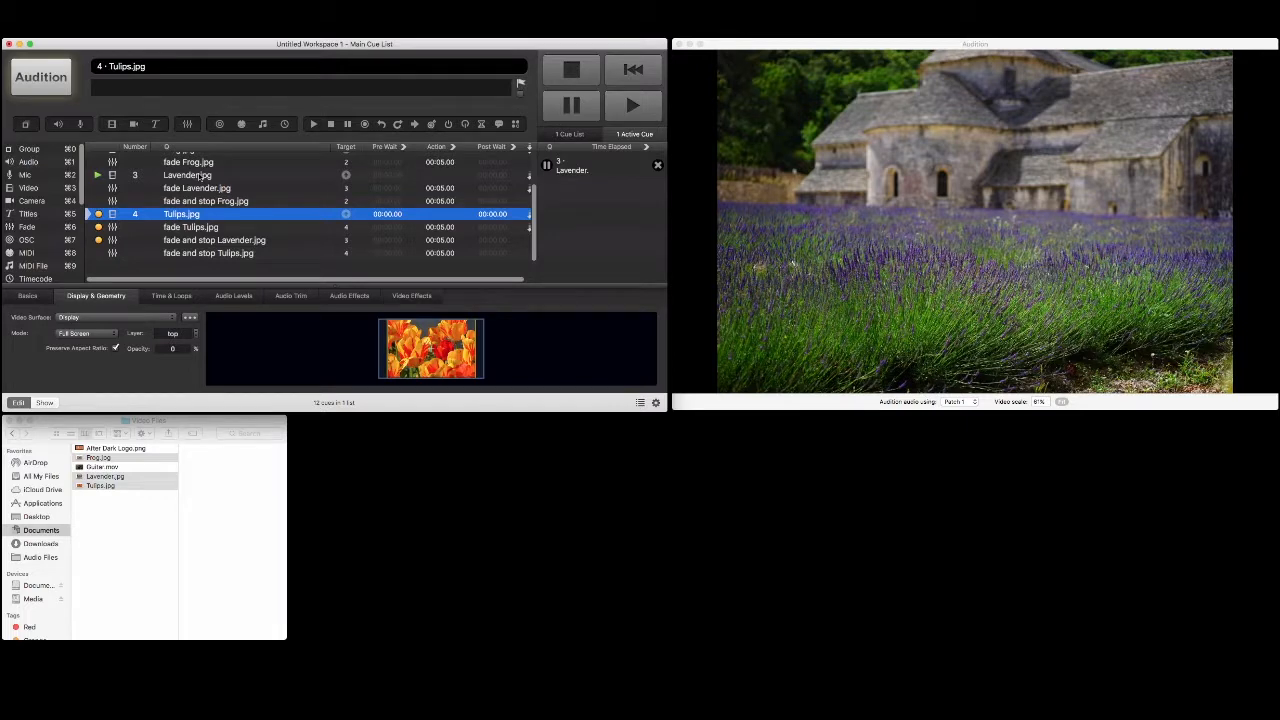
{"action": "key", "text": "space"}
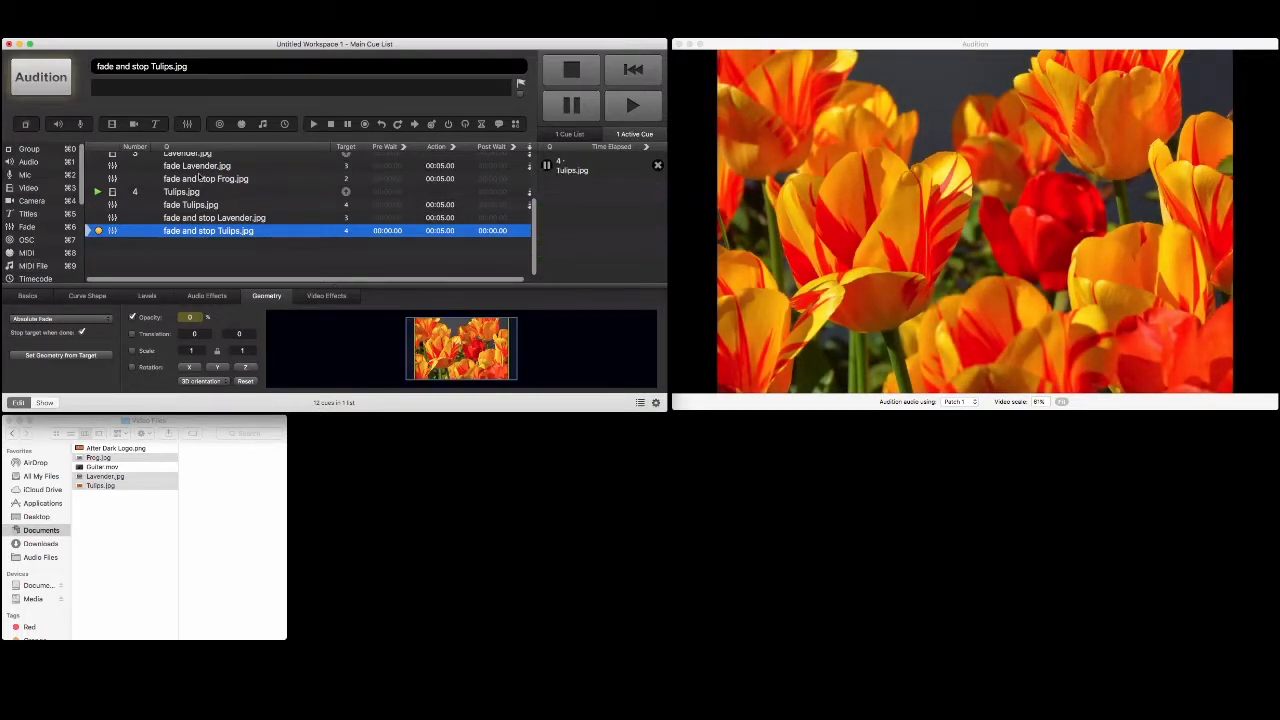
{"action": "key", "text": "space"}
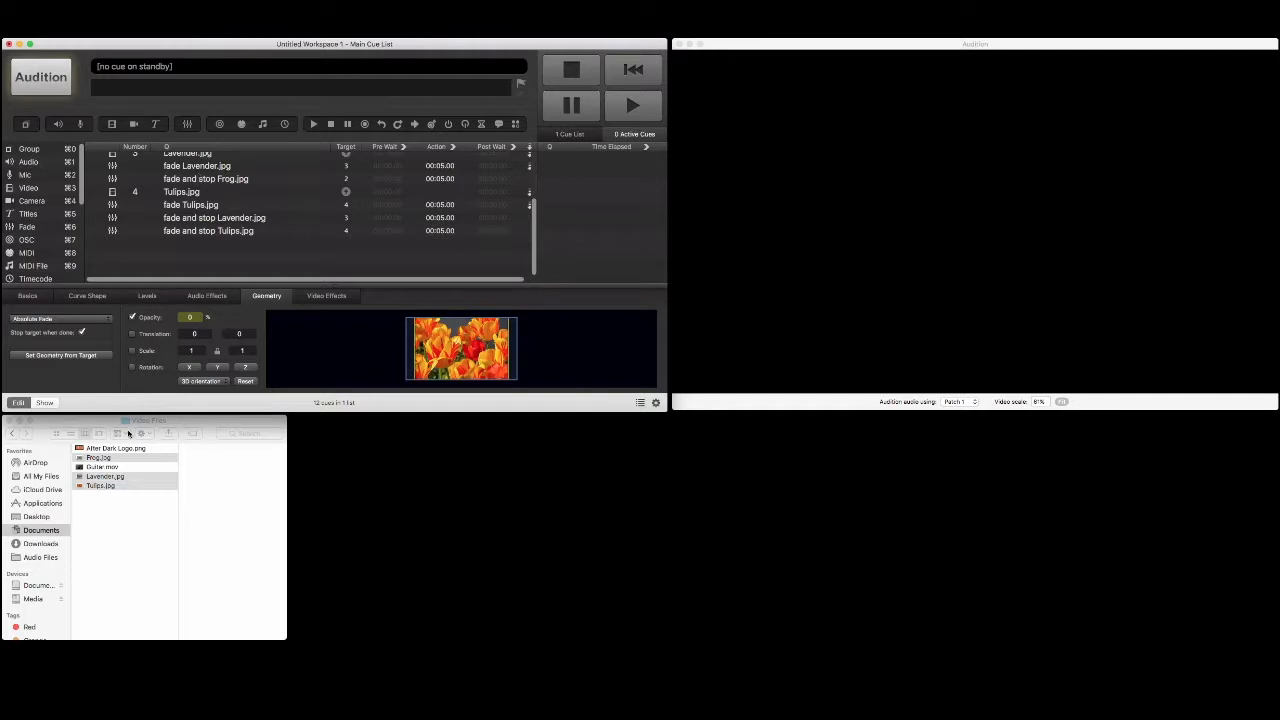
- Add After Dark Logo.png as cue 5 and switch it to Custom Geometry mode
{"action": "left_click_drag", "start_coordinate": [122, 450], "coordinate": [217, 257]}
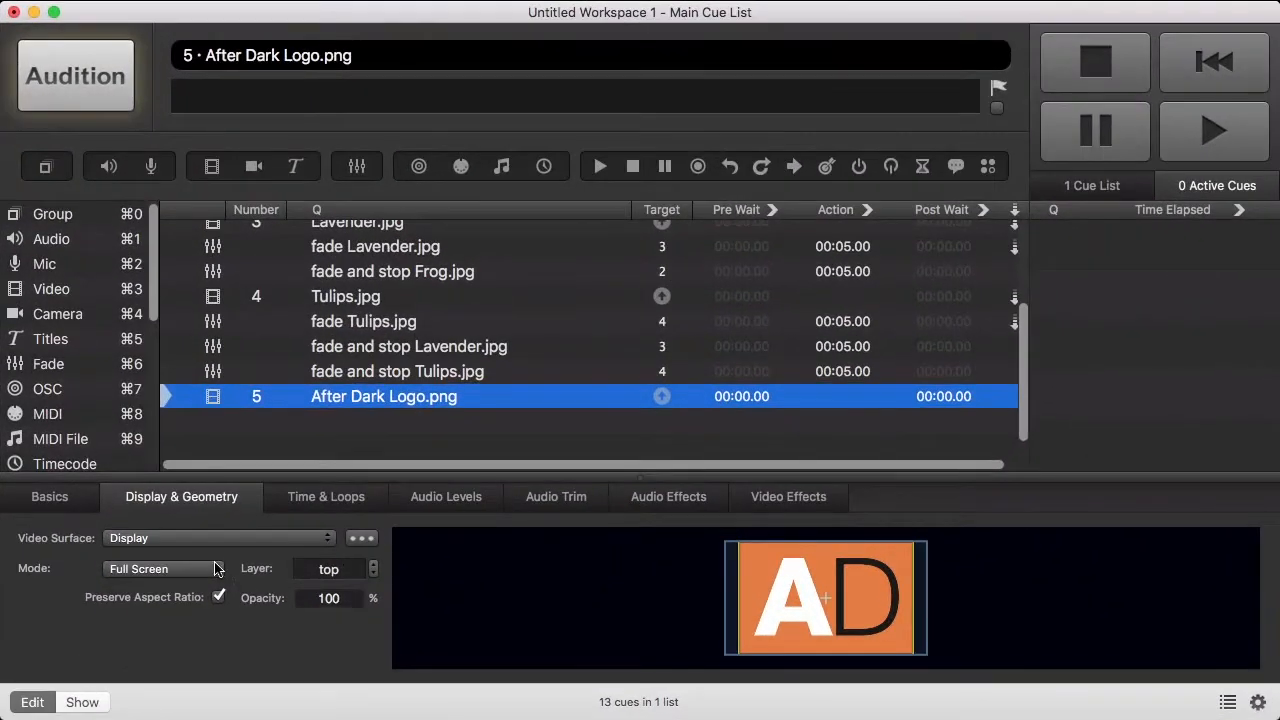
{"action": "left_click", "coordinate": [182, 493]}
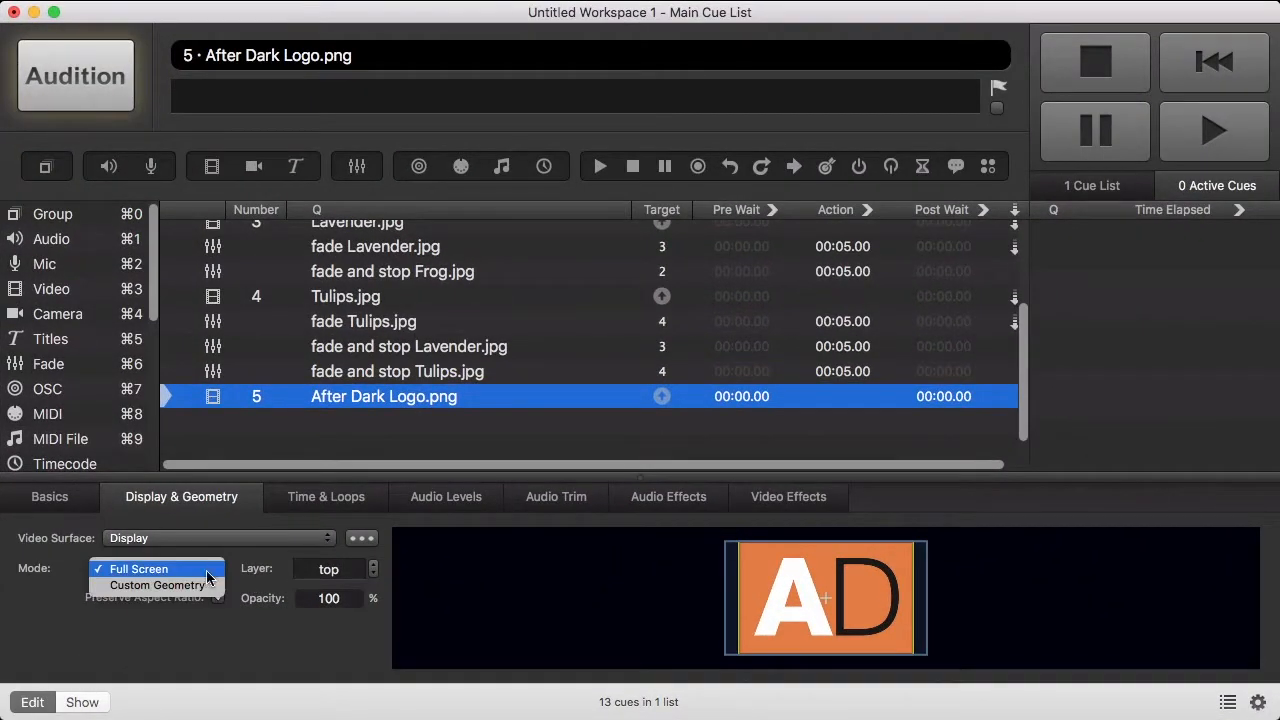
{"action": "left_click", "coordinate": [200, 587]}
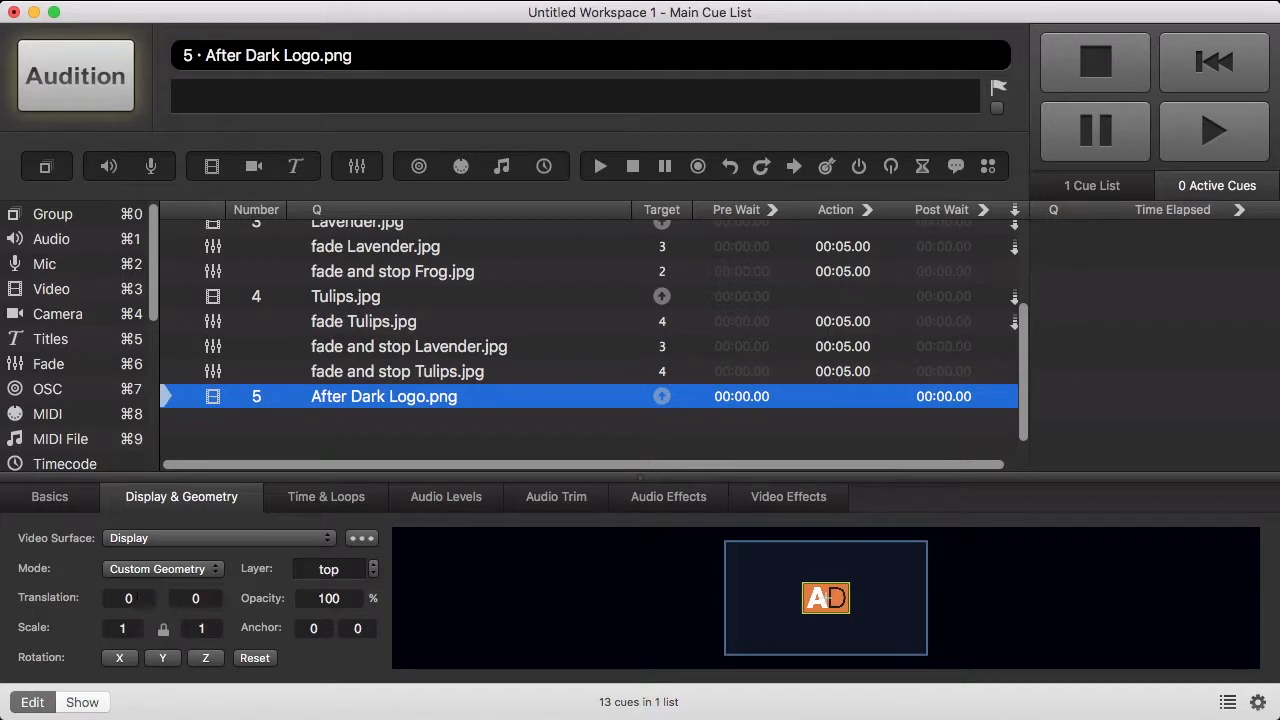
- Translate the logo to -700, 360 and add a fade cue below it
{"action": "left_click", "coordinate": [135, 597]}
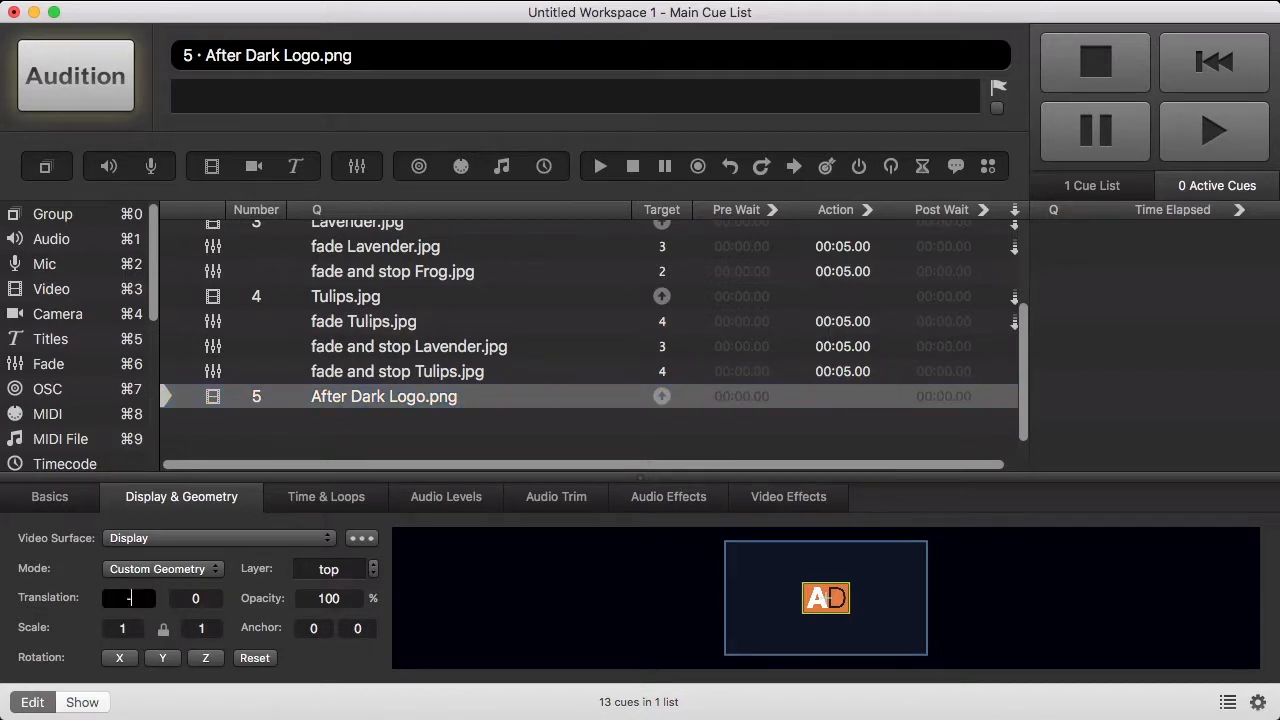
{"action": "type", "text": "-700"}
{"action": "key", "text": "Return"}
{"action": "key", "text": "Tab"}
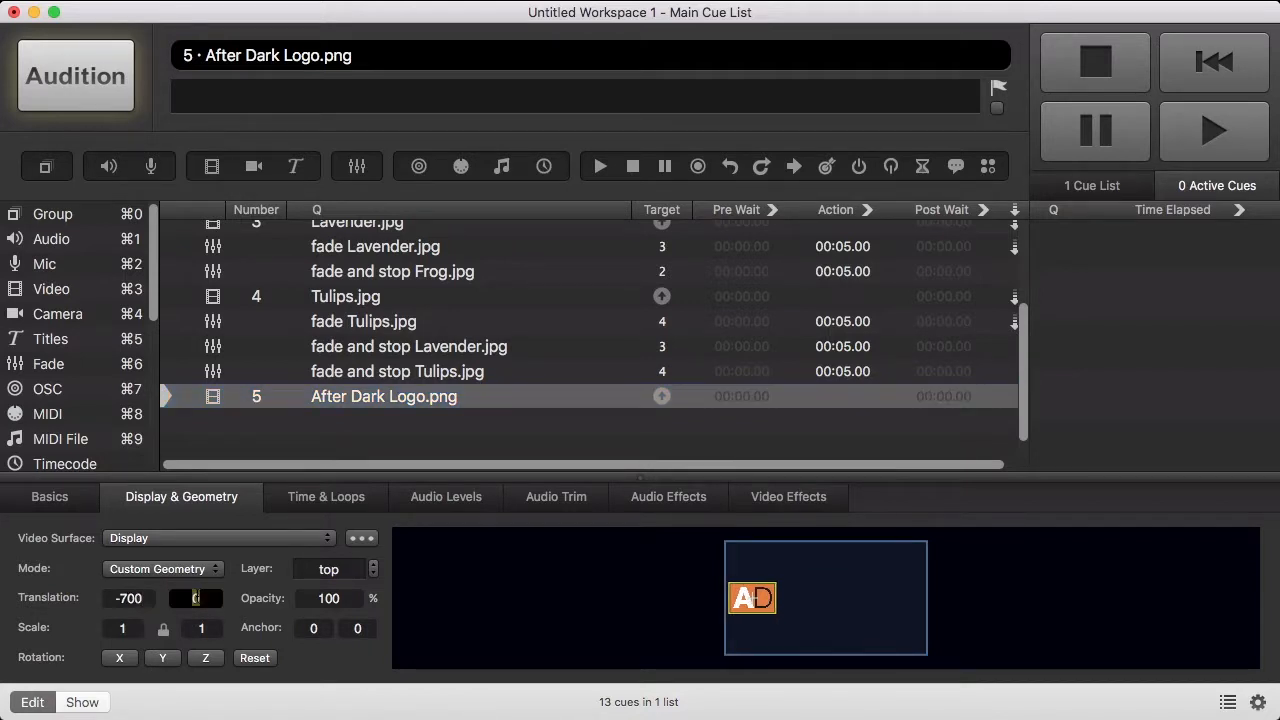
{"action": "type", "text": "360"}
{"action": "key", "text": "Return"}
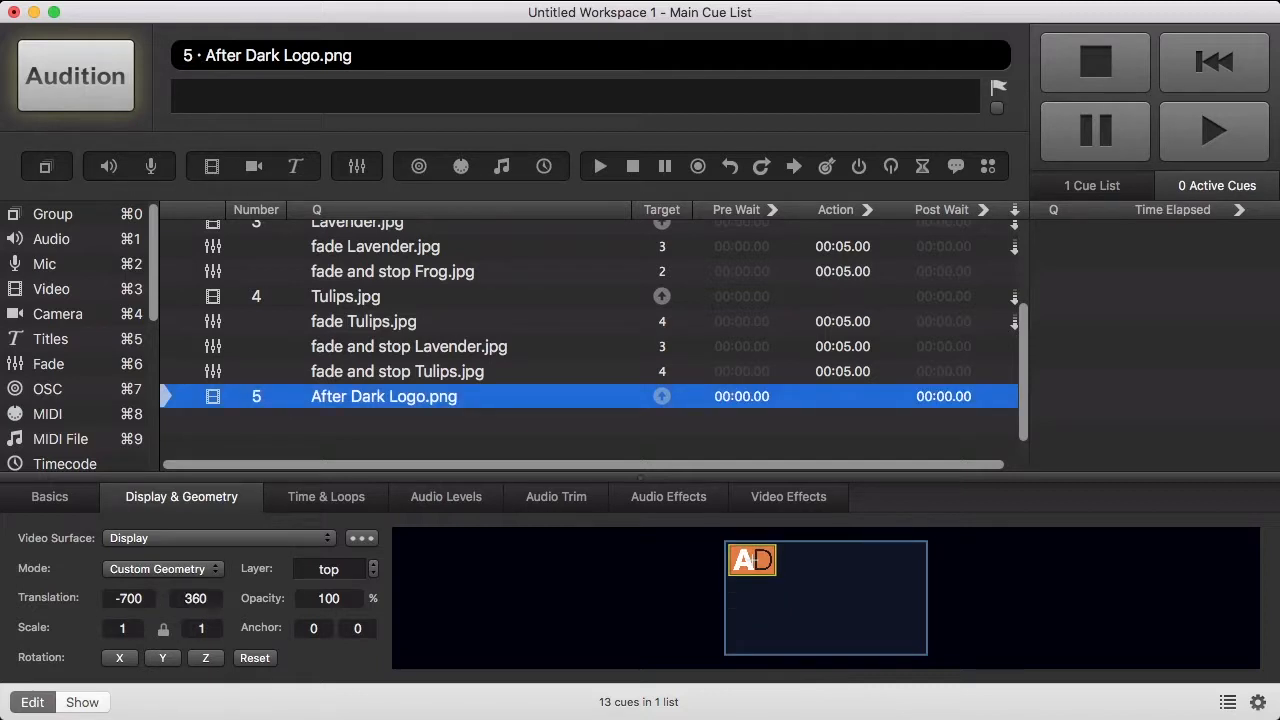
{"action": "scroll", "coordinate": [380, 380], "scroll_direction": "down", "scroll_amount": 1}
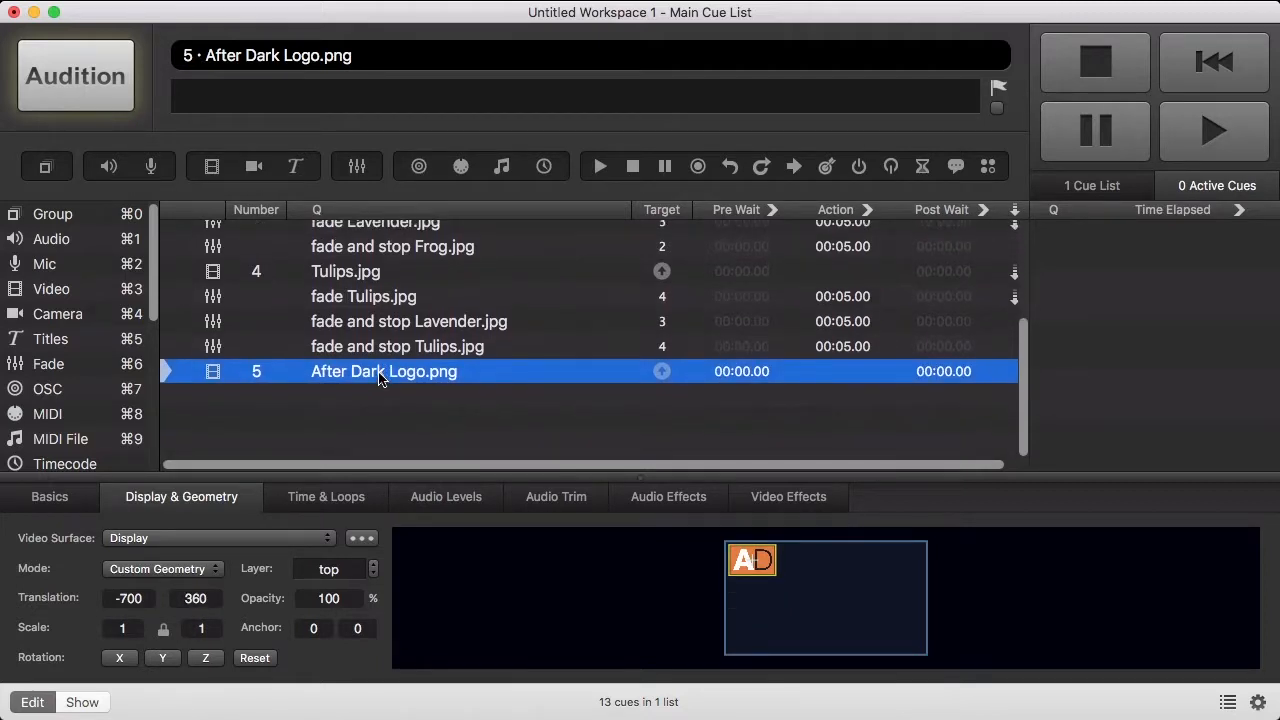
{"action": "left_click_drag", "start_coordinate": [67, 364], "coordinate": [189, 419]}
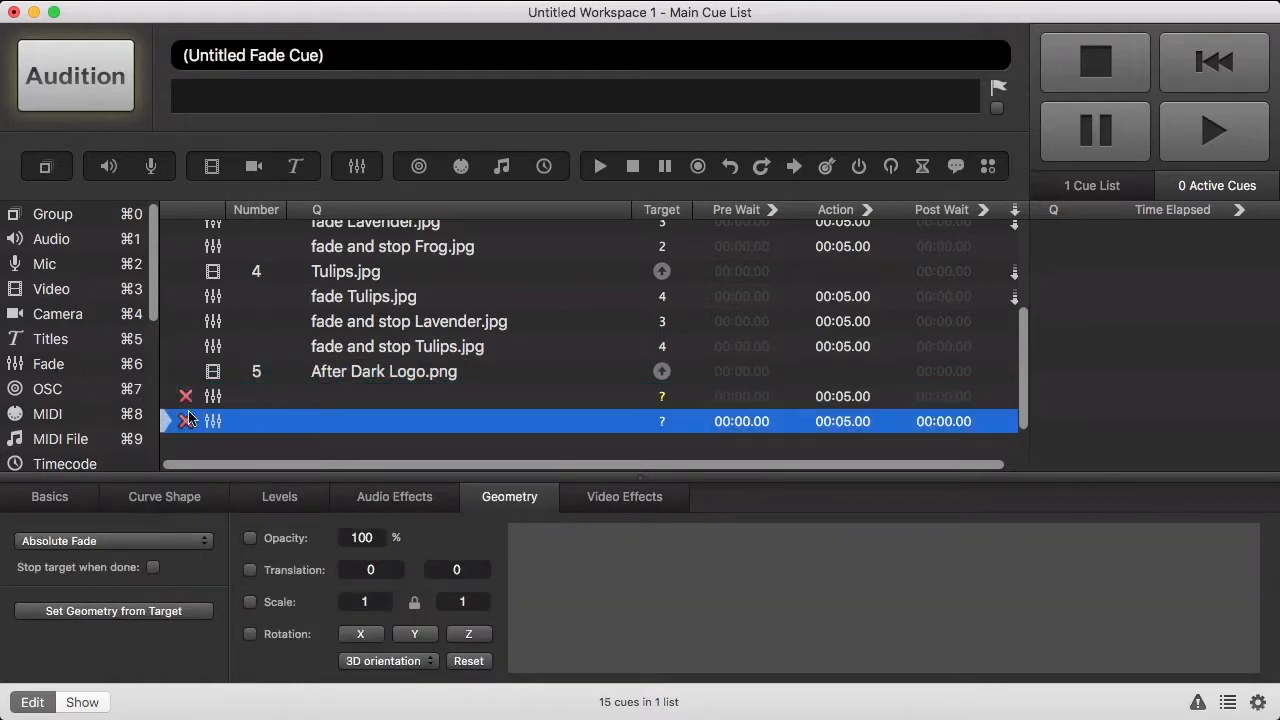
- Add three more fade cues and target five fades at the After Dark Logo.png cue
{"action": "left_click_drag", "start_coordinate": [70, 372], "coordinate": [271, 441]}
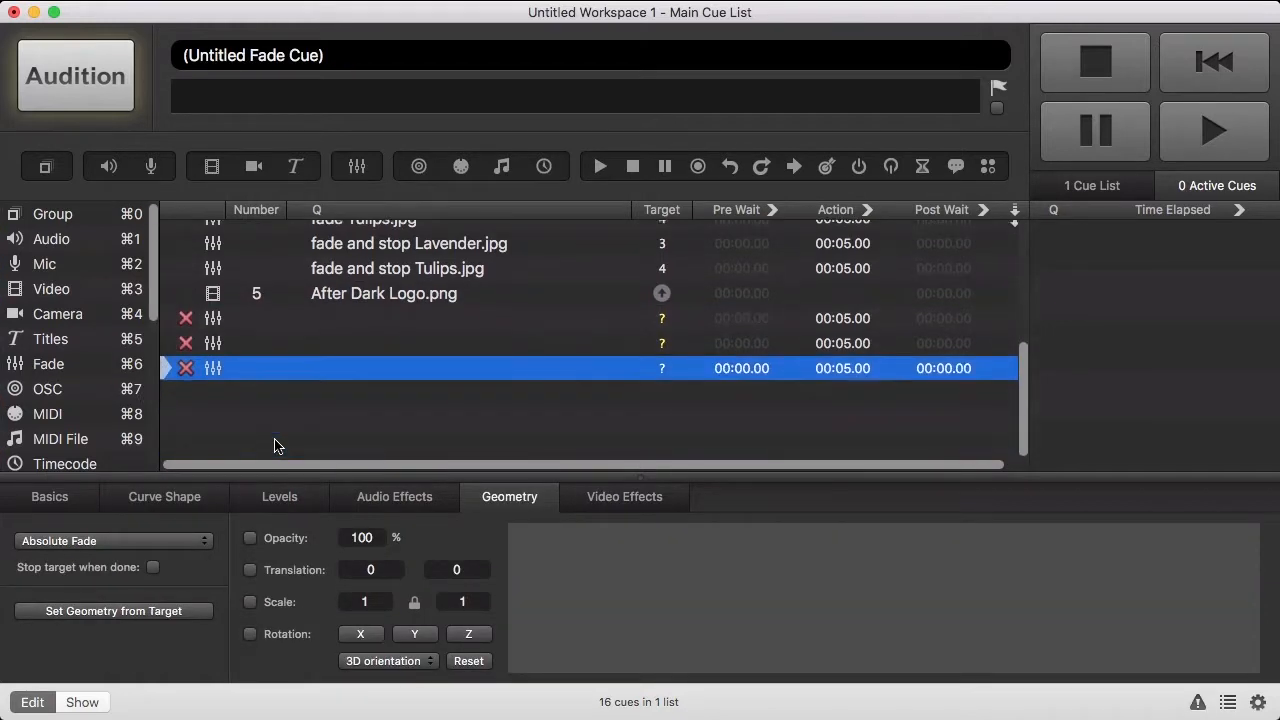
{"action": "left_click_drag", "start_coordinate": [74, 368], "coordinate": [214, 429]}
{"action": "left_click_drag", "start_coordinate": [36, 366], "coordinate": [229, 443]}
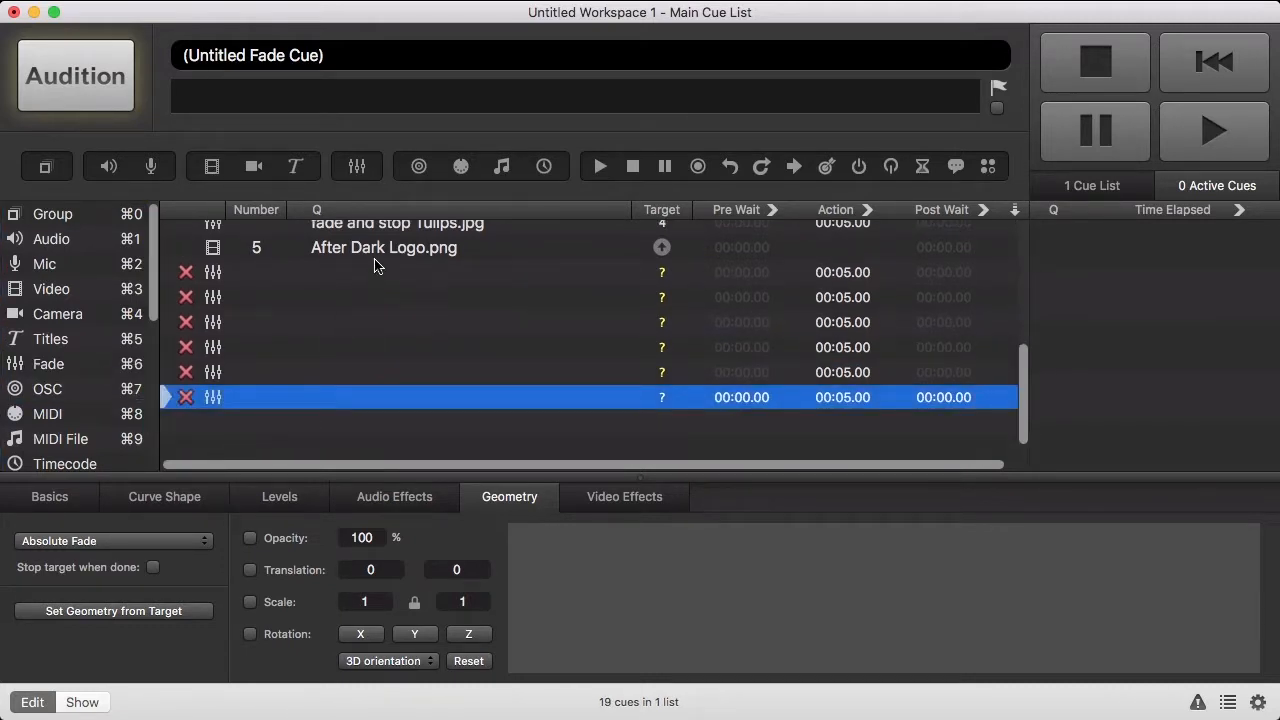
{"action": "left_click_drag", "start_coordinate": [388, 254], "coordinate": [390, 297]}
{"action": "left_click_drag", "start_coordinate": [373, 254], "coordinate": [367, 320]}
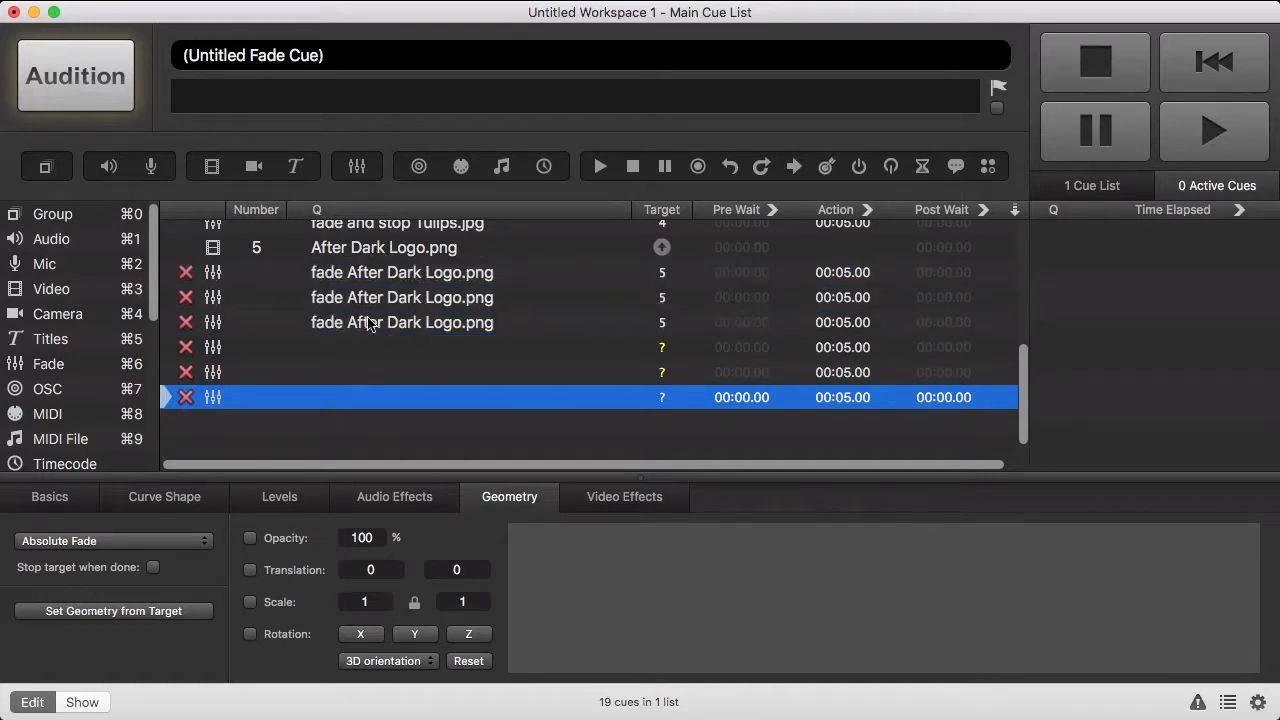
{"action": "left_click_drag", "start_coordinate": [381, 253], "coordinate": [380, 348]}
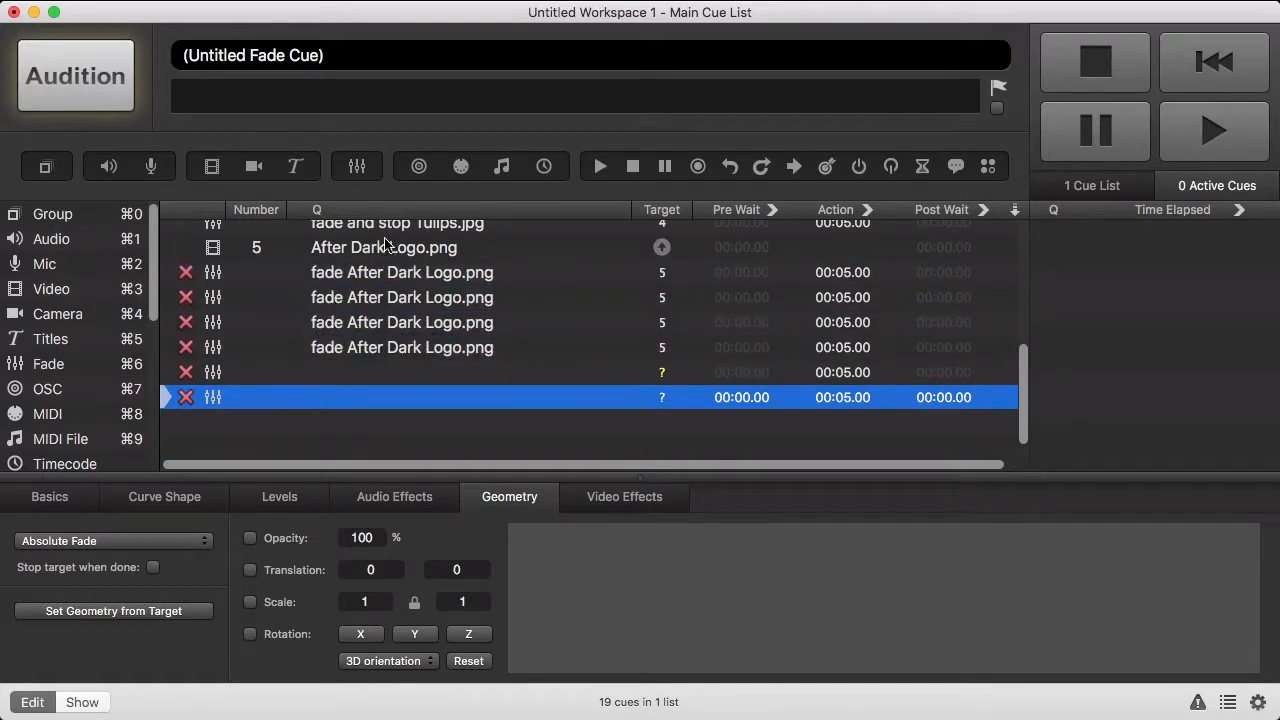
{"action": "left_click_drag", "start_coordinate": [389, 248], "coordinate": [380, 372]}
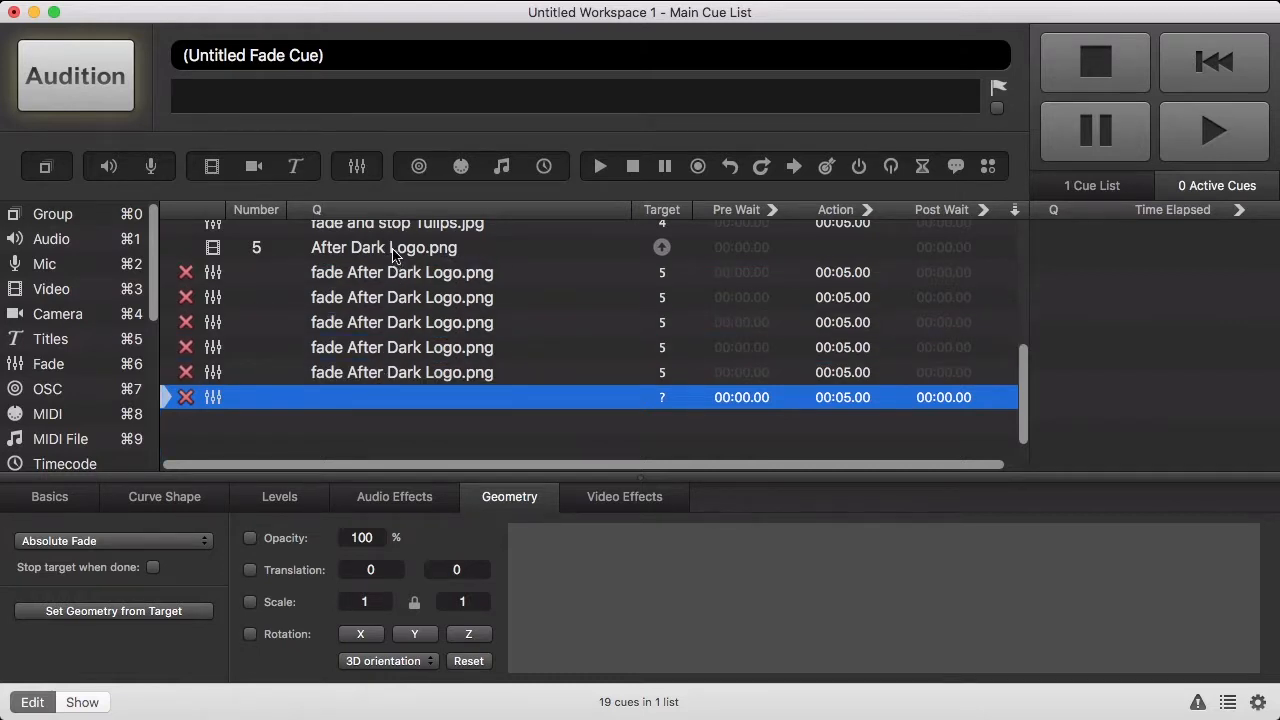
{"action": "left_click_drag", "start_coordinate": [395, 254], "coordinate": [387, 395]}
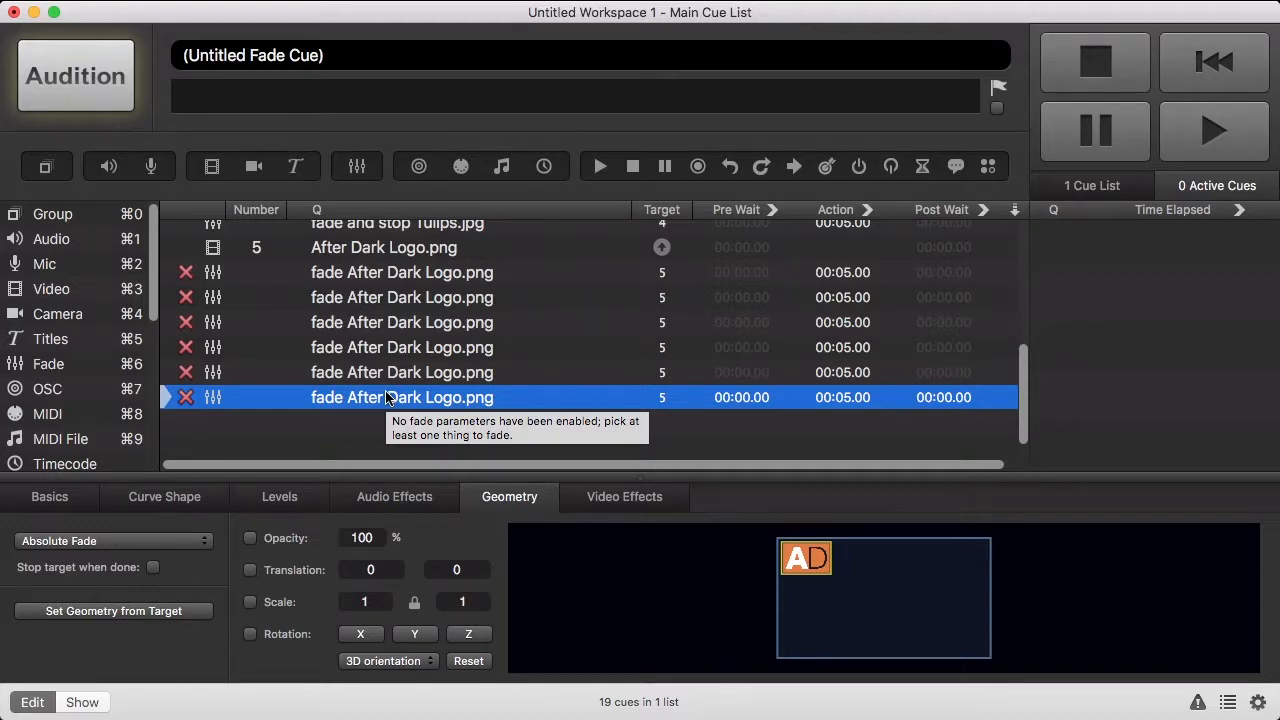
- Set all six logo fades to a 3-second duration
{"action": "double_click", "coordinate": [842, 272]}
{"action": "type", "text": "3"}
{"action": "key", "text": "Return"}
{"action": "double_click", "coordinate": [860, 297]}
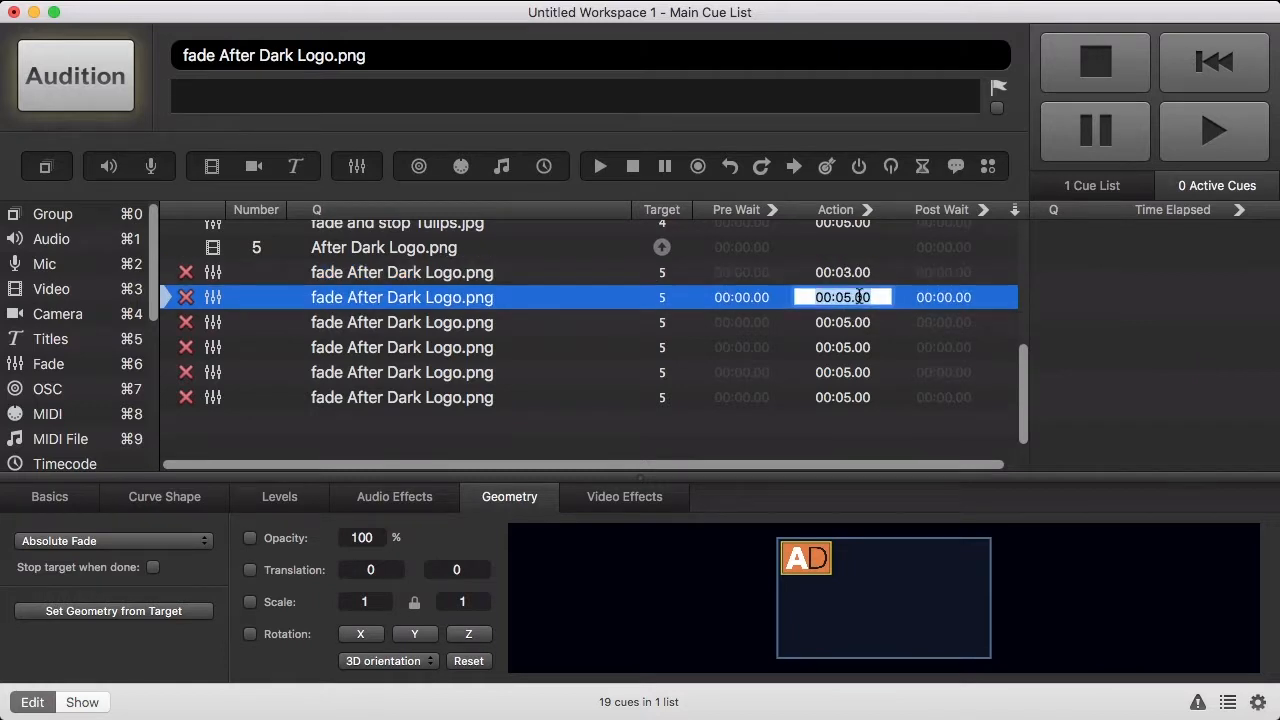
{"action": "type", "text": "3"}
{"action": "key", "text": "Return"}
{"action": "double_click", "coordinate": [866, 321]}
{"action": "type", "text": "3"}
{"action": "key", "text": "Return"}
{"action": "double_click", "coordinate": [872, 345]}
{"action": "type", "text": "3"}
{"action": "key", "text": "Return"}
{"action": "double_click", "coordinate": [869, 371]}
{"action": "type", "text": "3"}
{"action": "key", "text": "Return"}
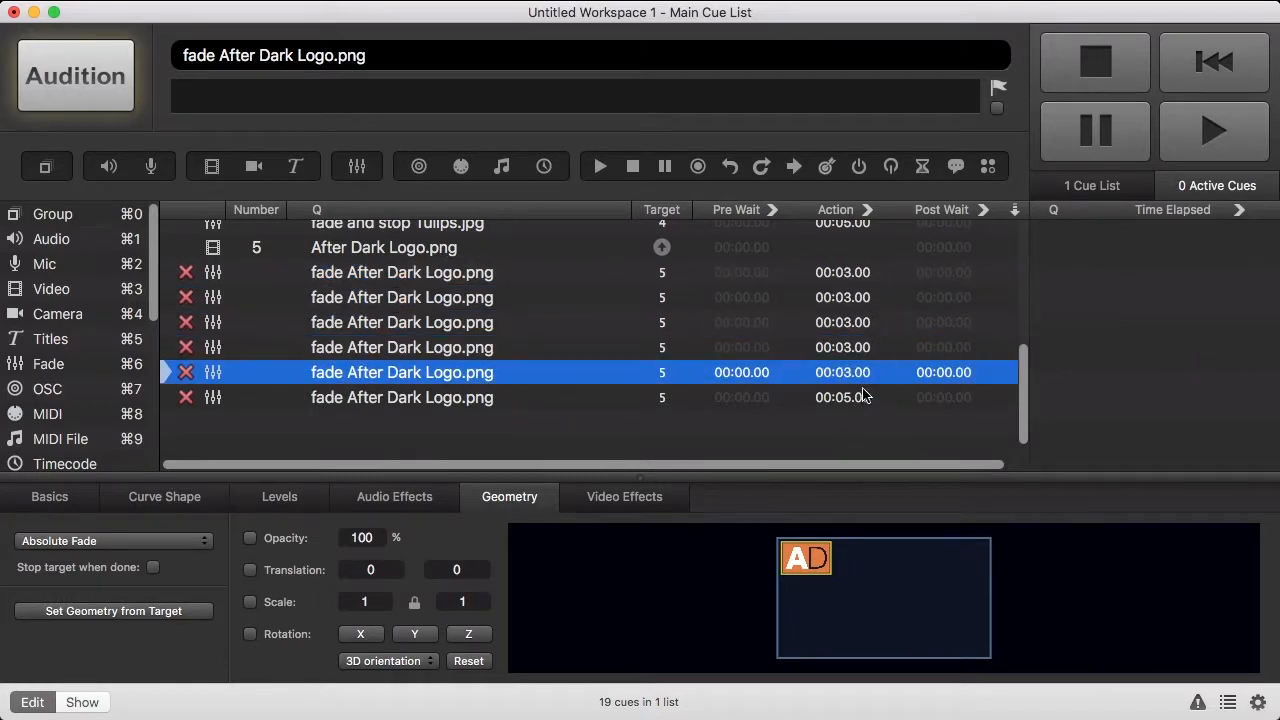
{"action": "double_click", "coordinate": [863, 396]}
{"action": "type", "text": "3"}
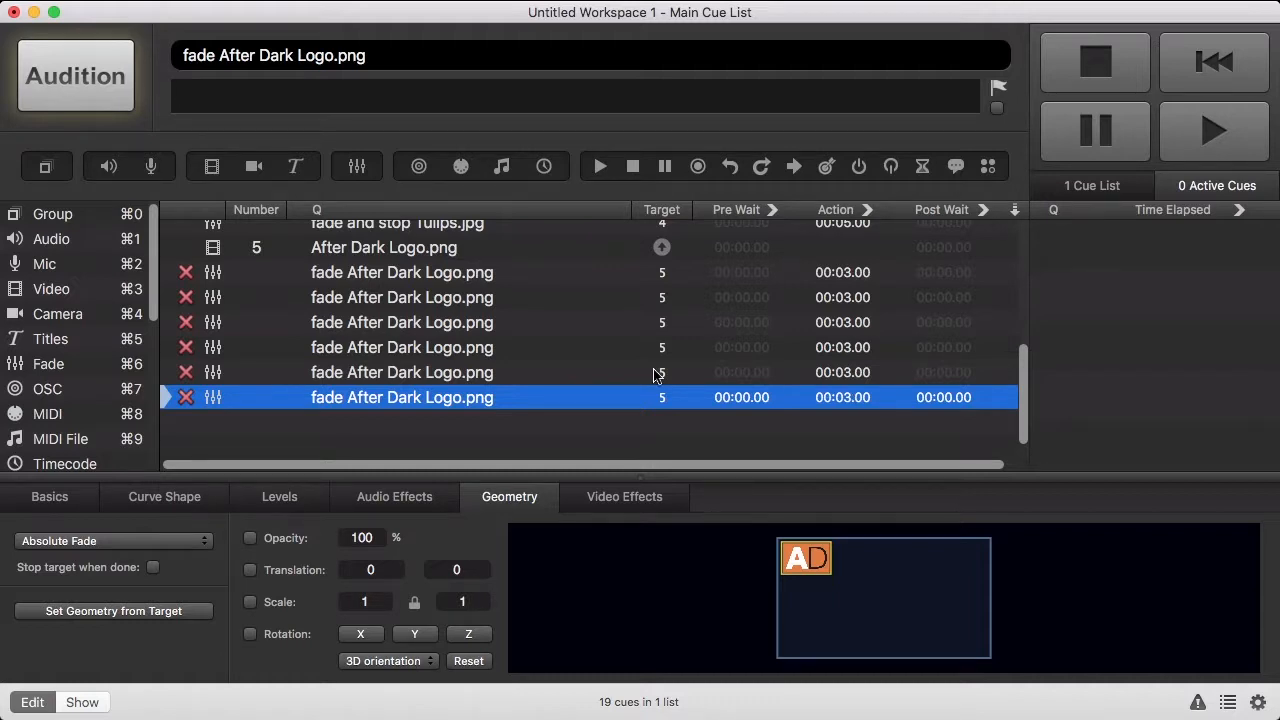
- Rename the fades Move to Centre, Rotate X, Rotate Y, Rotate Z, Reset Rotation and Scale up
{"action": "double_click", "coordinate": [530, 273]}
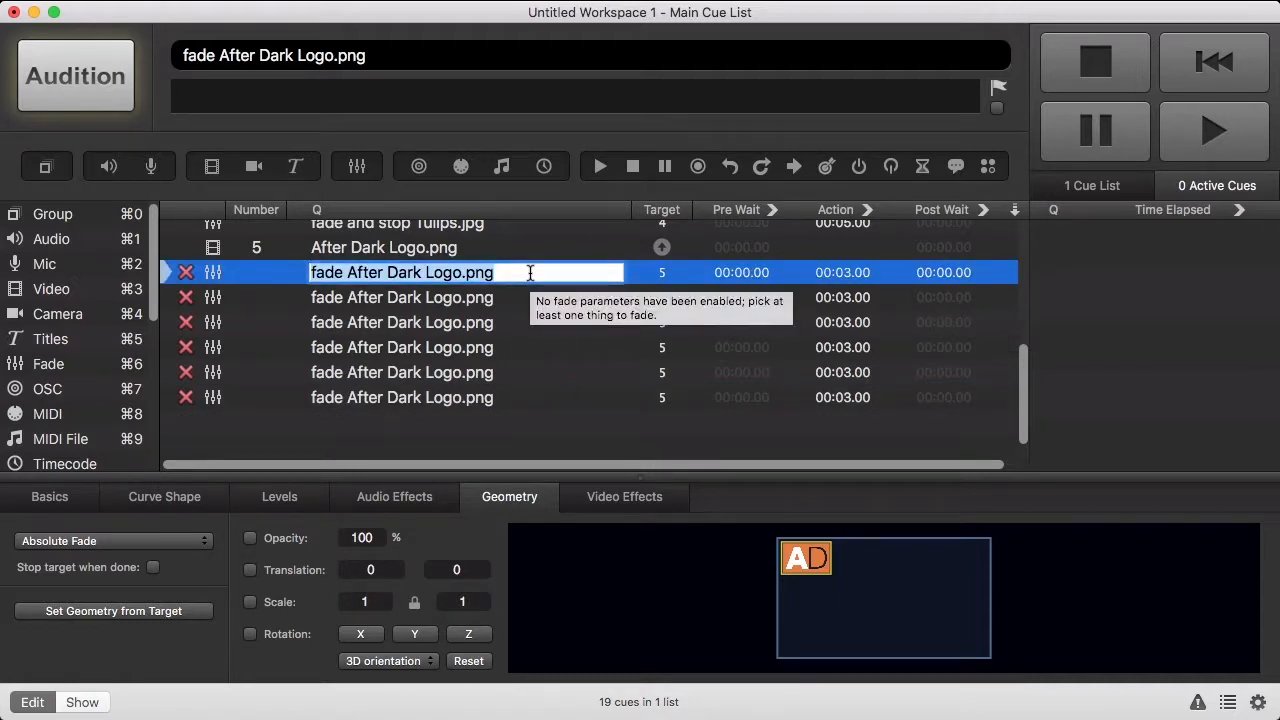
{"action": "type", "text": "Move to Centre"}
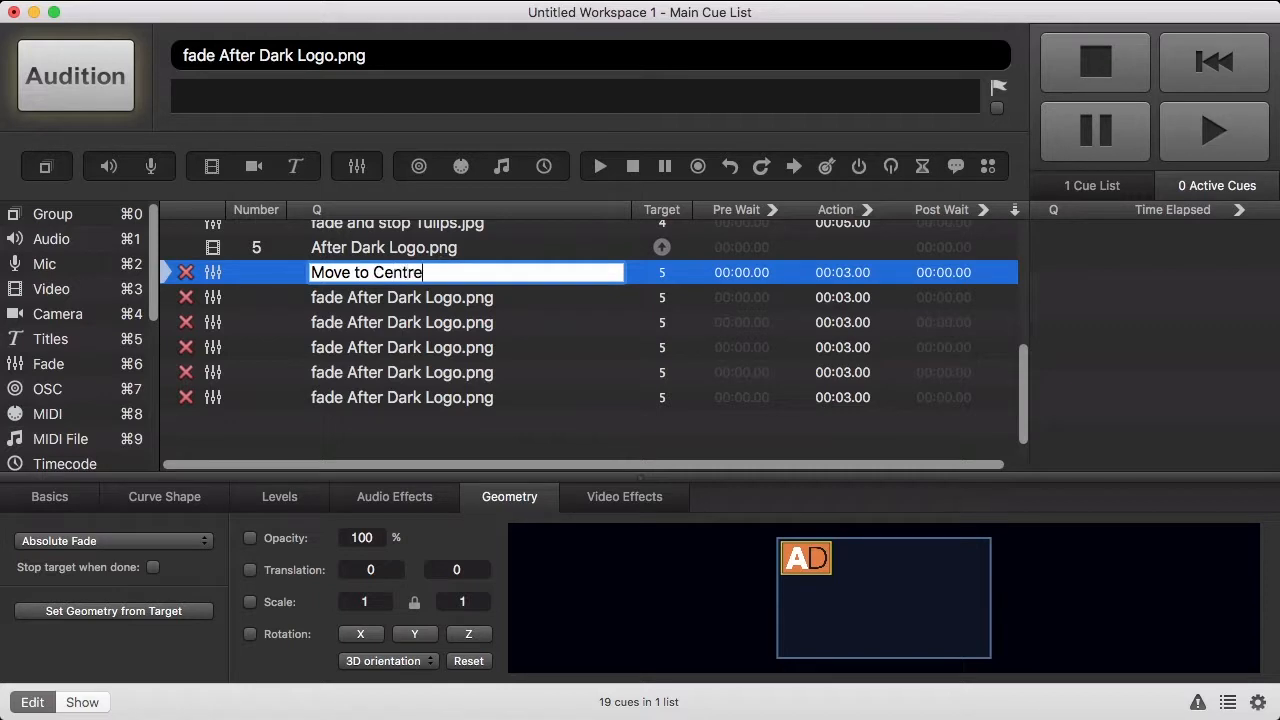
{"action": "key", "text": "Return"}
{"action": "double_click", "coordinate": [521, 298]}
{"action": "type", "text": "Rotate X"}
{"action": "key", "text": "Return"}
{"action": "double_click", "coordinate": [537, 326]}
{"action": "type", "text": "Rotate Y"}
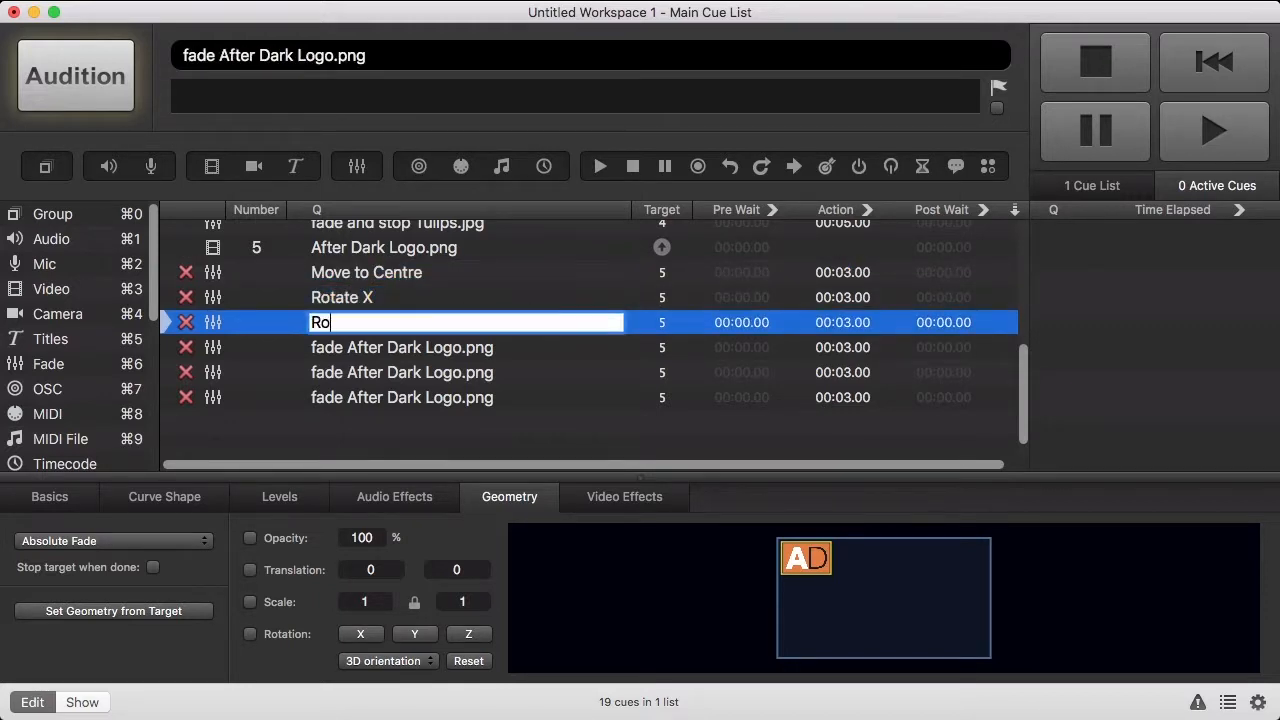
{"action": "key", "text": "Return"}
{"action": "double_click", "coordinate": [546, 350]}
{"action": "type", "text": "Rotate Z"}
{"action": "key", "text": "Return"}
{"action": "double_click", "coordinate": [546, 372]}
{"action": "type", "text": "Reset Rotation"}
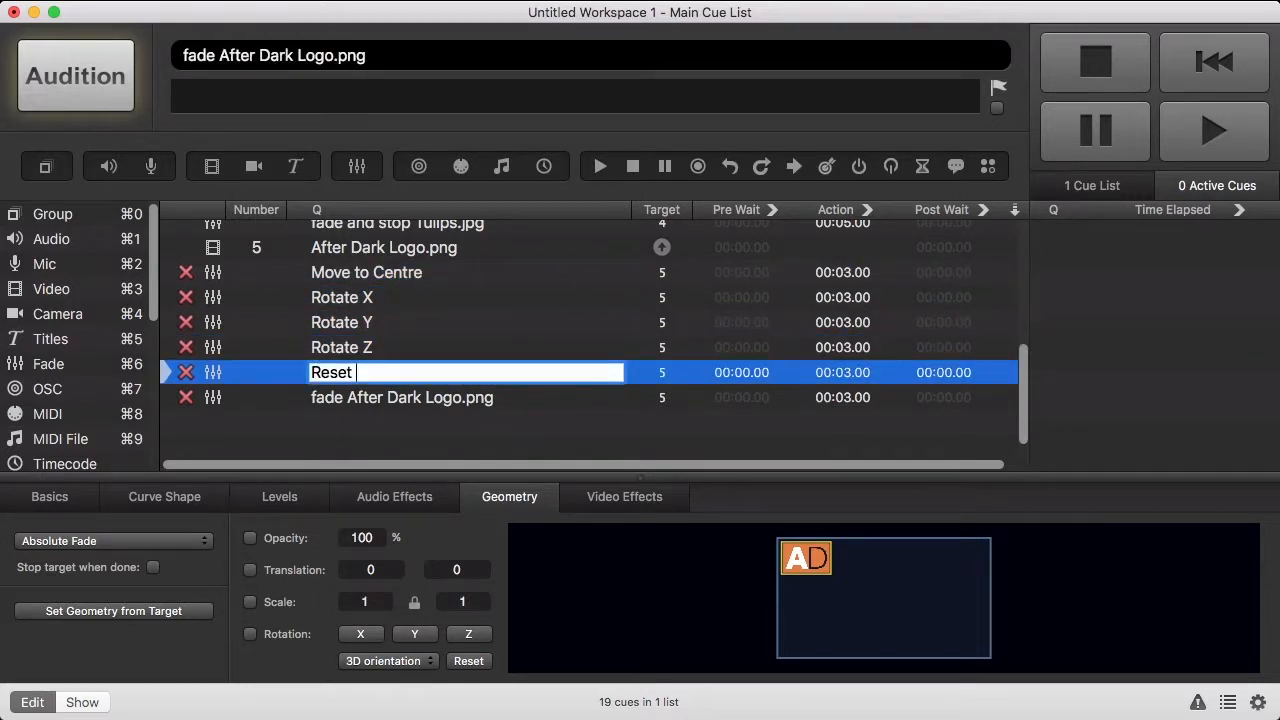
{"action": "key", "text": "Return"}
{"action": "double_click", "coordinate": [551, 399]}
{"action": "type", "text": "Scale up"}
{"action": "key", "text": "Return"}
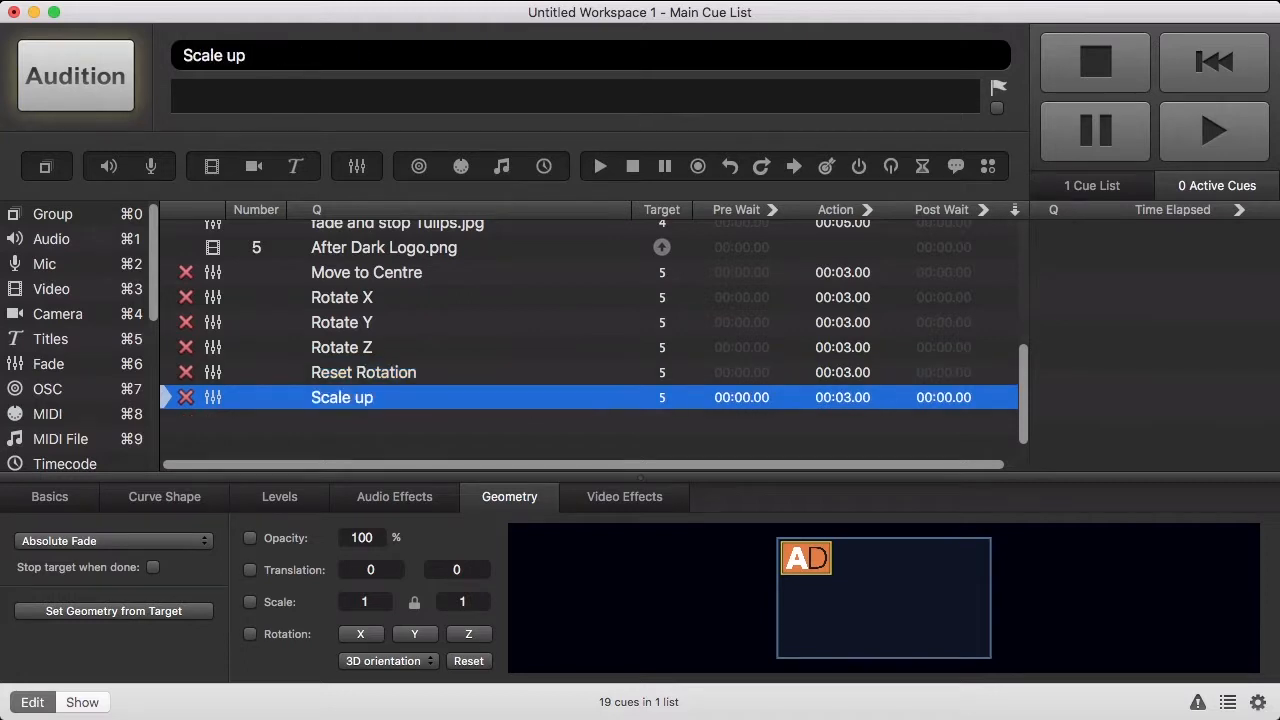
- Make Move to Centre move the logo to centre, and set Rotate X to 50 around X
{"action": "left_click", "coordinate": [422, 275]}
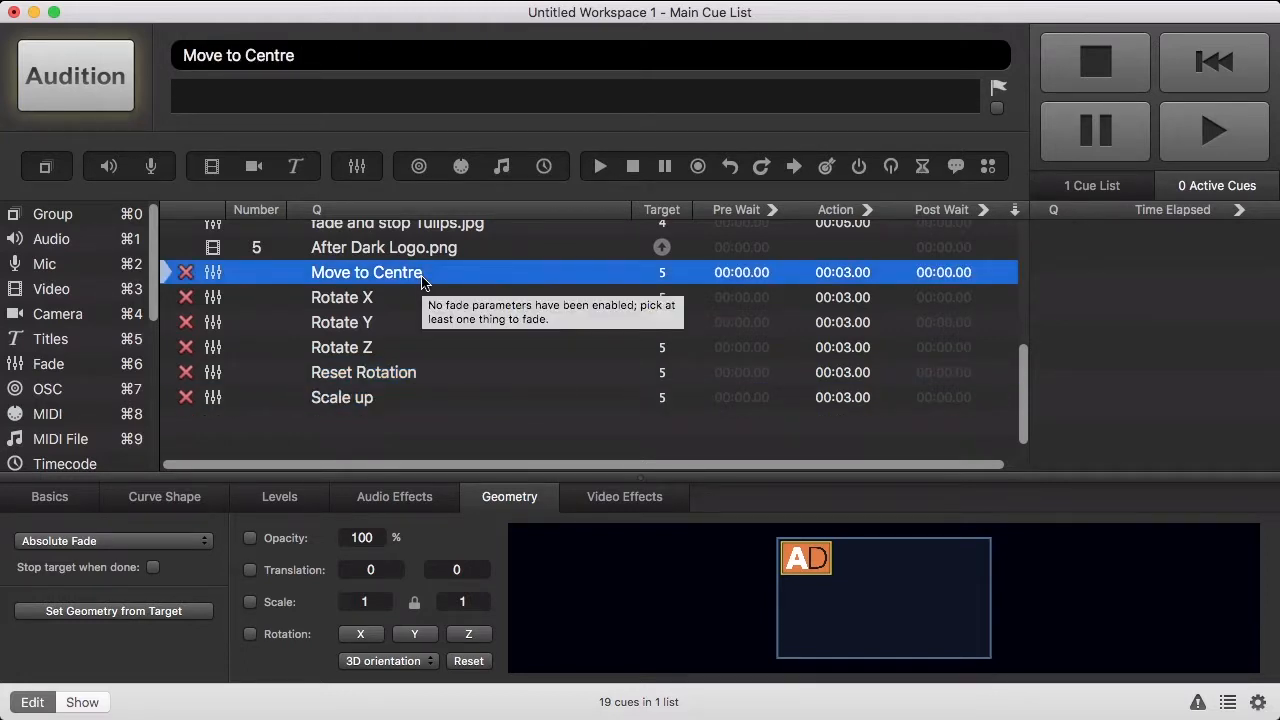
{"action": "left_click", "coordinate": [301, 579]}
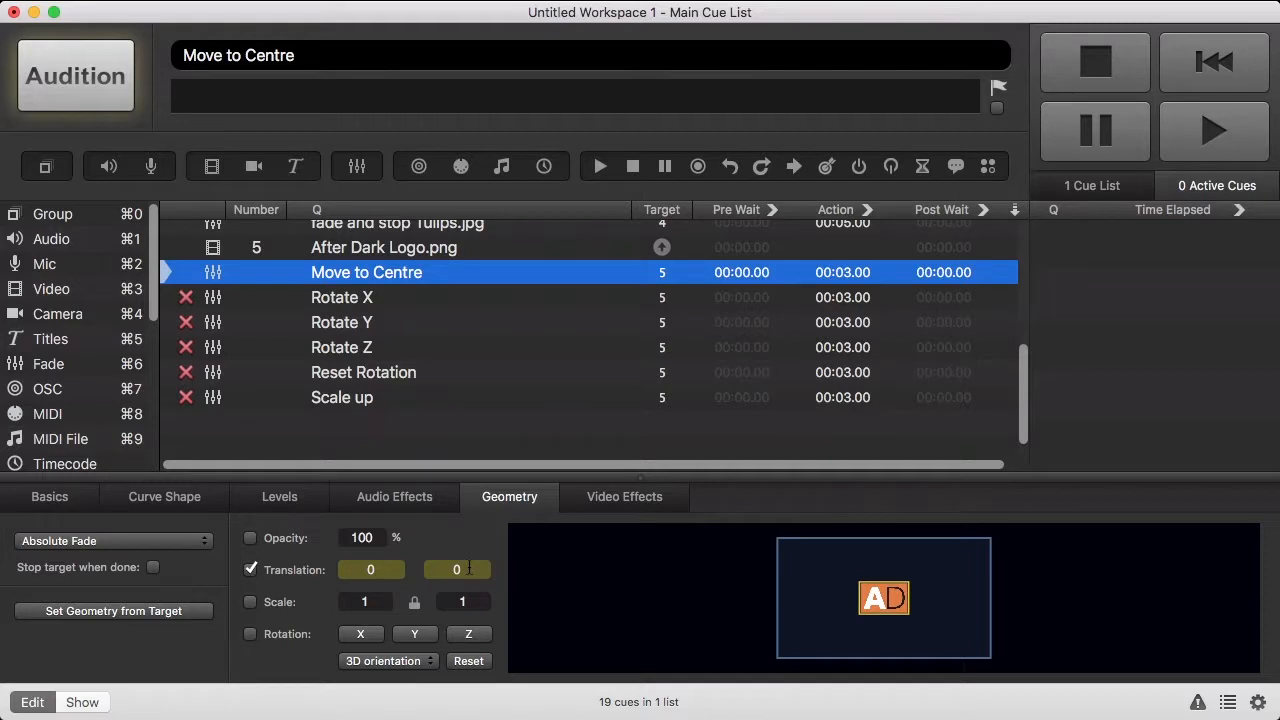
{"action": "left_click", "coordinate": [381, 300]}
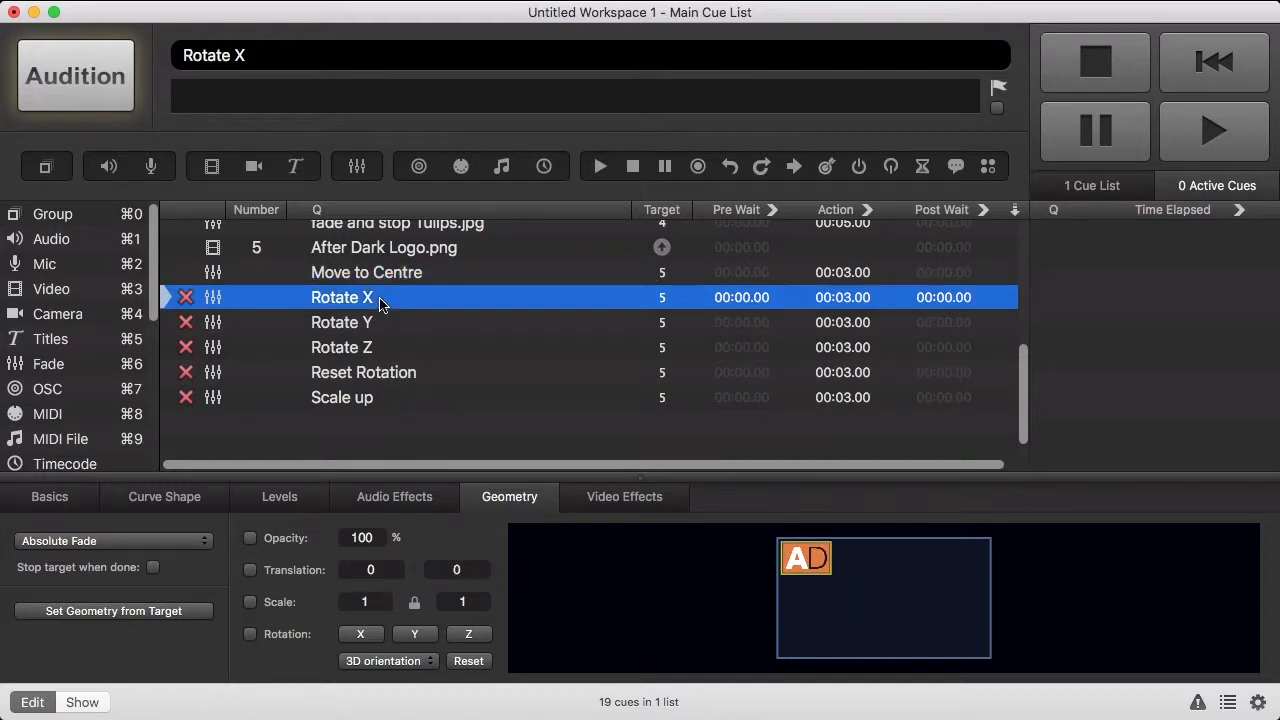
{"action": "left_click", "coordinate": [350, 663]}
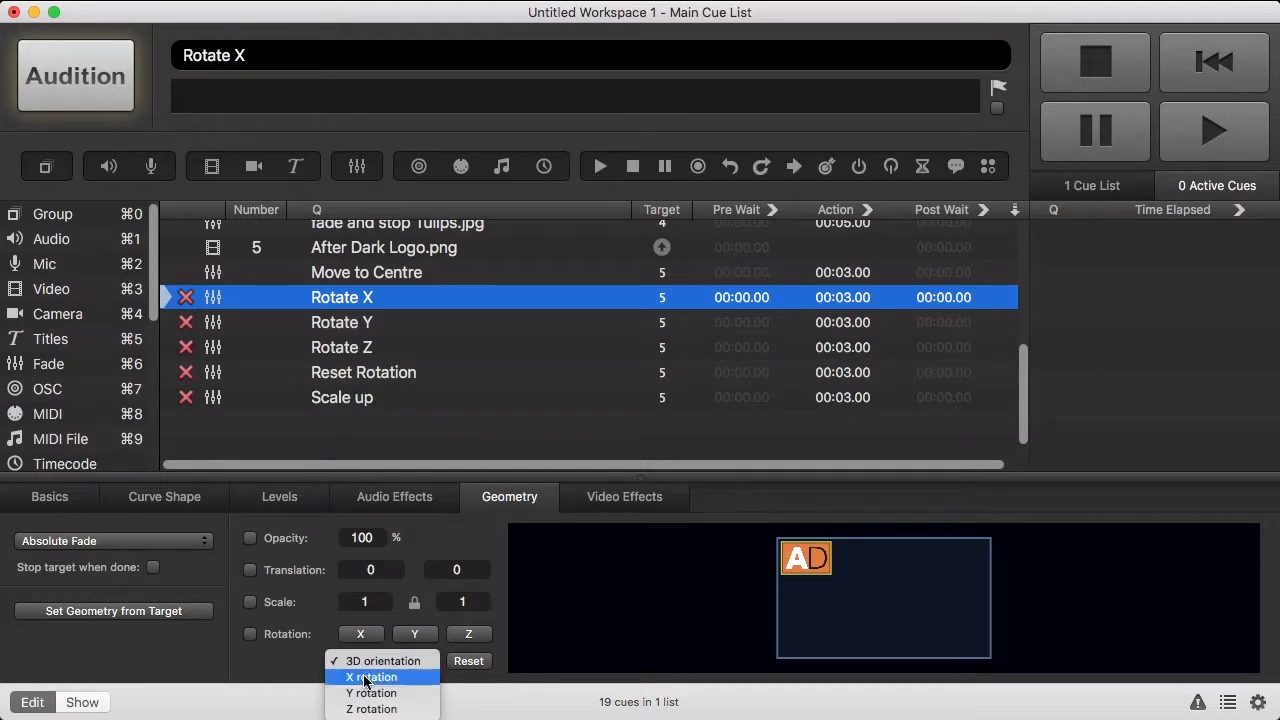
{"action": "left_click", "coordinate": [366, 678]}
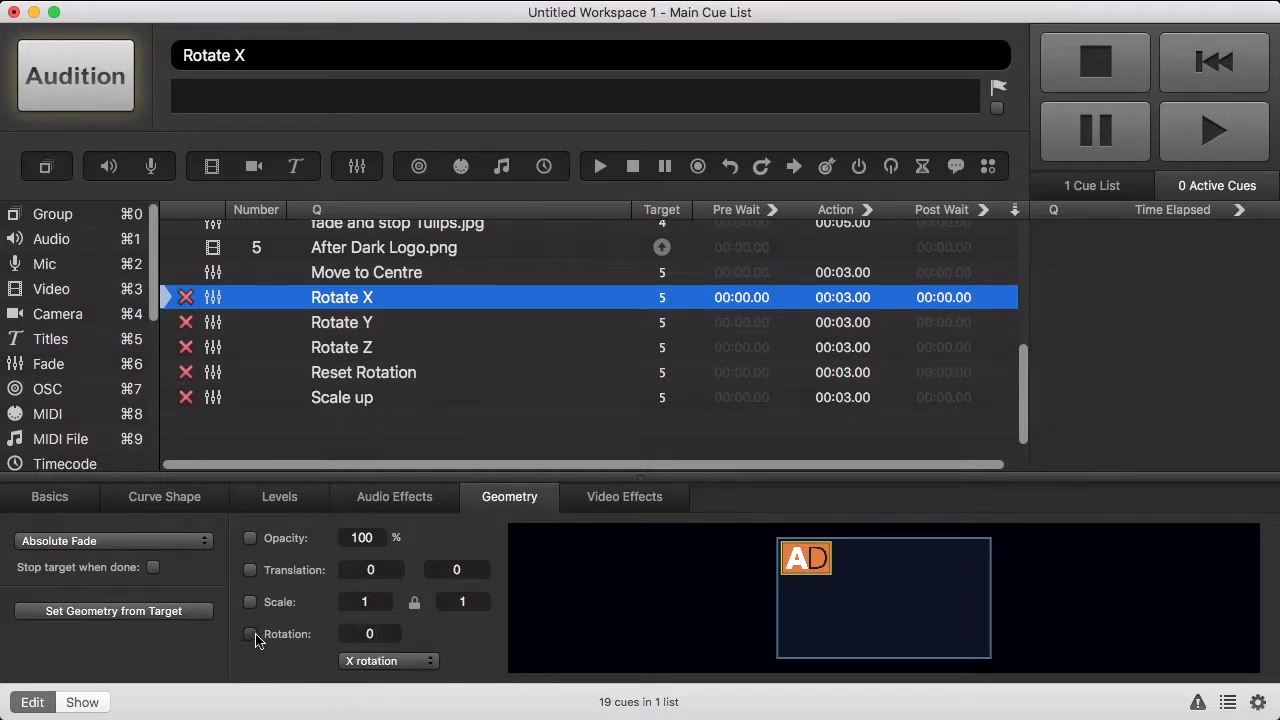
{"action": "left_click", "coordinate": [251, 636]}
{"action": "left_click", "coordinate": [370, 634]}
{"action": "type", "text": "50"}
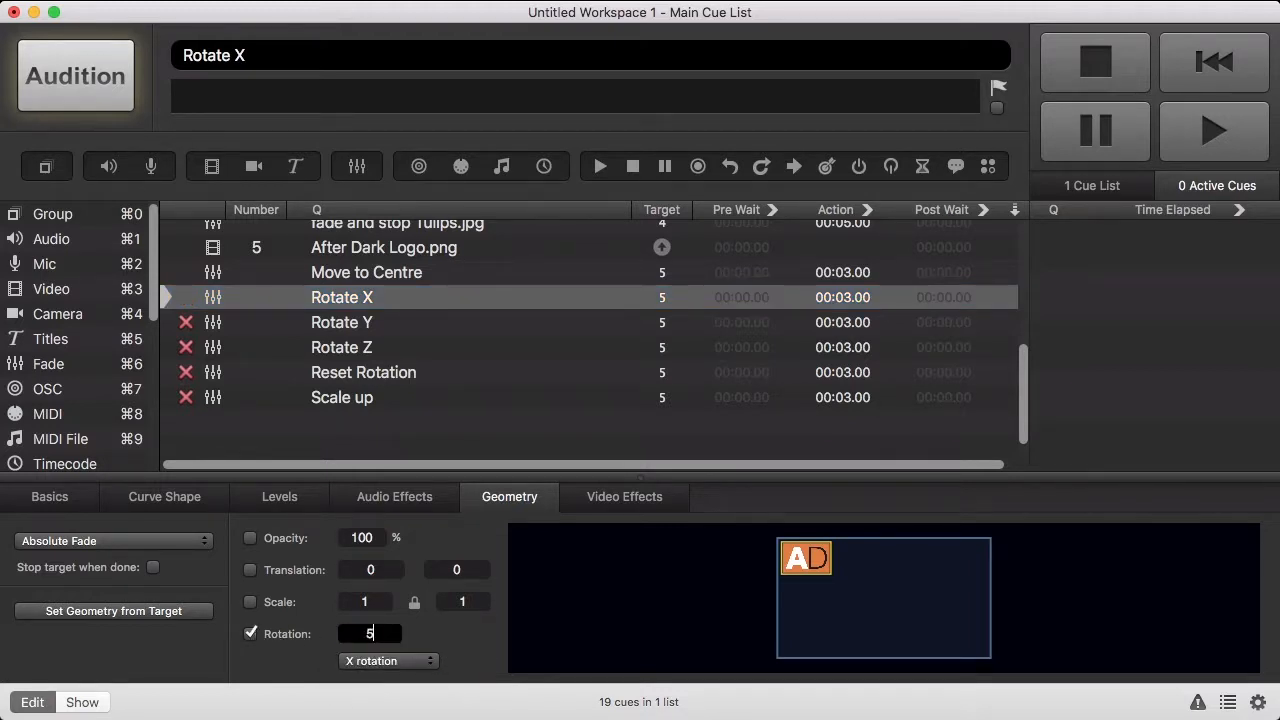
{"action": "key", "text": "Return"}
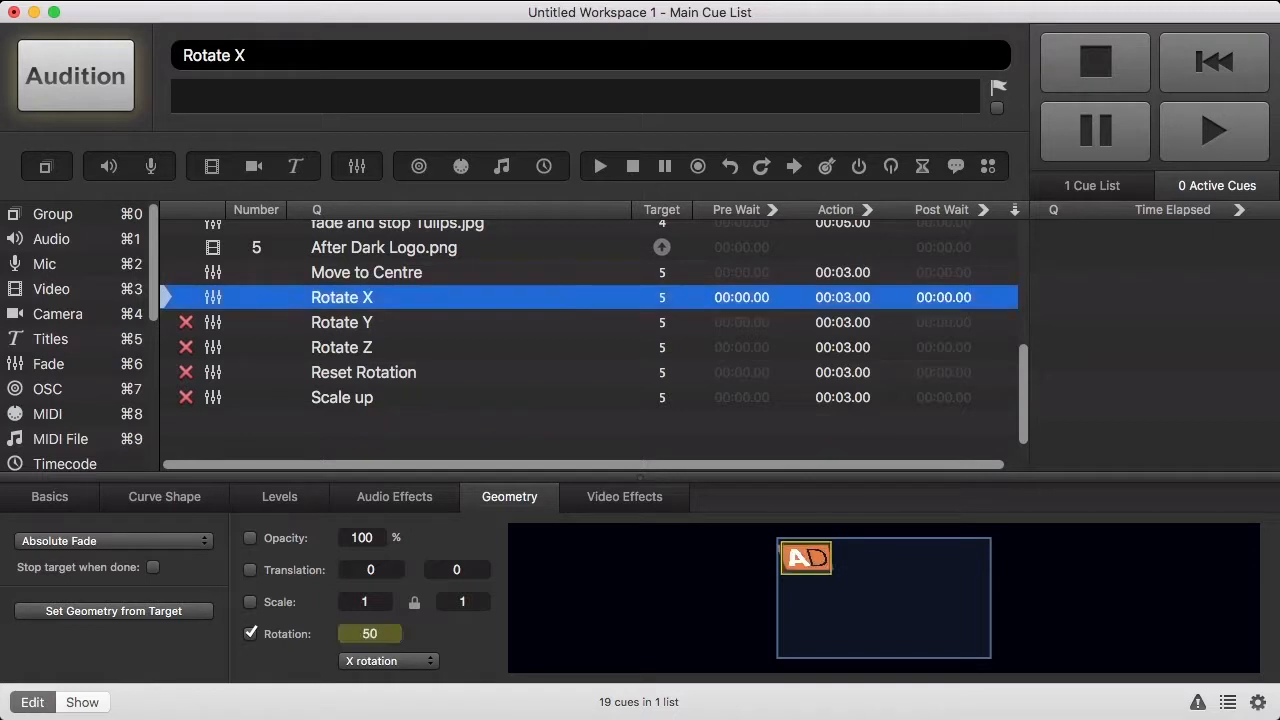
- Set Rotate Y to rotate the logo 50 around the Y axis
{"action": "left_click", "coordinate": [367, 326]}
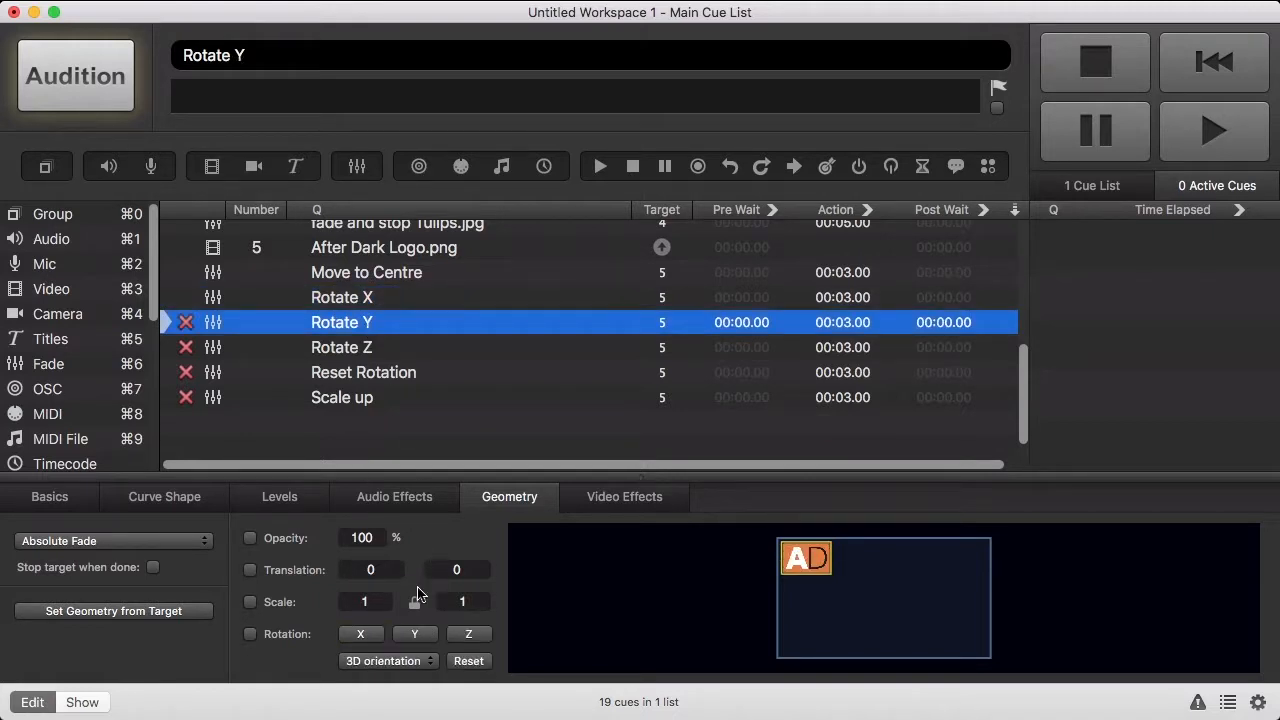
{"action": "left_click", "coordinate": [378, 662]}
{"action": "left_click", "coordinate": [383, 693]}
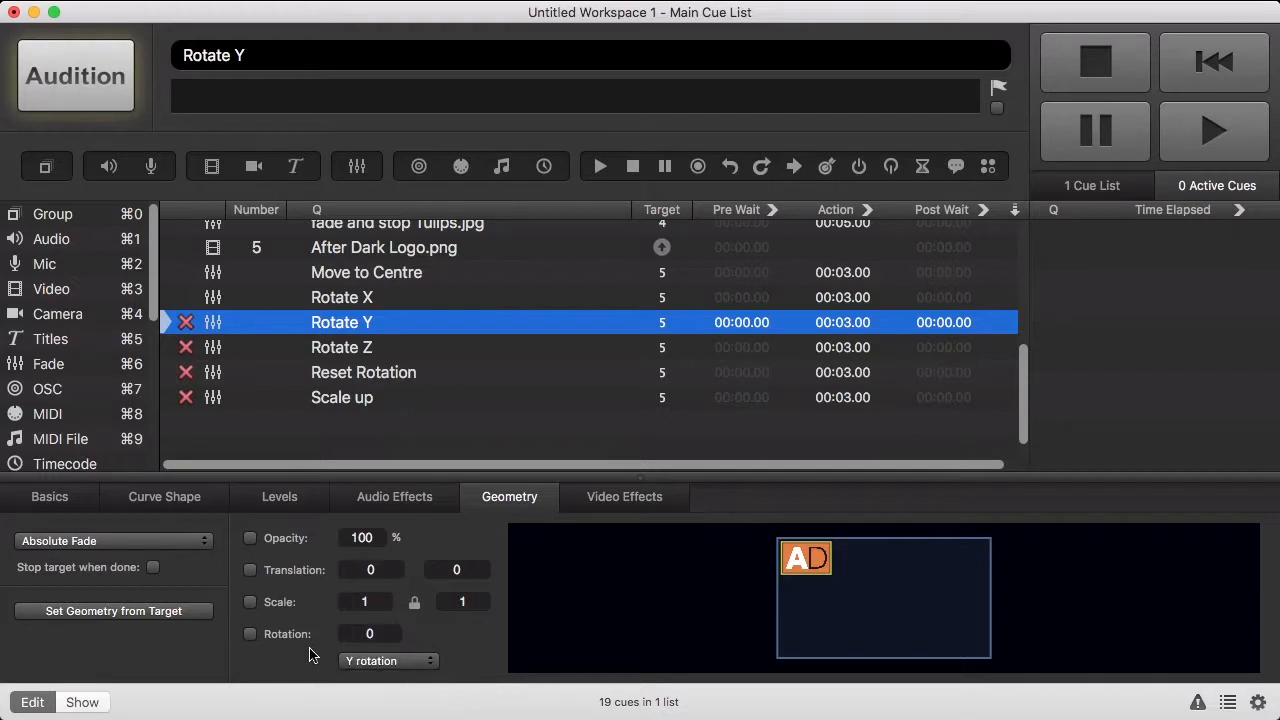
{"action": "left_click", "coordinate": [299, 638]}
{"action": "left_click", "coordinate": [369, 633]}
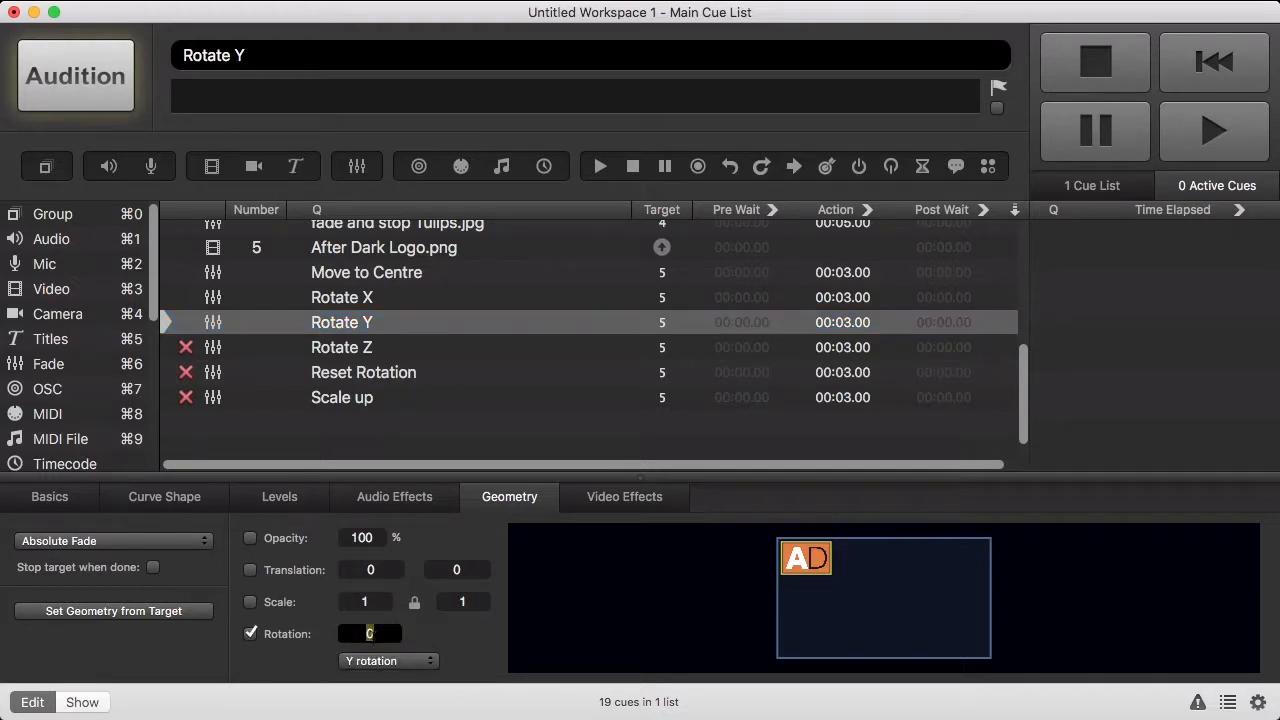
{"action": "type", "text": "50"}
{"action": "key", "text": "Return"}
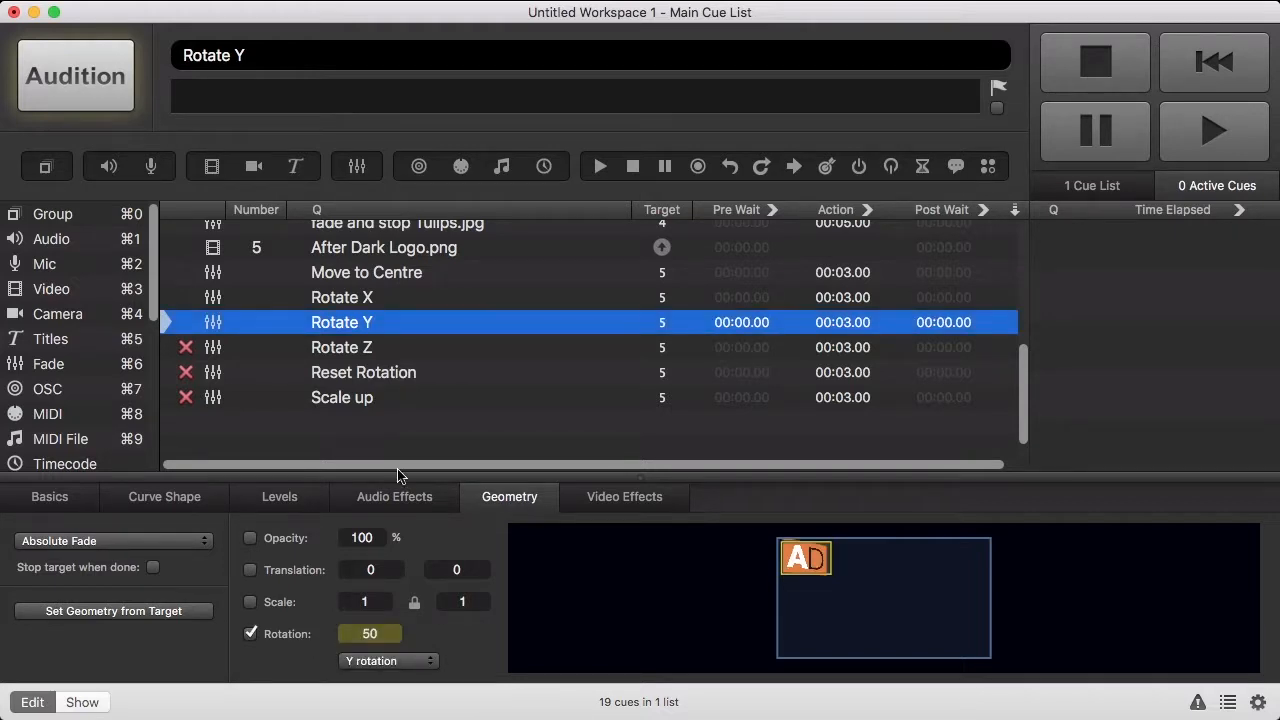
- Set Rotate Z to rotate the logo 50 around the Z axis
{"action": "left_click", "coordinate": [362, 354]}
{"action": "left_click", "coordinate": [385, 658]}
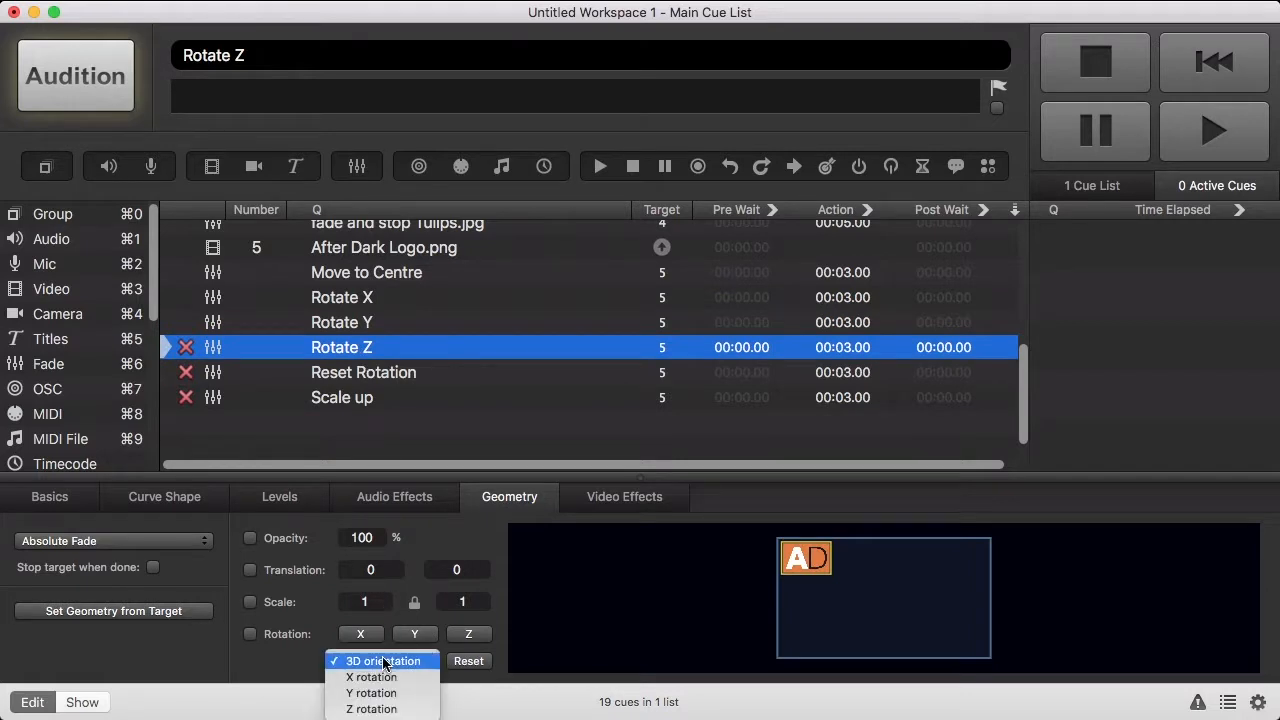
{"action": "left_click", "coordinate": [386, 703]}
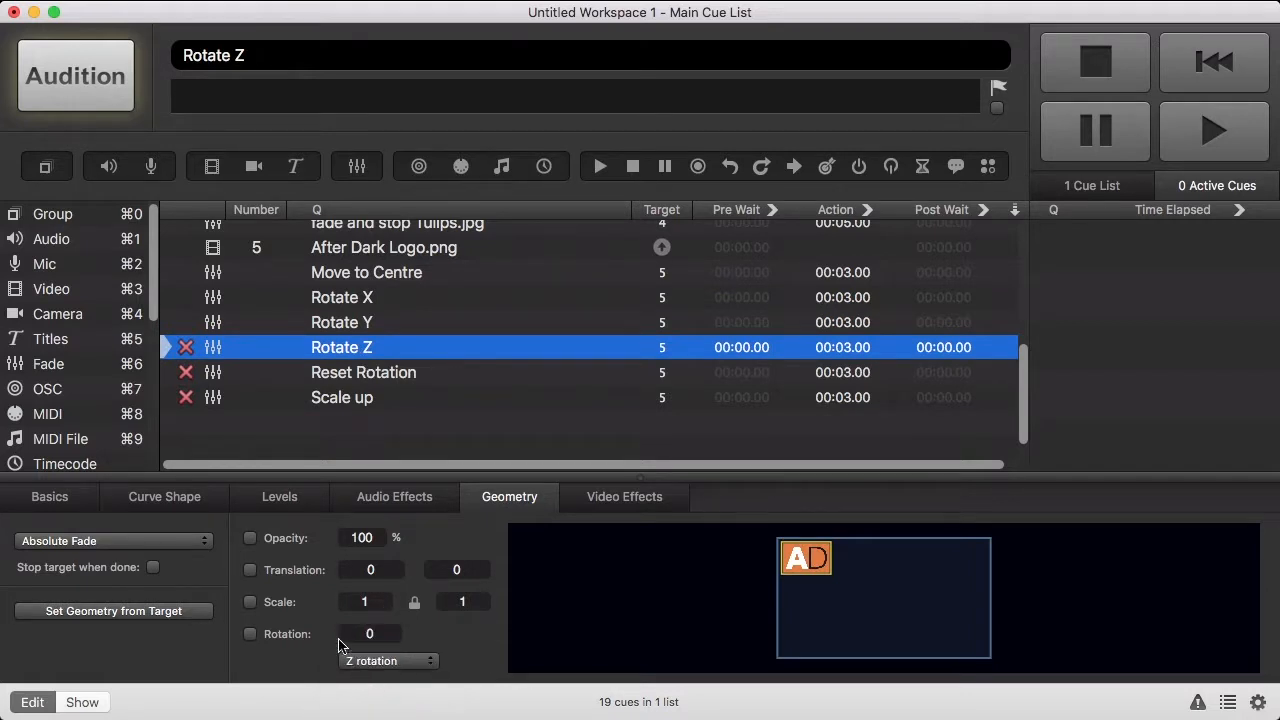
{"action": "left_click", "coordinate": [369, 633]}
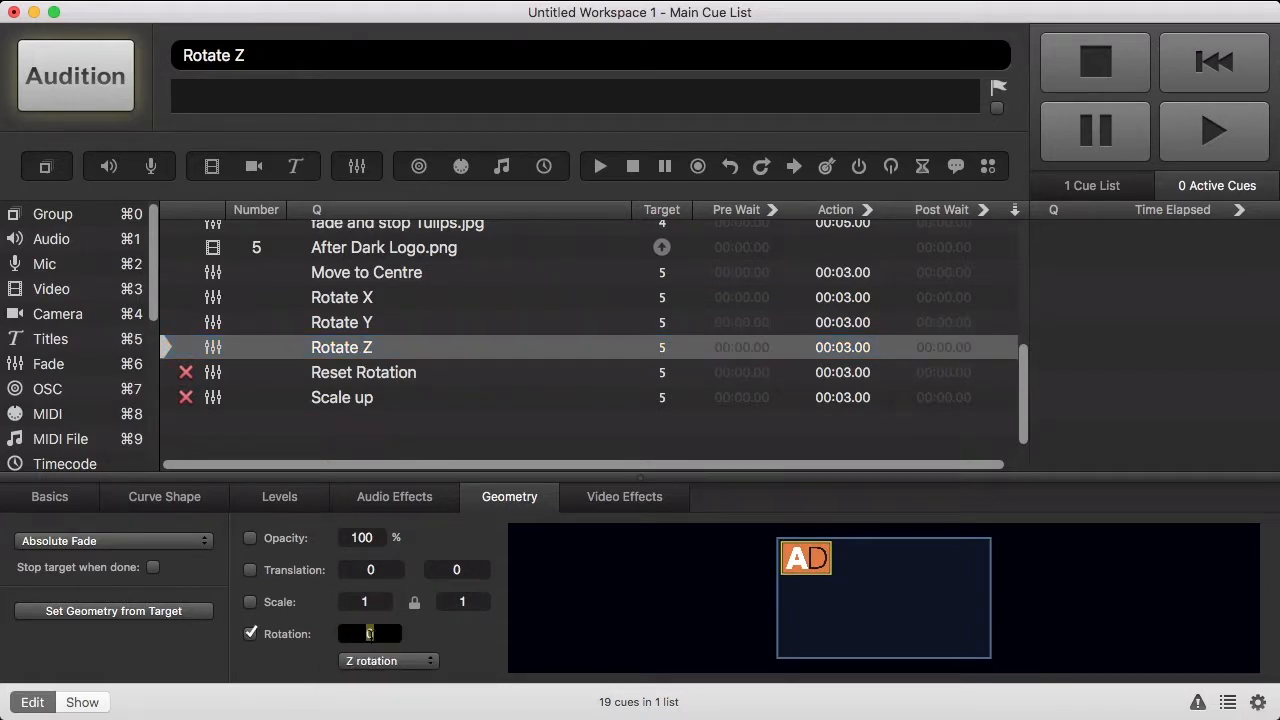
{"action": "type", "text": "50"}
{"action": "key", "text": "Return"}
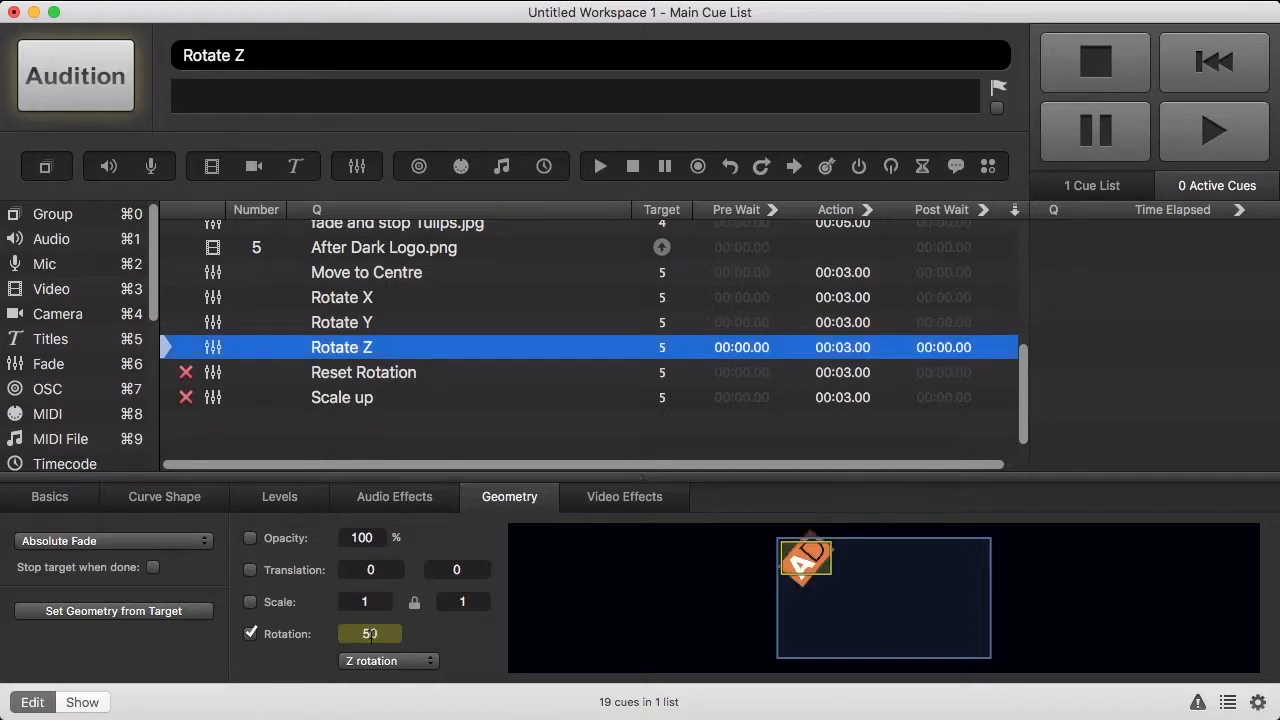
{"action": "left_click", "coordinate": [410, 380]}
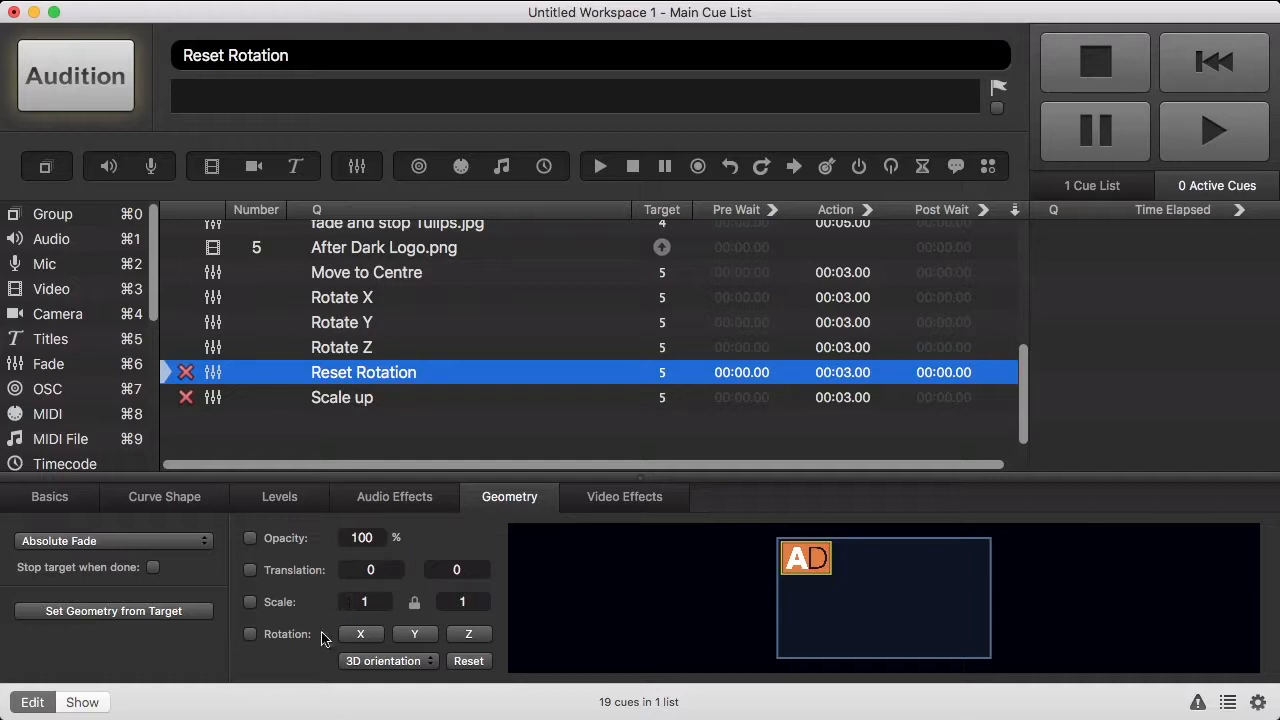
- Set Reset Rotation to rotate the logo -50 around Z, Y and X
{"action": "left_click", "coordinate": [287, 638]}
{"action": "left_click", "coordinate": [463, 638]}
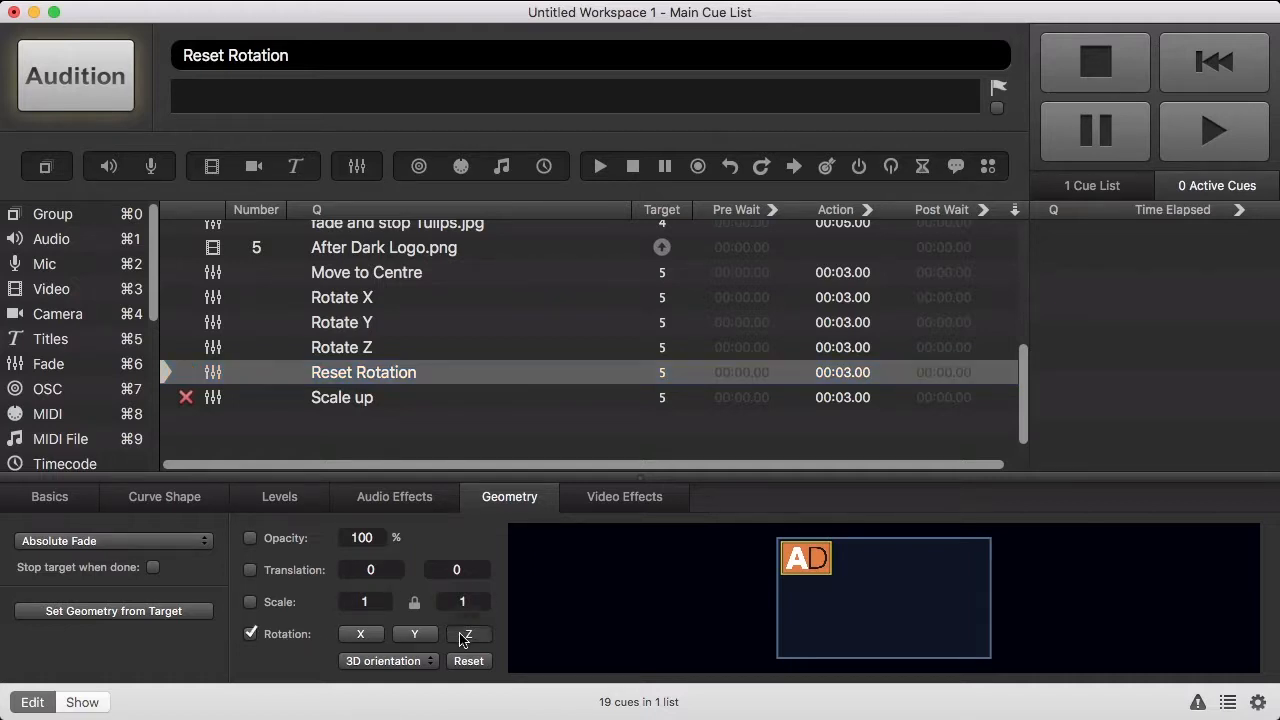
{"action": "key", "text": "Return"}
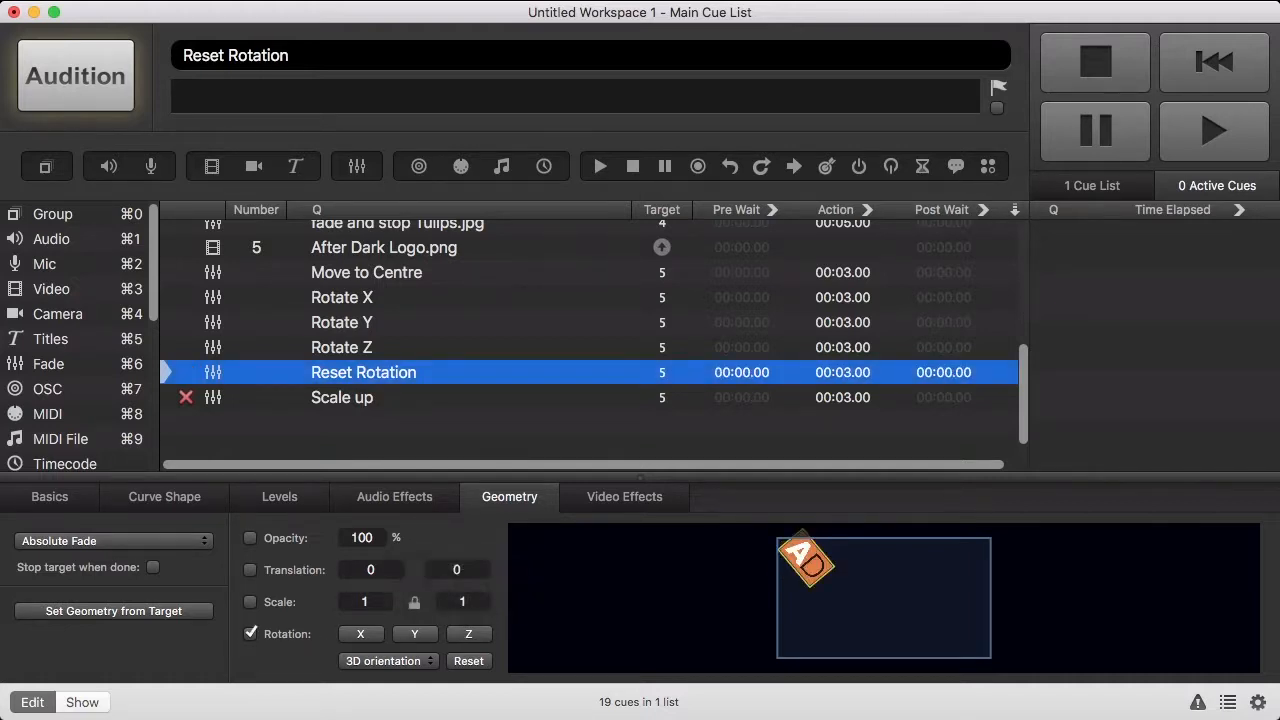
{"action": "left_click", "coordinate": [436, 645]}
{"action": "type", "text": "-"}
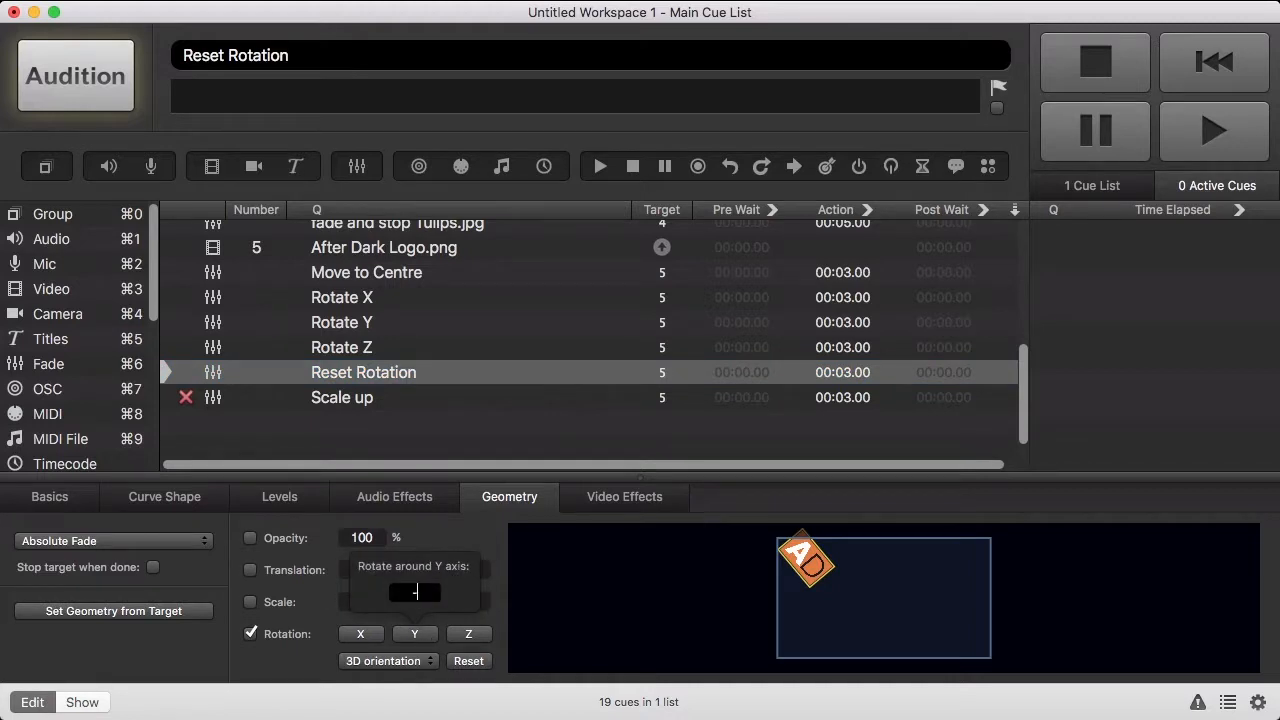
{"action": "type", "text": "50"}
{"action": "key", "text": "Return"}
{"action": "left_click", "coordinate": [369, 641]}
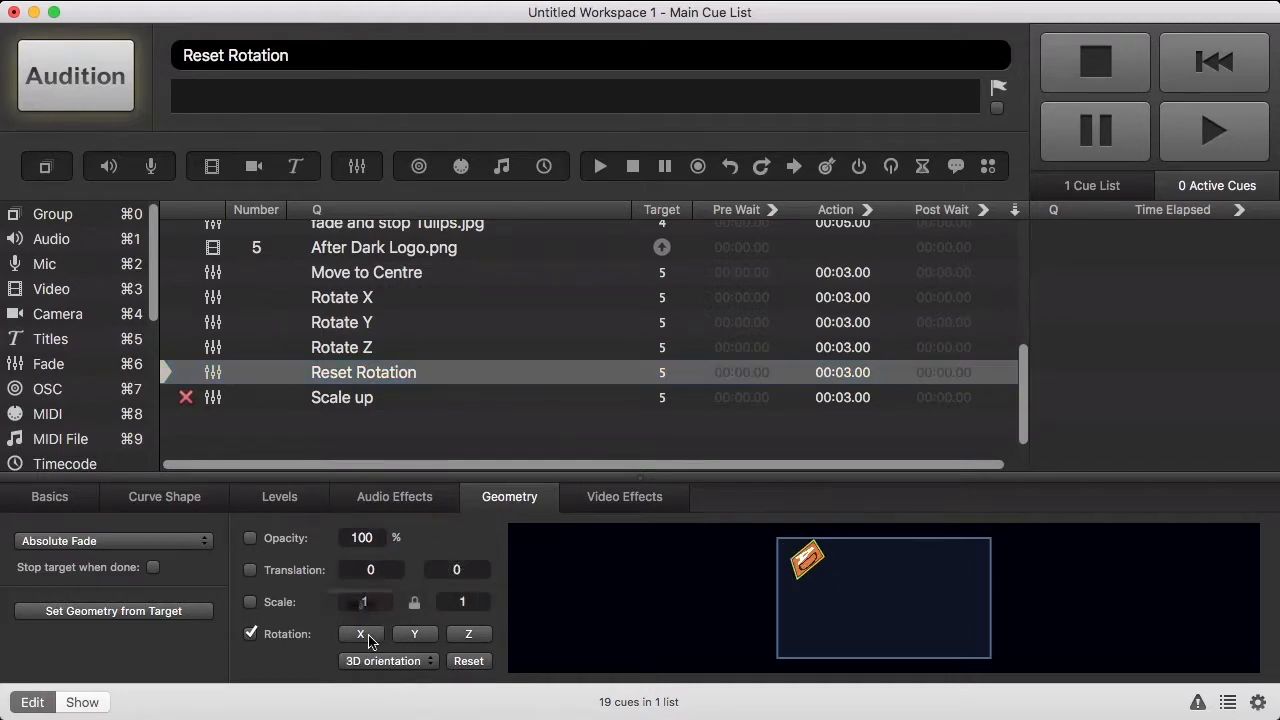
{"action": "type", "text": "-50"}
{"action": "key", "text": "Return"}
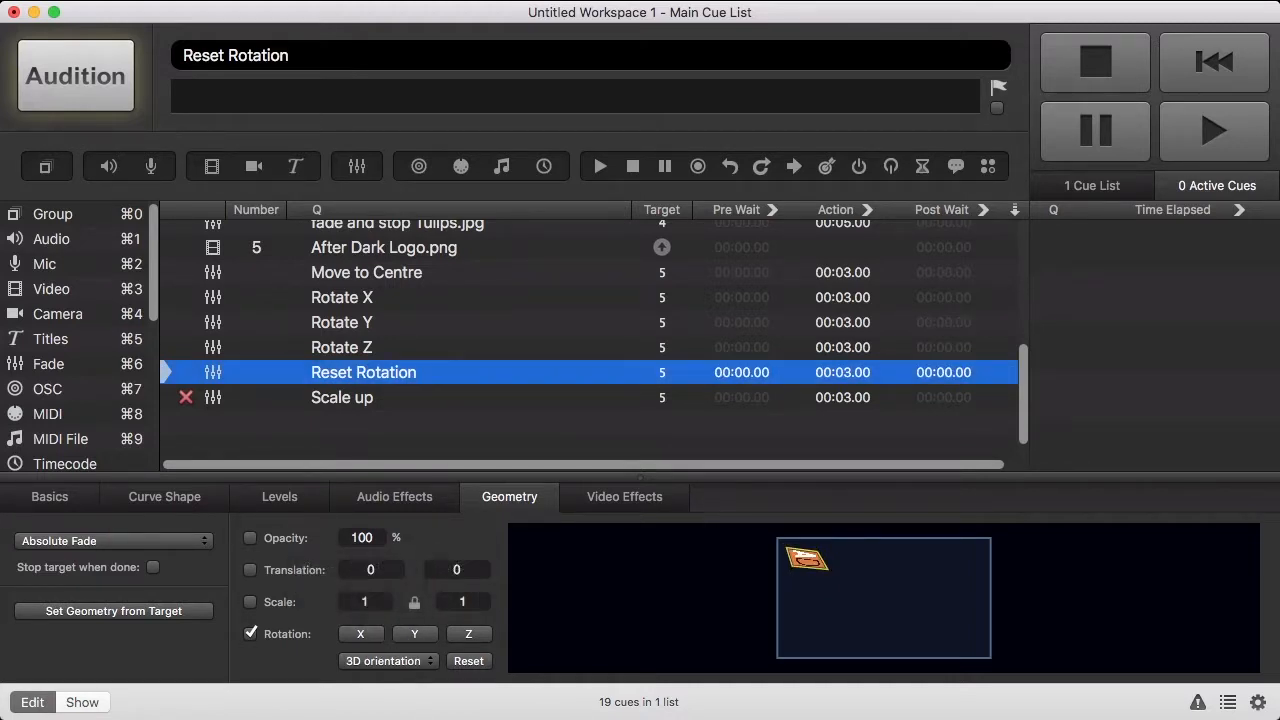
- Set the Scale up fade to scale the logo to 3.5
{"action": "left_click", "coordinate": [380, 400]}
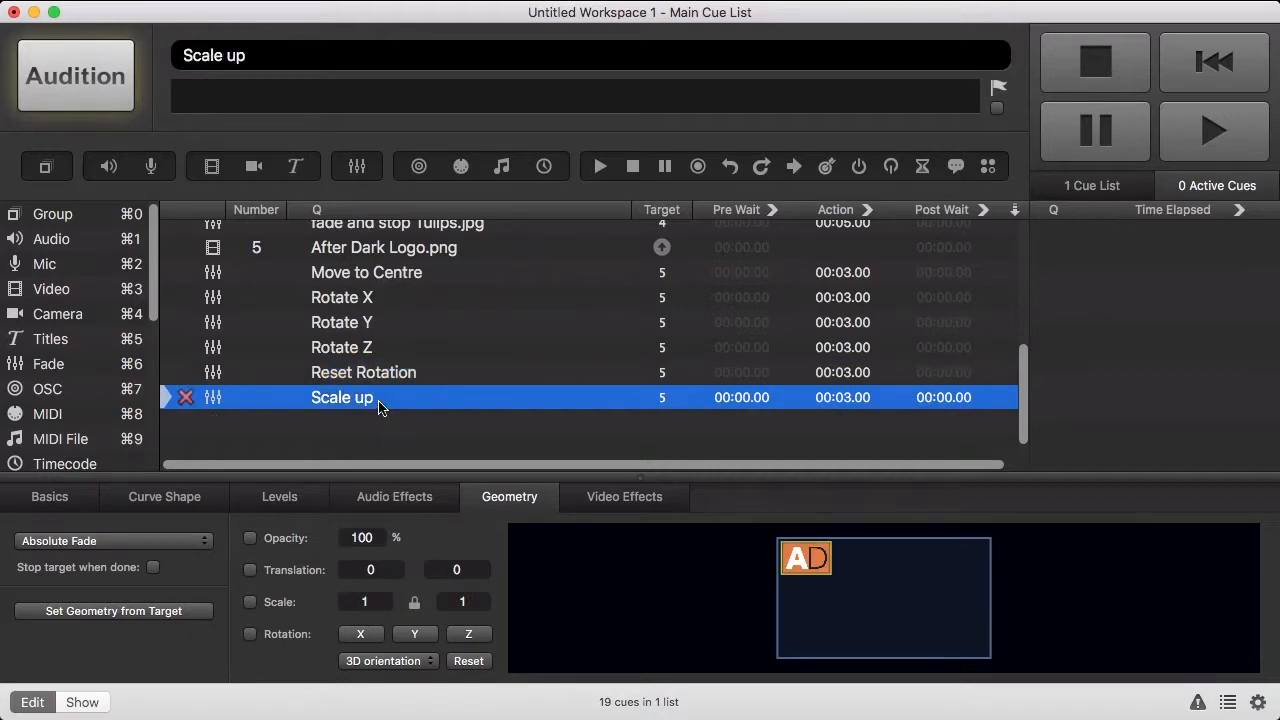
{"action": "left_click", "coordinate": [270, 604]}
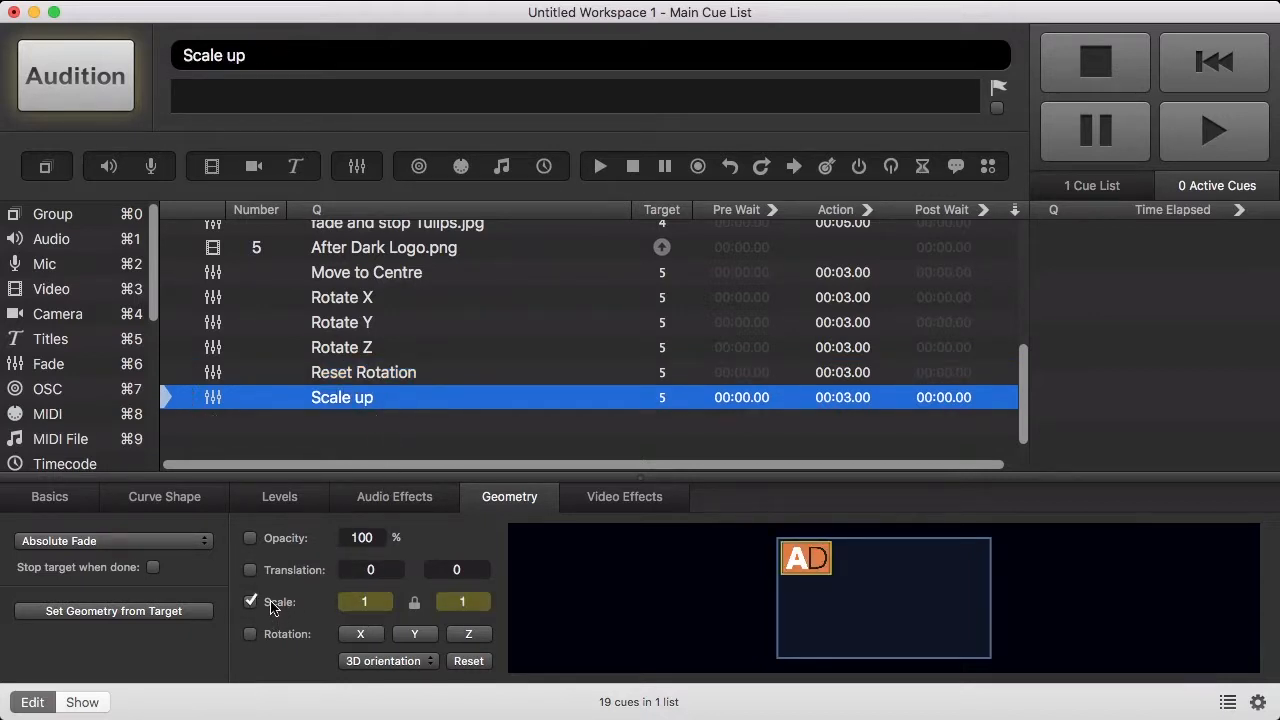
{"action": "left_click", "coordinate": [347, 601]}
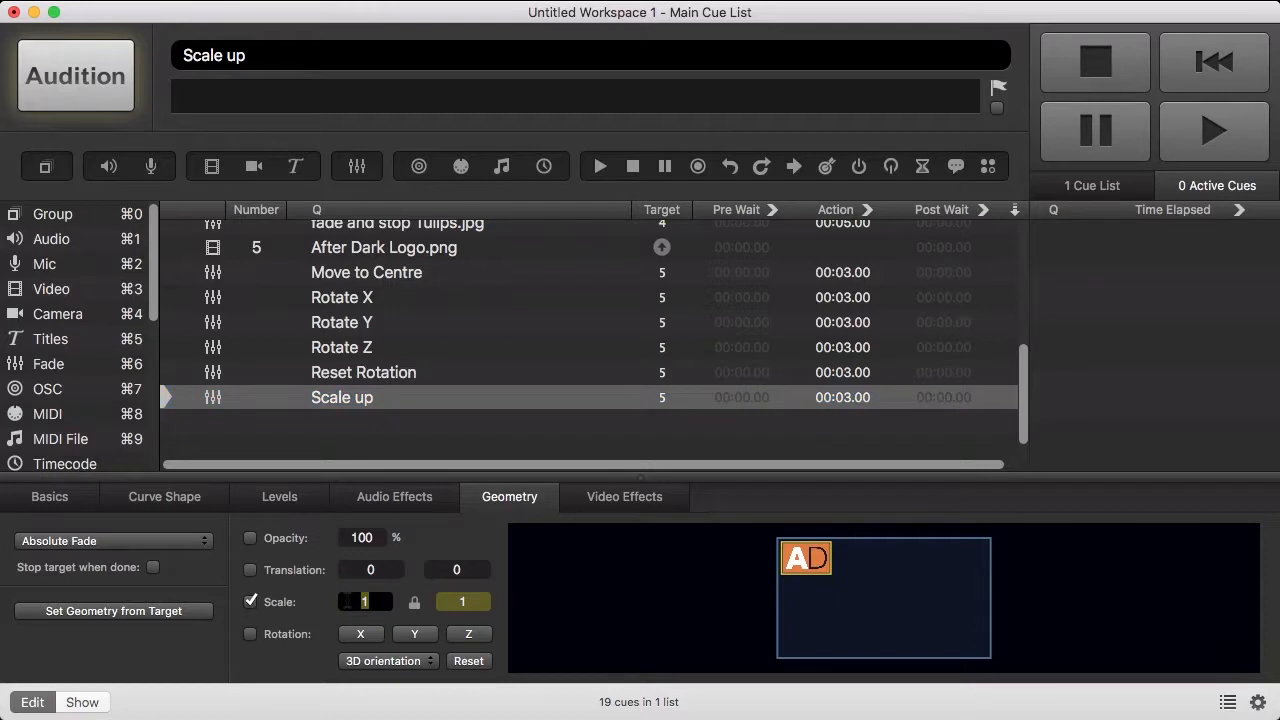
{"action": "type", "text": "3.5"}
{"action": "key", "text": "Return"}
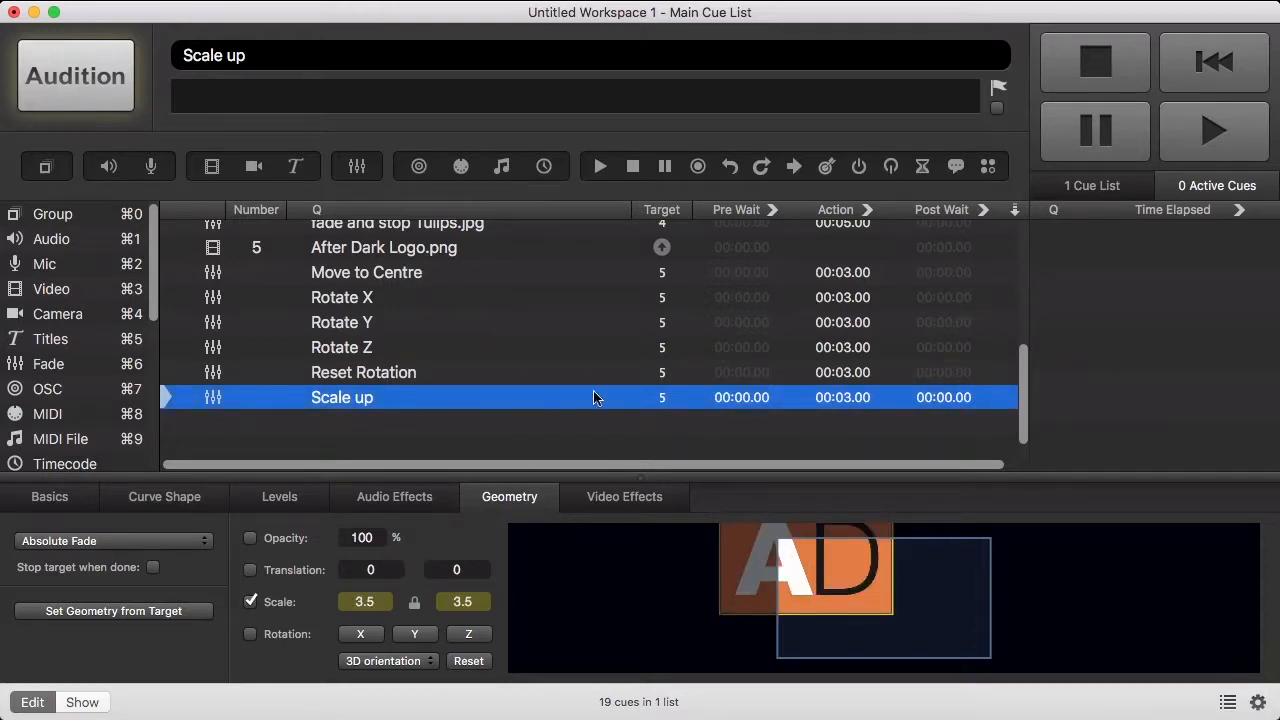
- Auto-continue After Dark Logo.png and its six fades, then play the sequence from the logo cue
{"action": "left_click", "coordinate": [1011, 254]}
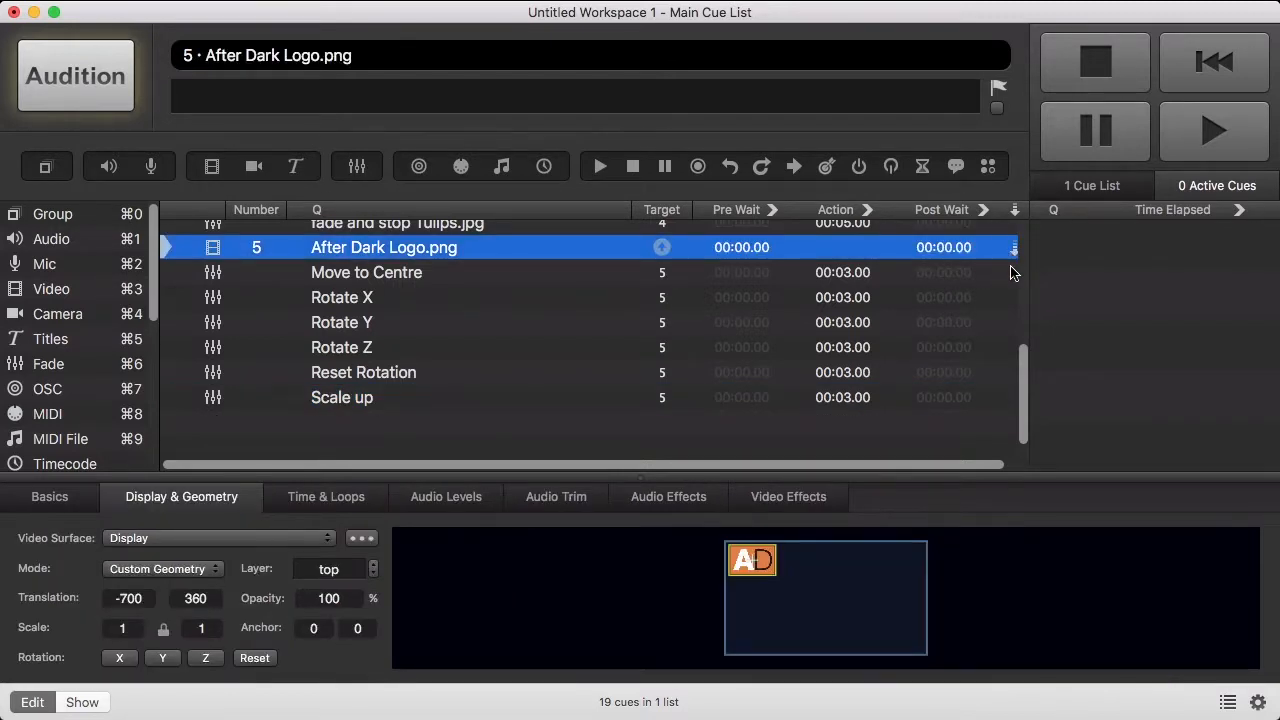
{"action": "left_click", "coordinate": [1011, 272]}
{"action": "left_click", "coordinate": [1012, 297]}
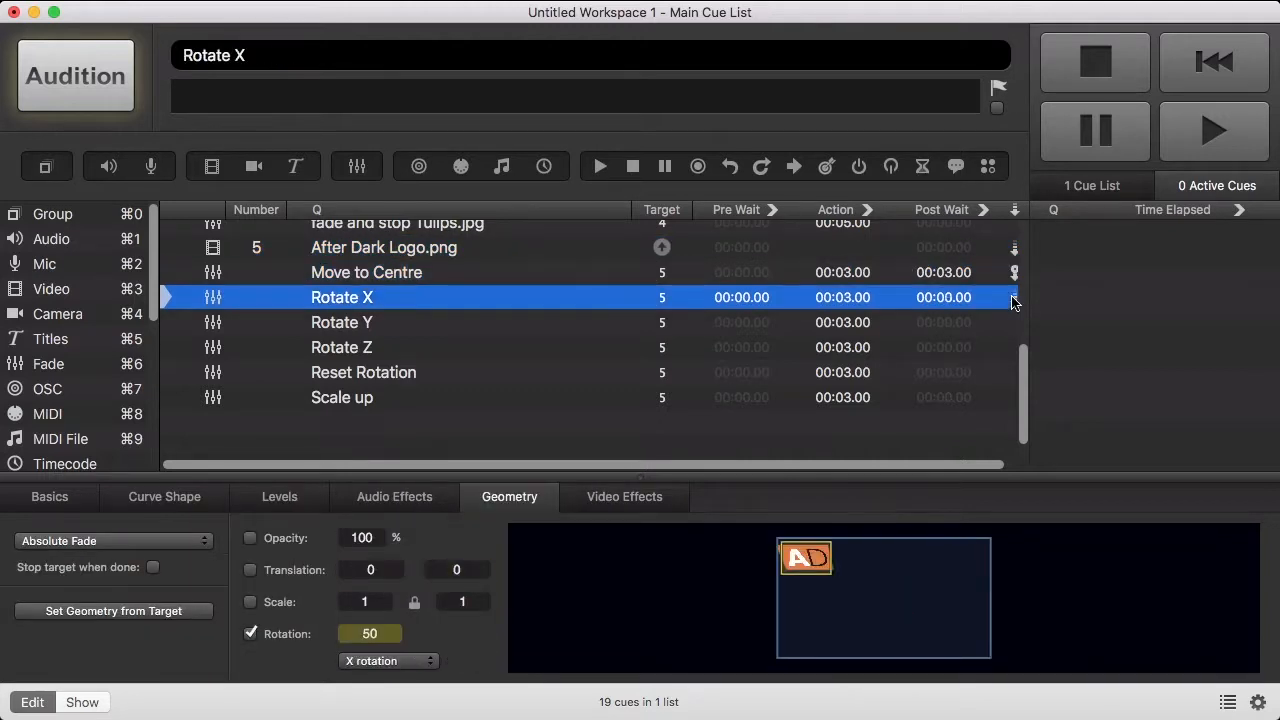
{"action": "left_click", "coordinate": [1013, 322]}
{"action": "left_click", "coordinate": [1012, 347]}
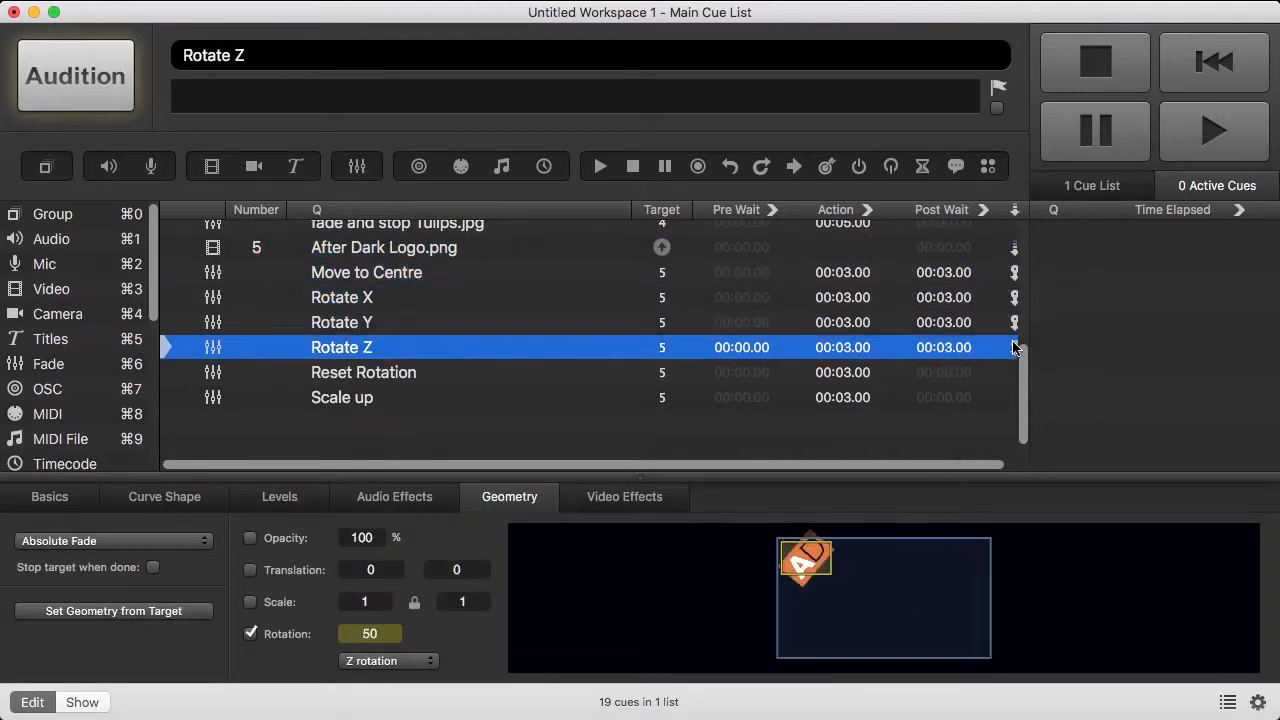
{"action": "left_click", "coordinate": [1012, 372]}
{"action": "left_click", "coordinate": [1012, 397]}
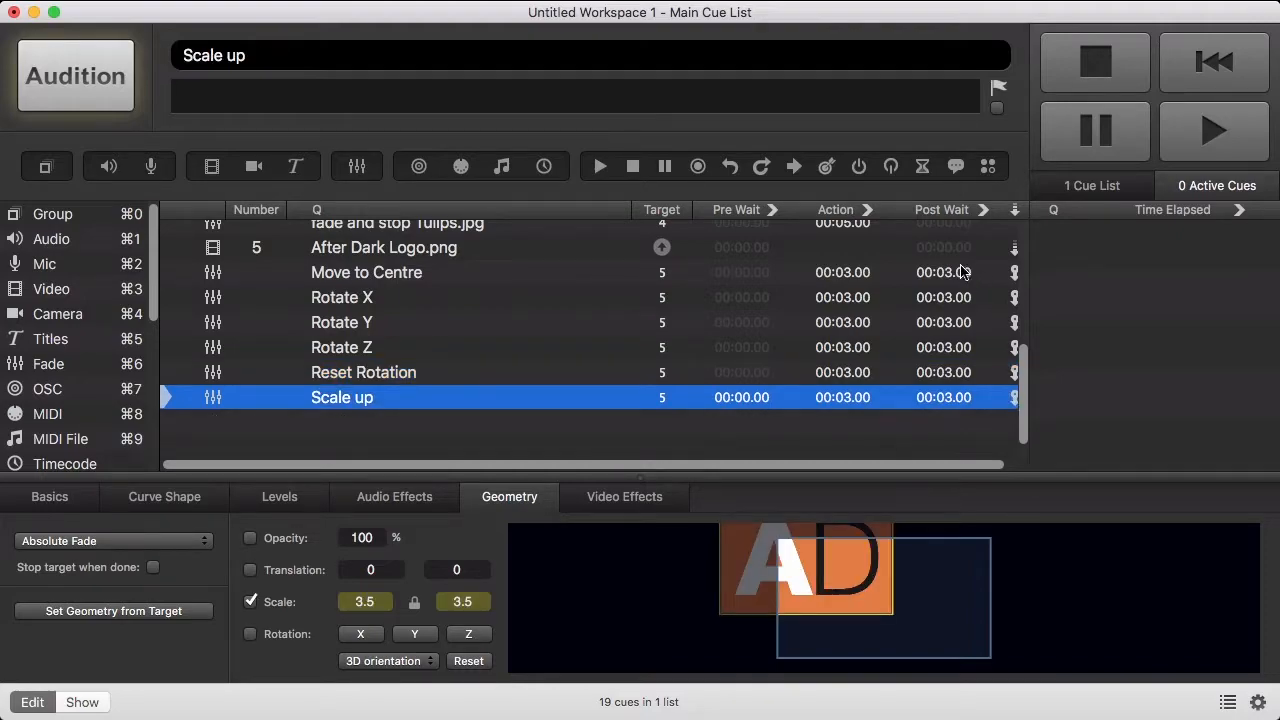
{"action": "left_click", "coordinate": [928, 255]}
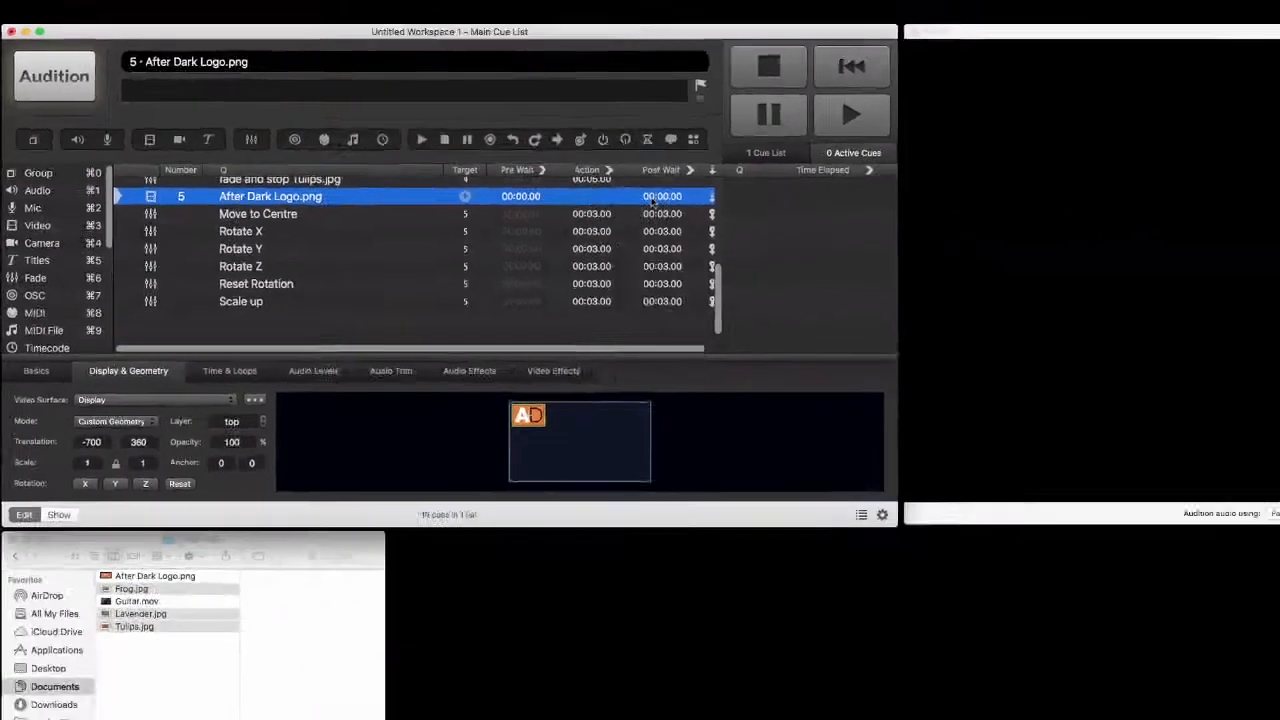
{"action": "key", "text": "space"}
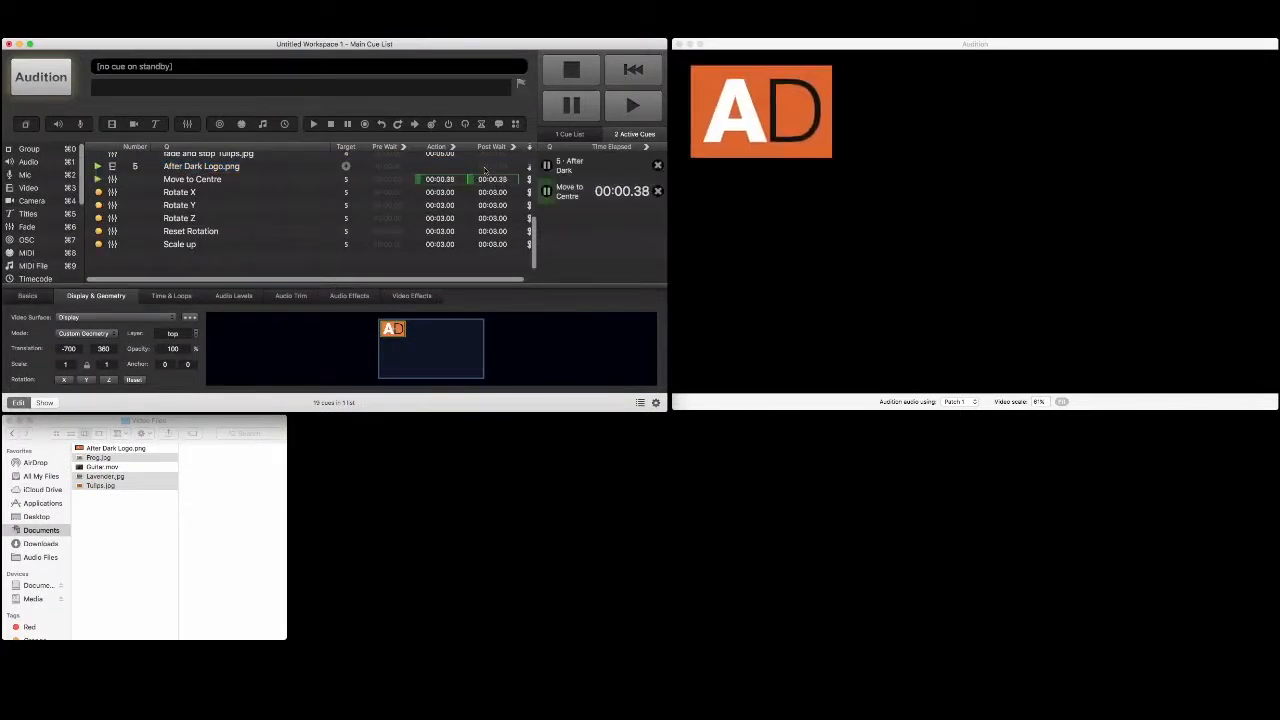